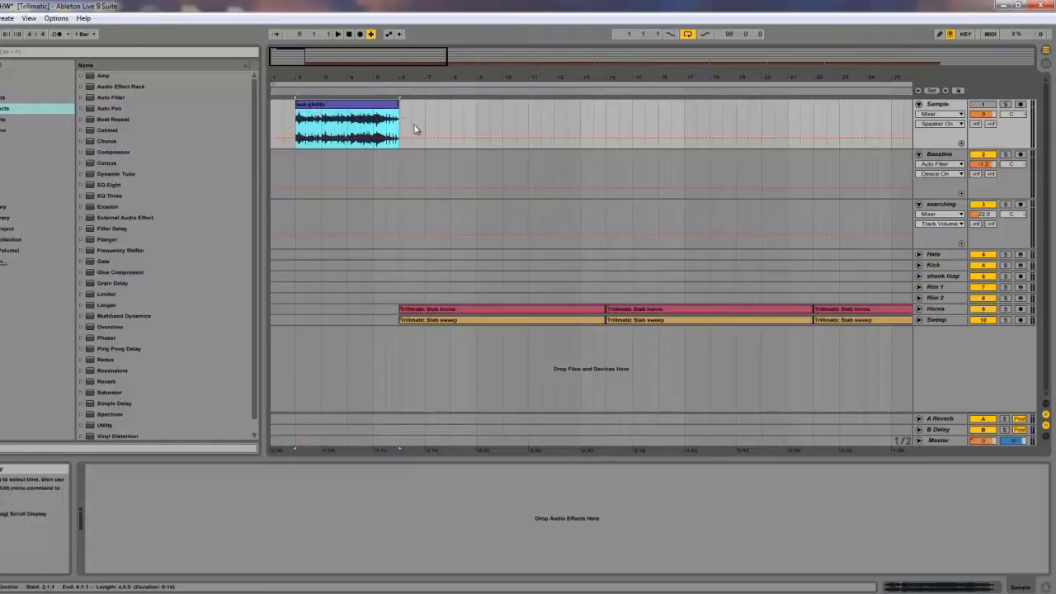
# Paste a copy of the war-ghetto clip and place it on the Bassline track starting at bar 2
pyautogui.click(411, 127)
pyautogui.hotkey('ctrl', 'v')
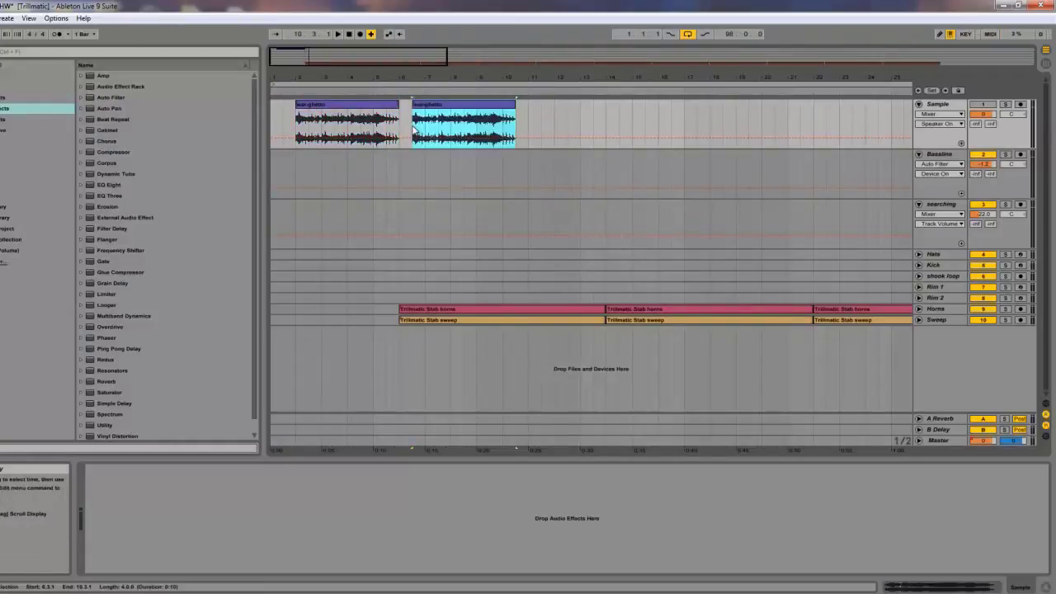
pyautogui.moveTo(431, 110); pyautogui.dragTo(319, 174)
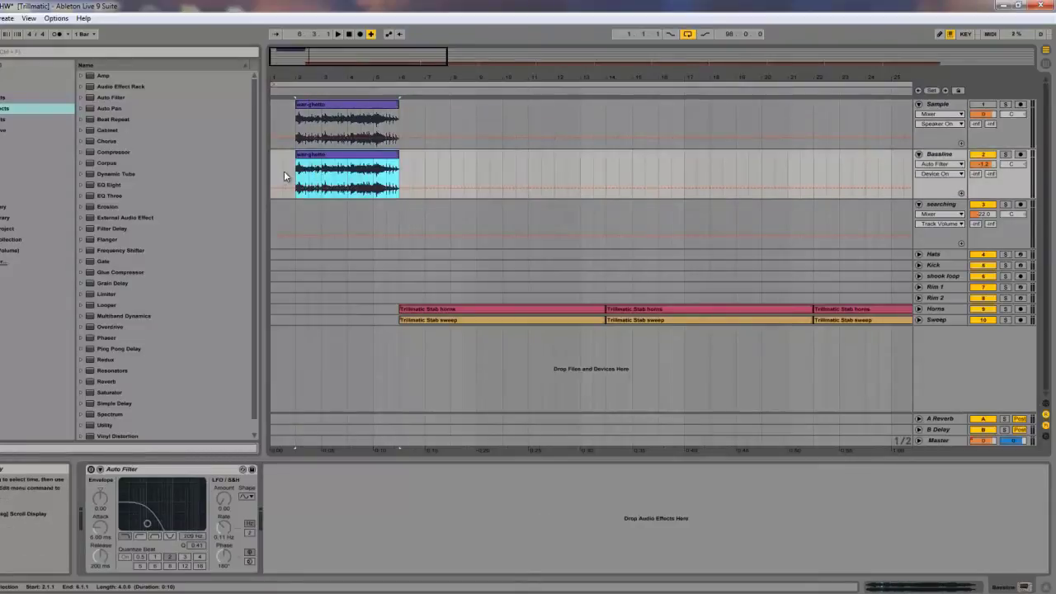
# Solo the Bassline track and play its war-ghetto clip from bar 2
pyautogui.click(297, 171)
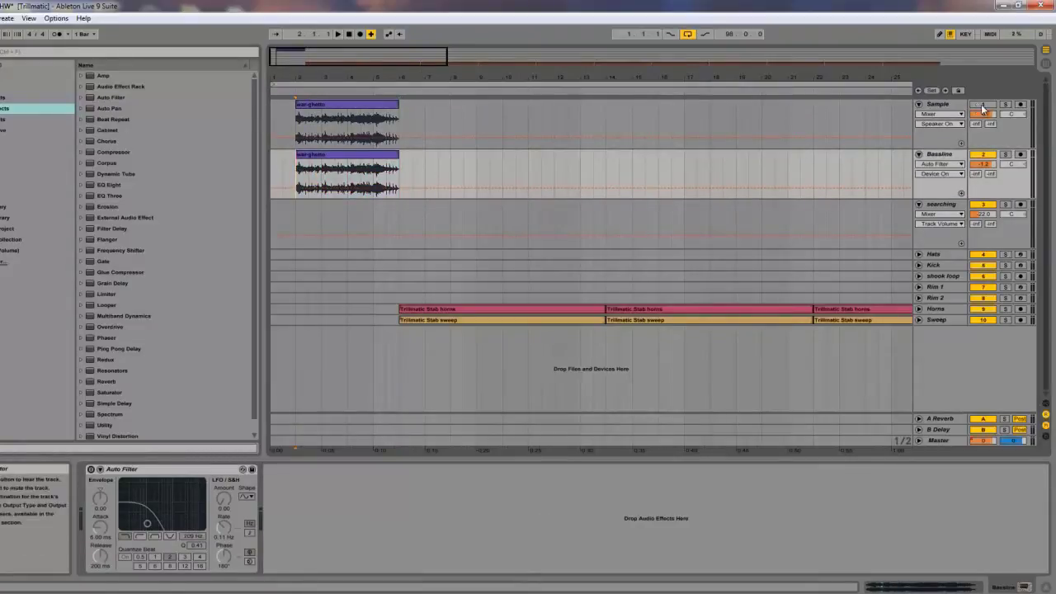
pyautogui.click(1005, 154)
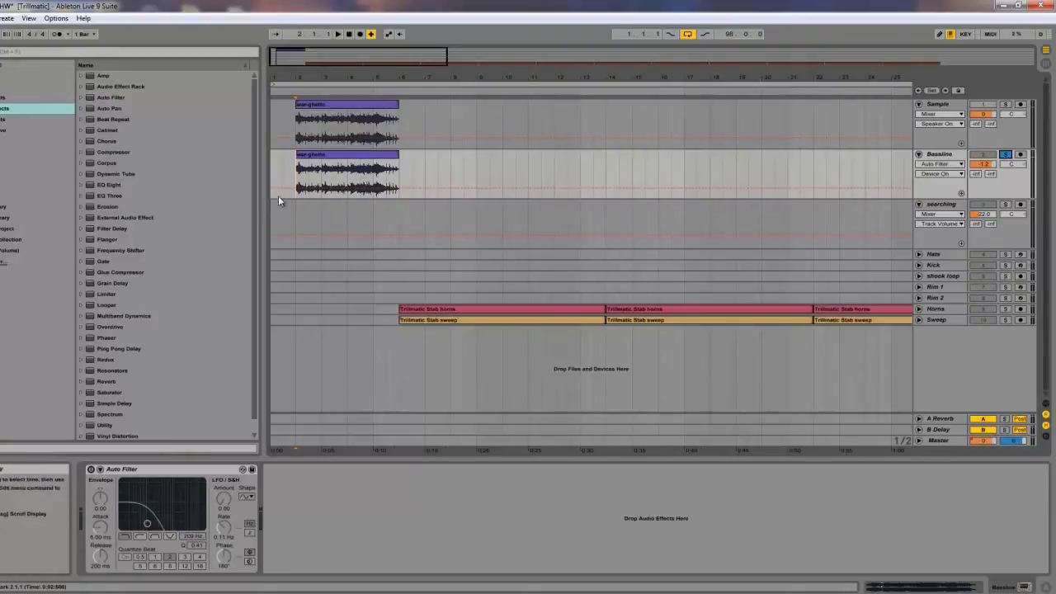
pyautogui.press('space')
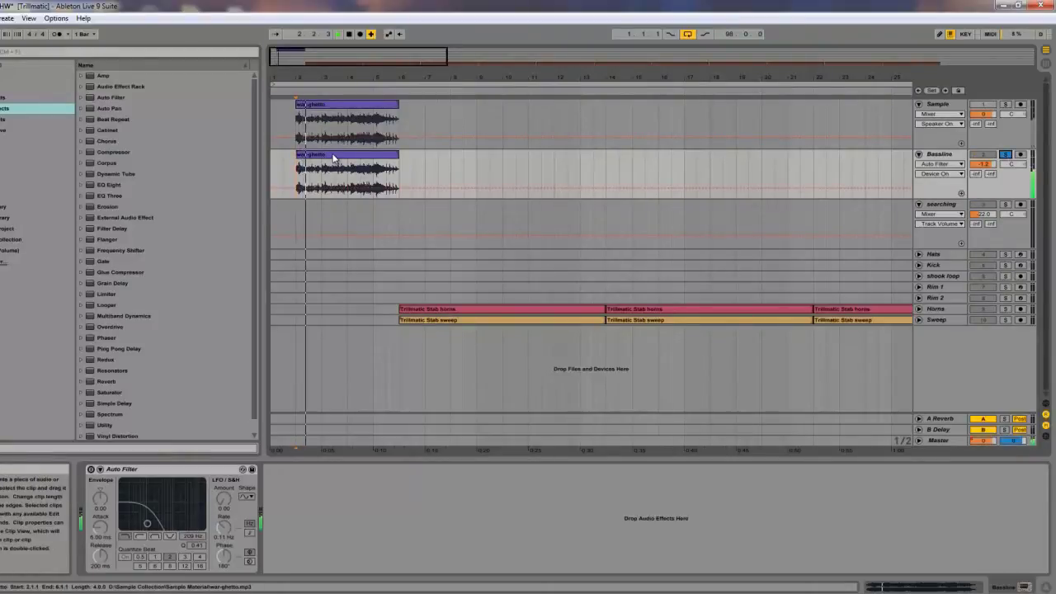
# Enable the Bassline track's low-pass Auto Filter and lower its cutoff frequency to about 144 Hz while auditioning the clip
pyautogui.click(91, 469)
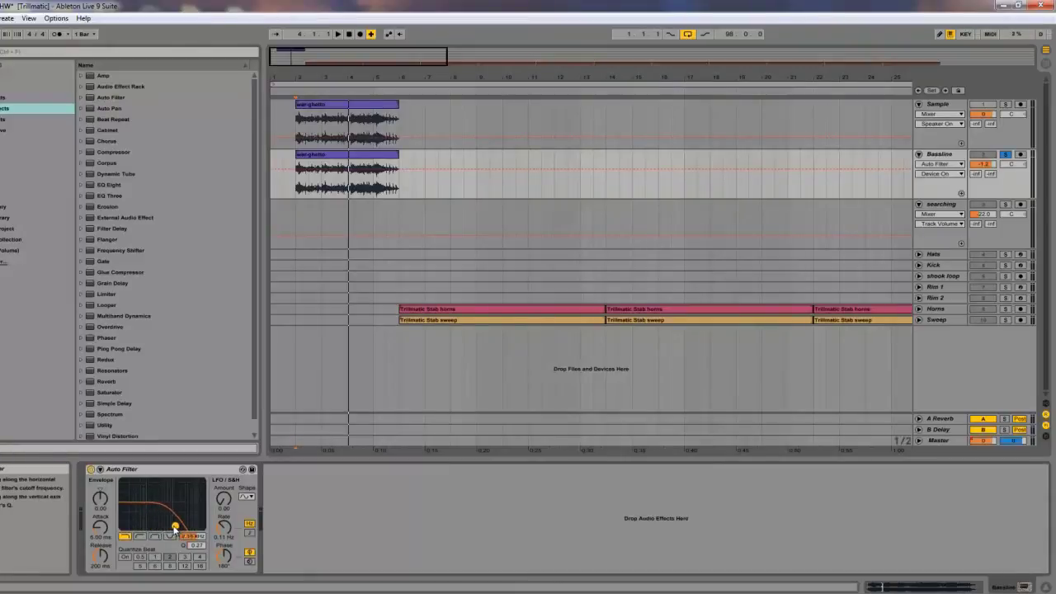
pyautogui.press('space')
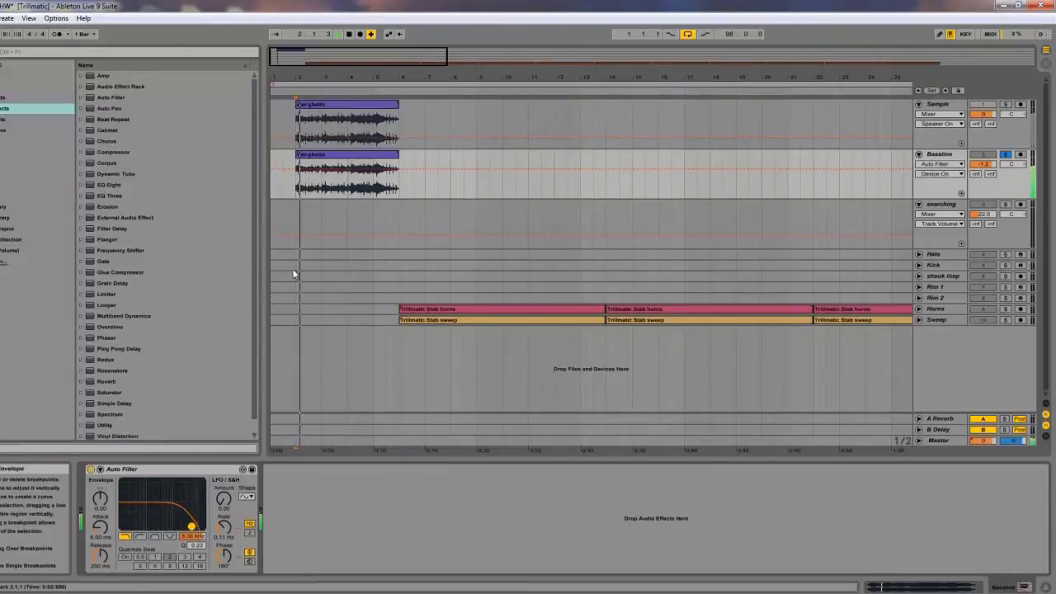
pyautogui.moveTo(190, 536); pyautogui.dragTo(189, 544)
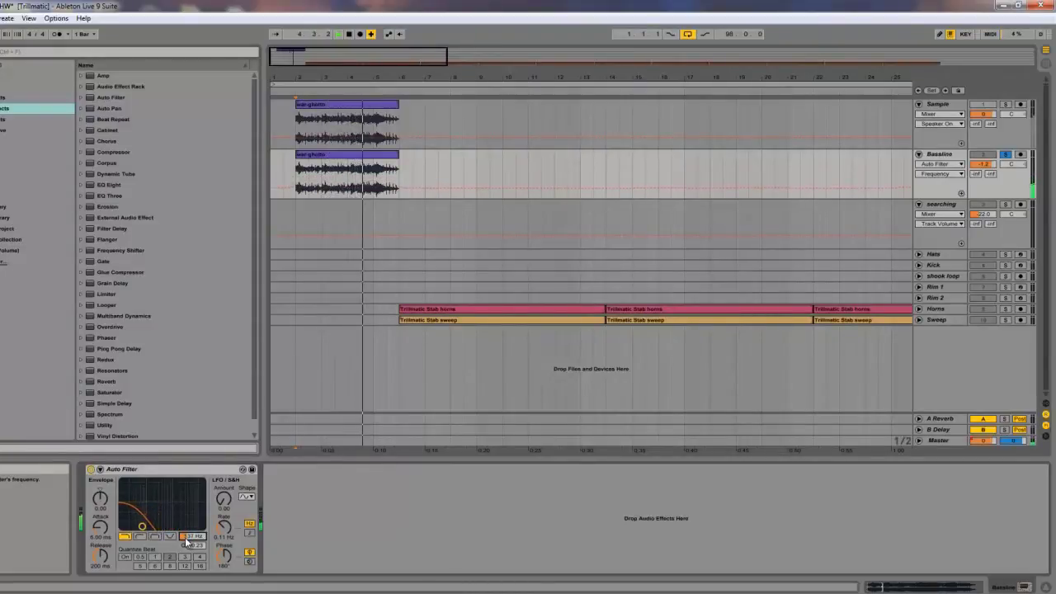
pyautogui.moveTo(188, 542); pyautogui.dragTo(188, 542)
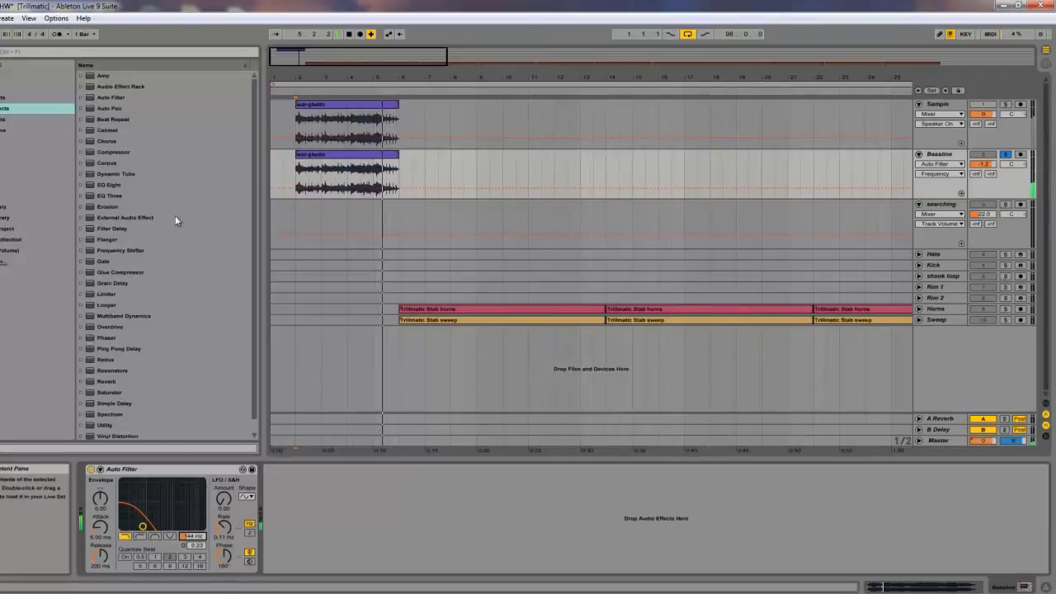
pyautogui.press('space')
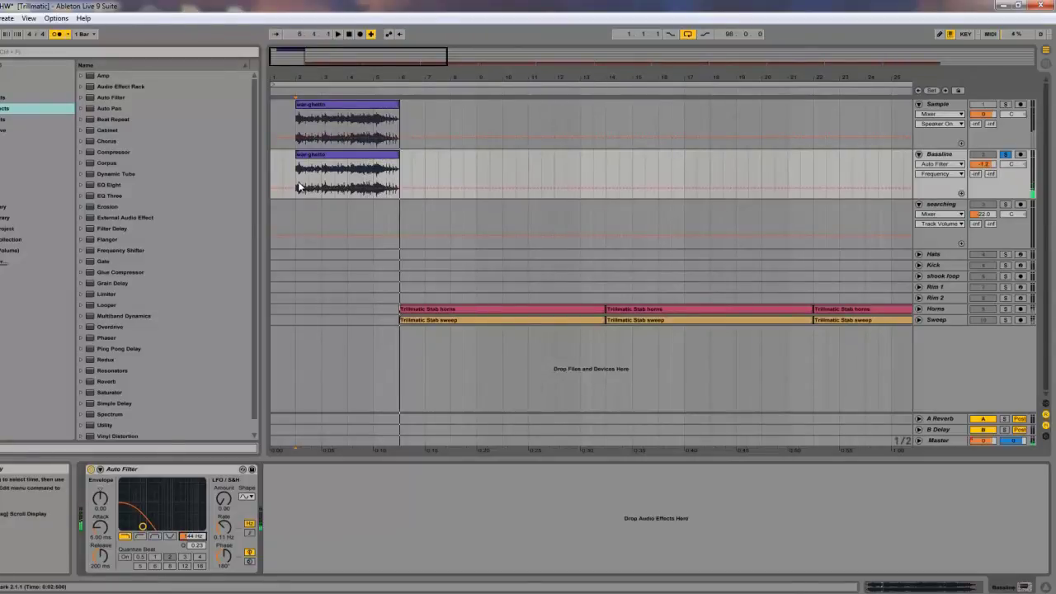
pyautogui.press('space')
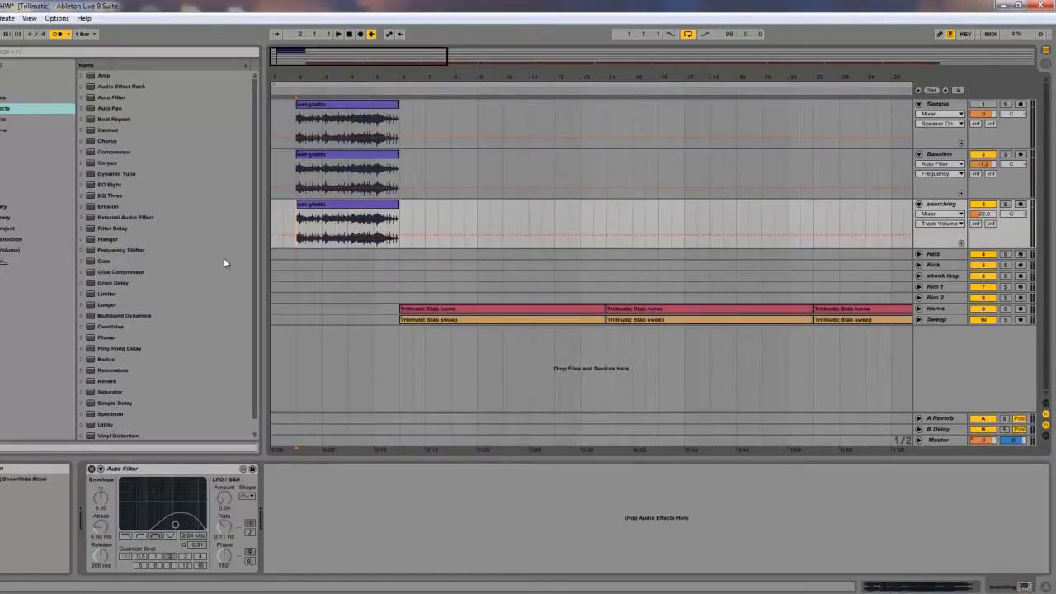
# Switch the Auto Filter on the searching track on and back off
pyautogui.click(91, 470)
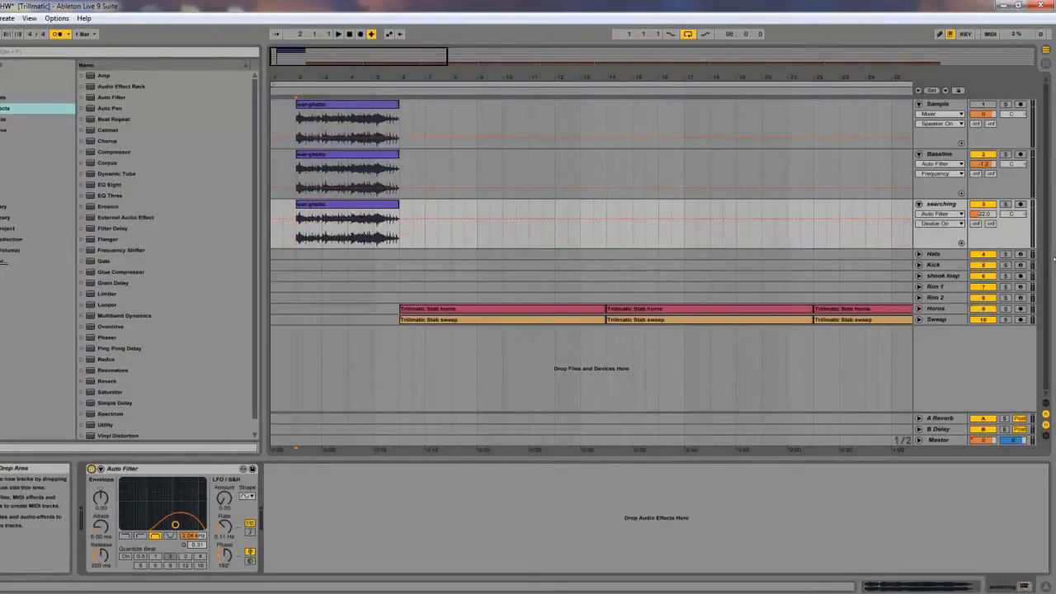
pyautogui.click(952, 204)
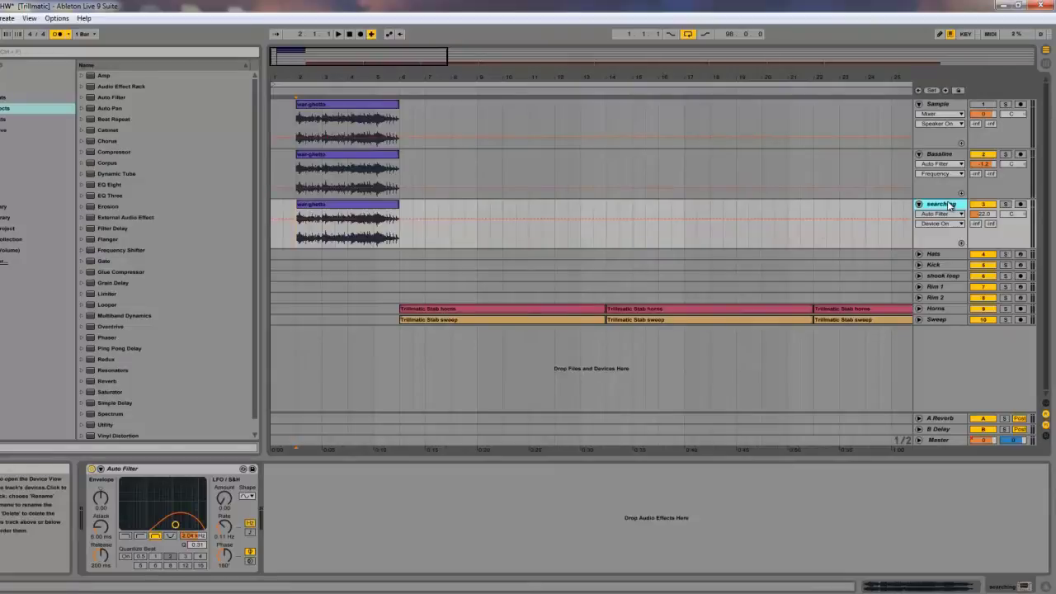
pyautogui.click(92, 470)
# Trim the start of the searching track's war-ghetto clip to bar 3 and audition it from there
pyautogui.moveTo(335, 57); pyautogui.dragTo(337, 57)
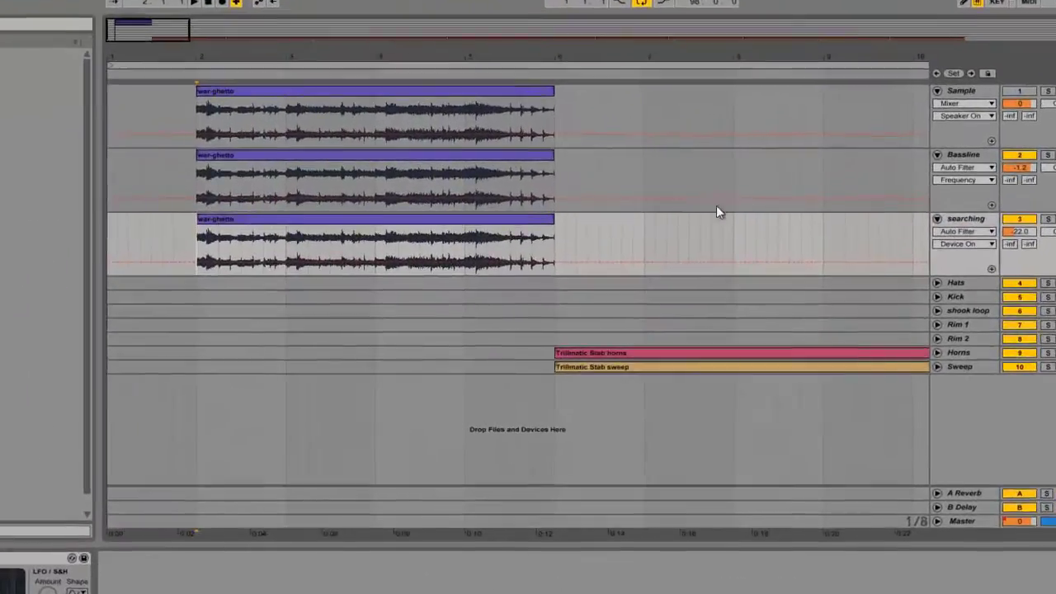
pyautogui.press('space')
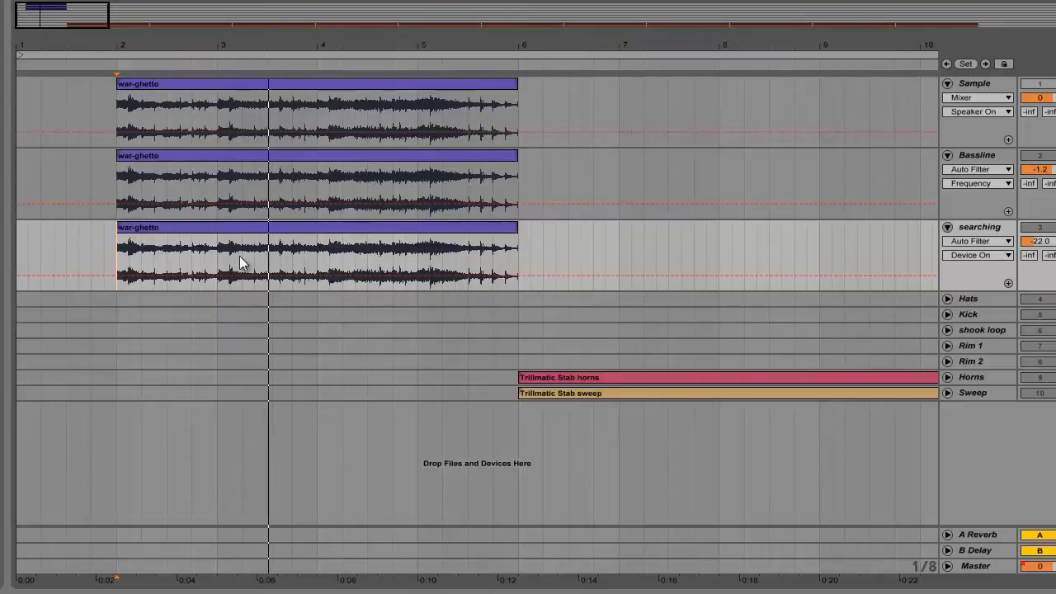
pyautogui.moveTo(118, 232); pyautogui.dragTo(218, 232)
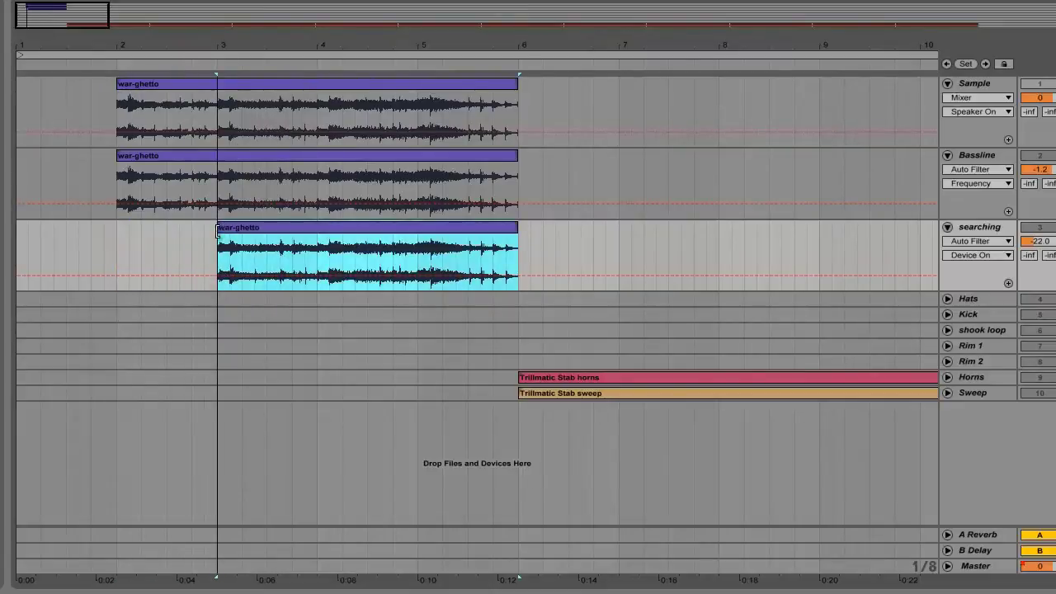
pyautogui.click(210, 251)
pyautogui.moveTo(110, 21); pyautogui.dragTo(85, 18)
pyautogui.click(144, 260)
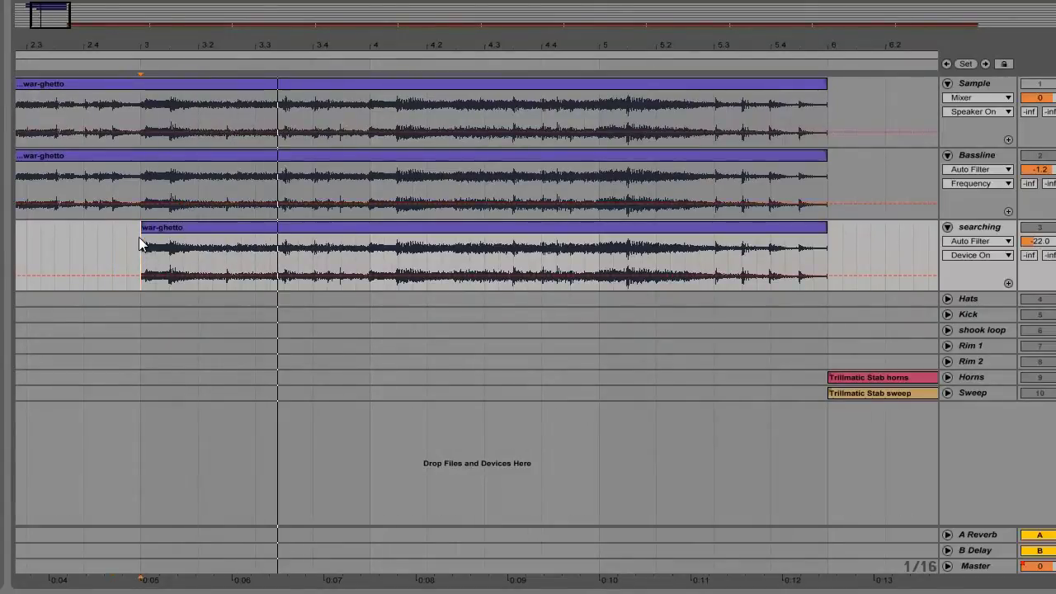
# Trim the searching clip's start further to 3.1.3, at the transient after bar 3, and play it
pyautogui.click(148, 230)
pyautogui.moveTo(147, 231); pyautogui.dragTo(164, 229)
pyautogui.click(163, 249)
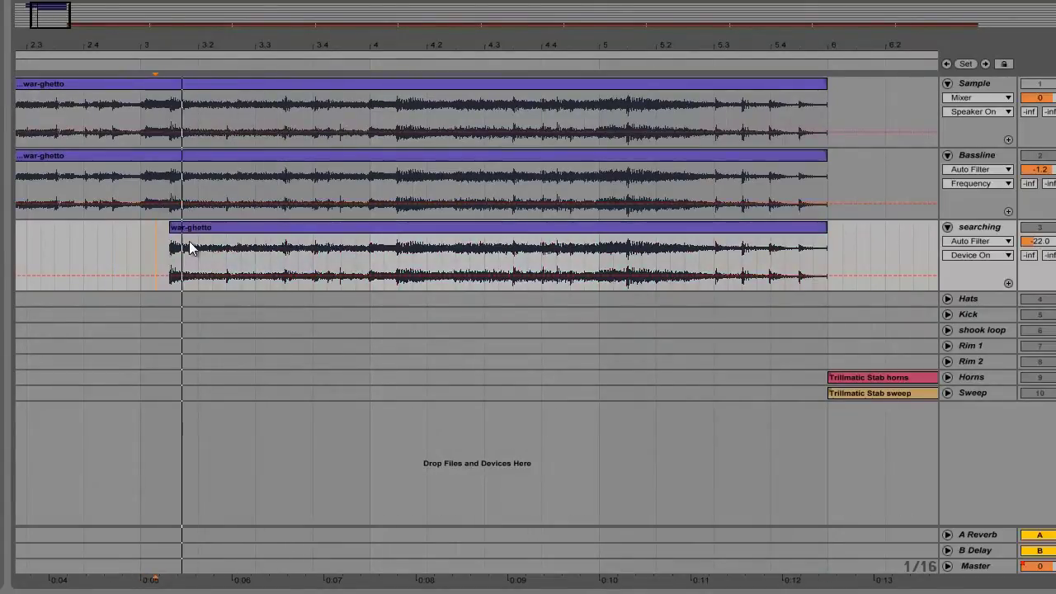
pyautogui.moveTo(67, 26)
pyautogui.mouseDown()
pyautogui.moveTo(54, 38)
pyautogui.moveTo(66, 26)
pyautogui.mouseUp()
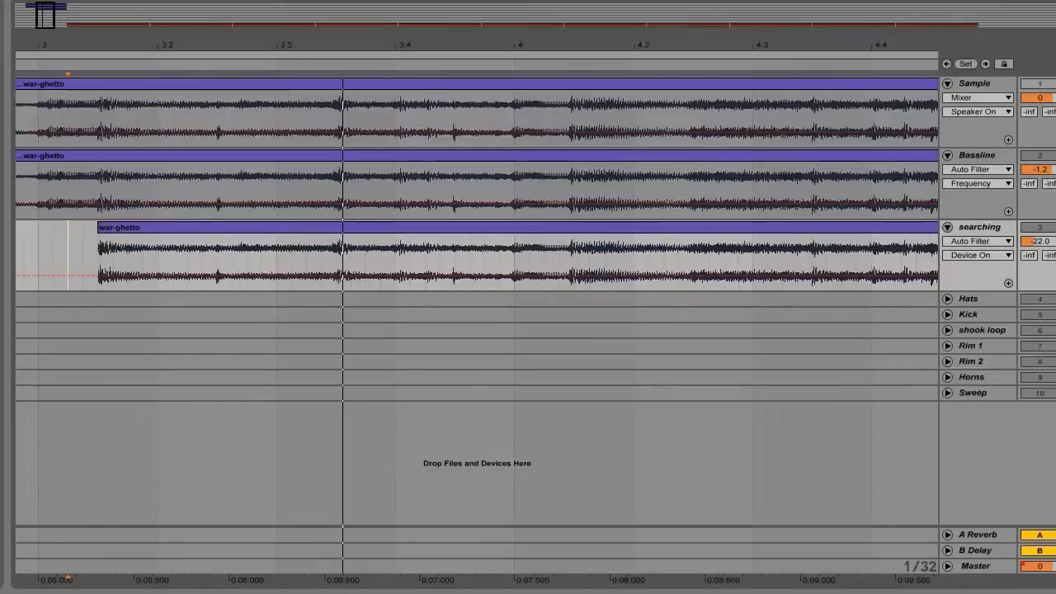
# Try slightly earlier and later start points for the searching clip by ear, and return its start to 3.1.3
pyautogui.click(92, 228)
pyautogui.moveTo(92, 229); pyautogui.dragTo(76, 231)
pyautogui.press('space')
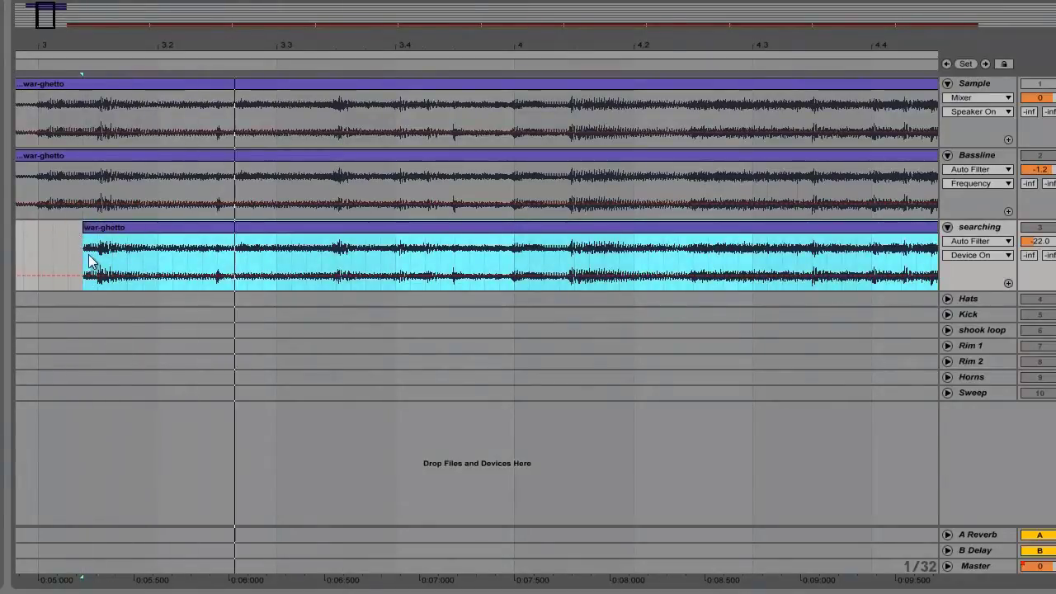
pyautogui.click(87, 247)
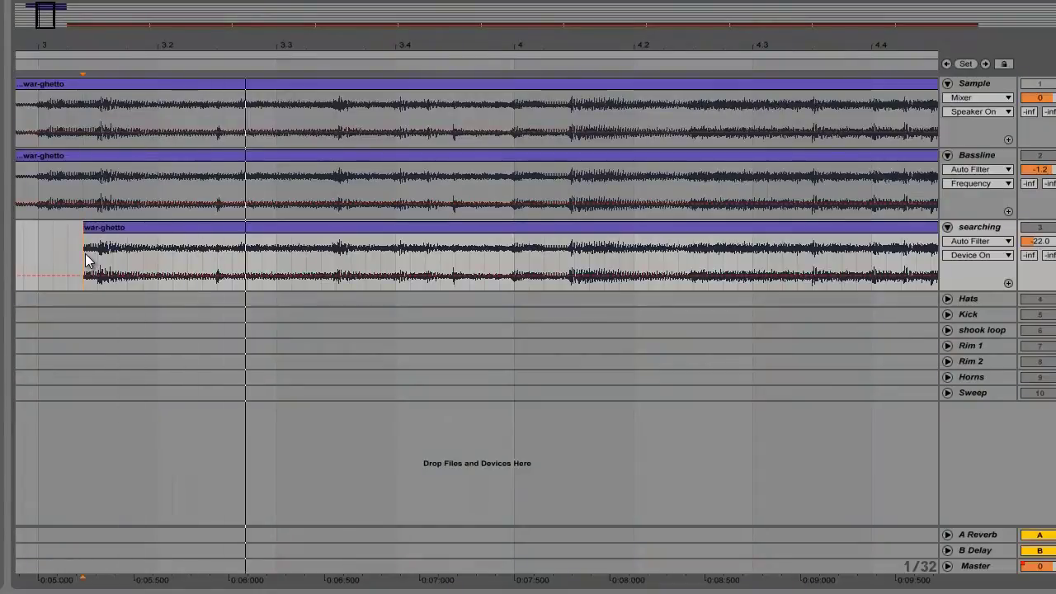
pyautogui.click(87, 245)
pyautogui.moveTo(85, 229); pyautogui.dragTo(115, 225)
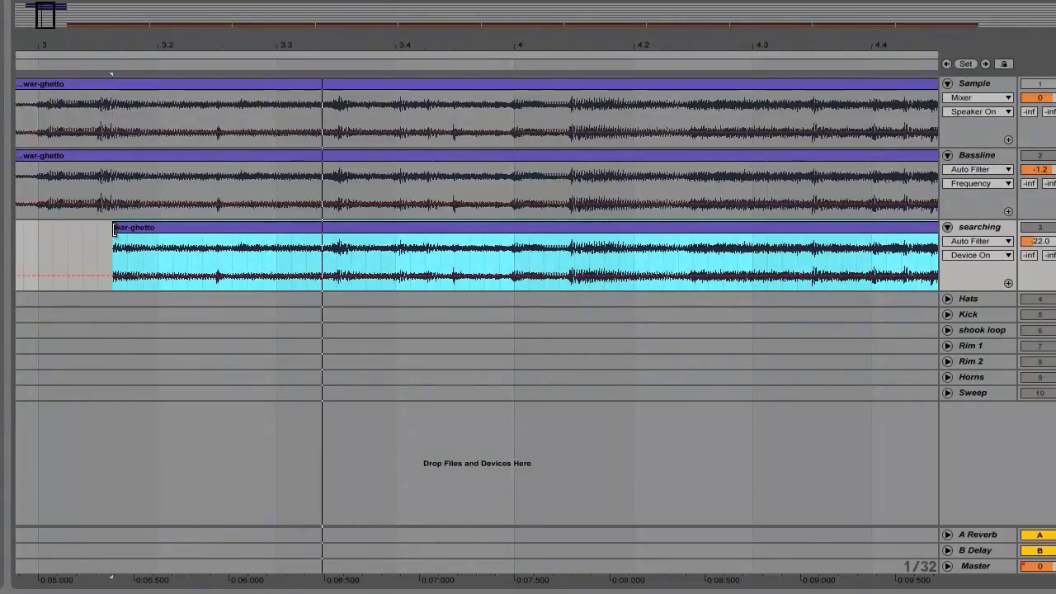
pyautogui.moveTo(107, 231); pyautogui.dragTo(98, 231)
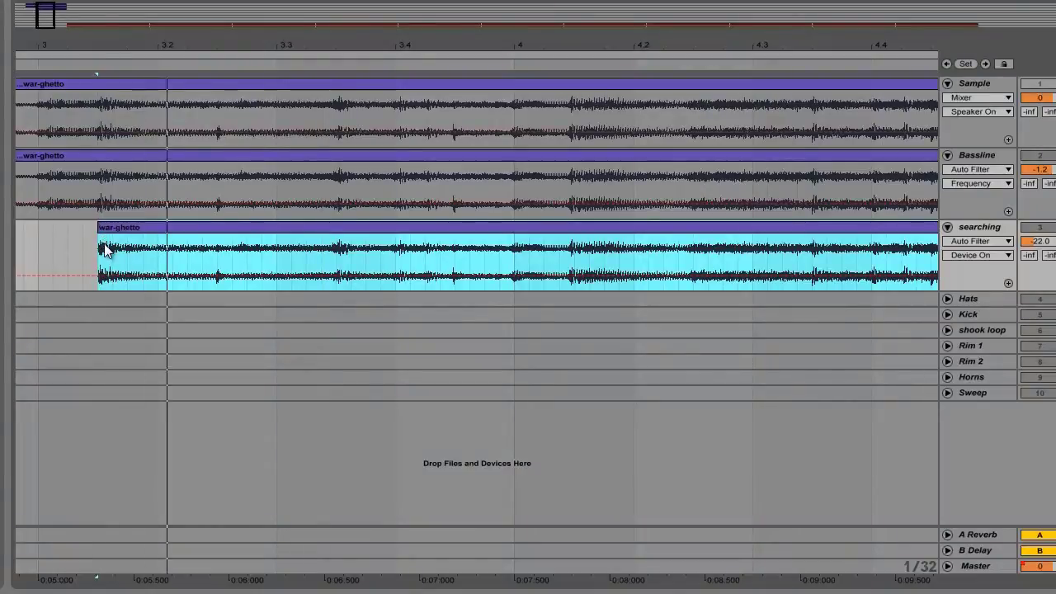
# Shorten the searching clip to one beat by trimming its end to 3.2.3, and play it
pyautogui.moveTo(55, 23); pyautogui.dragTo(51, 18)
pyautogui.click(445, 204)
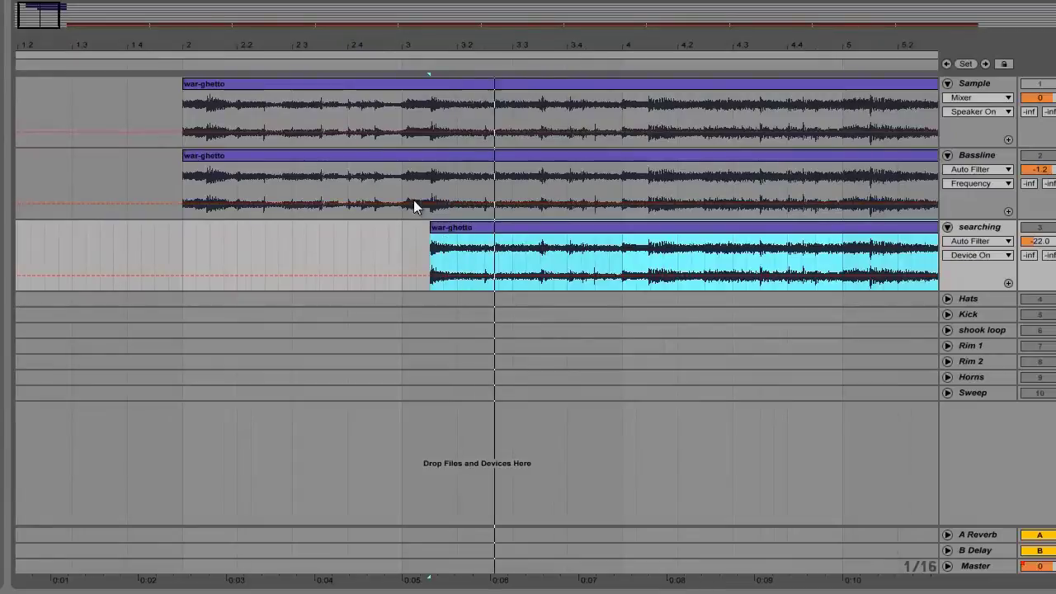
pyautogui.moveTo(31, 16); pyautogui.dragTo(31, 10)
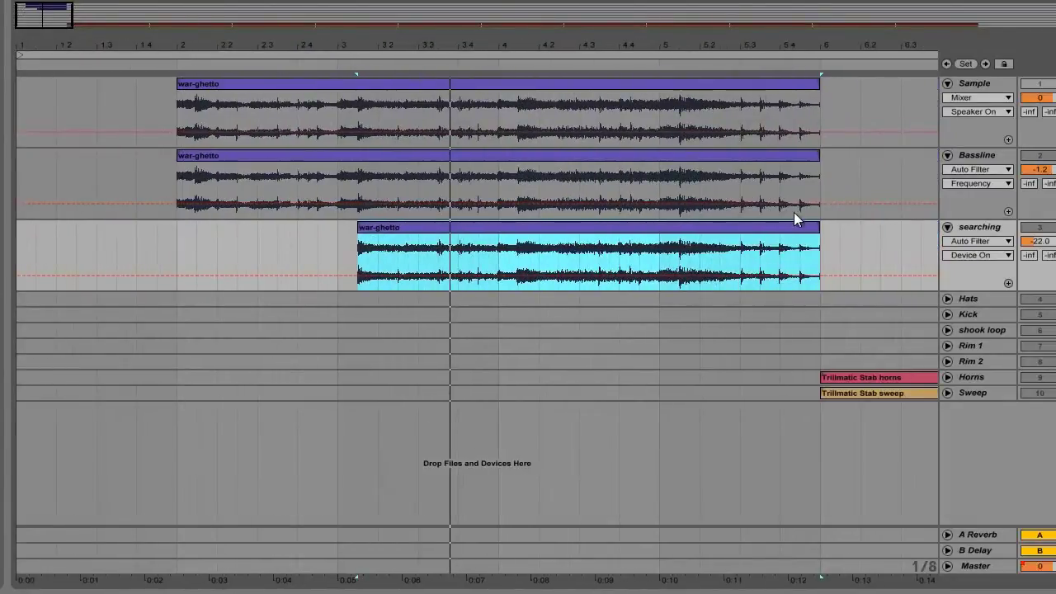
pyautogui.moveTo(816, 226); pyautogui.dragTo(393, 231)
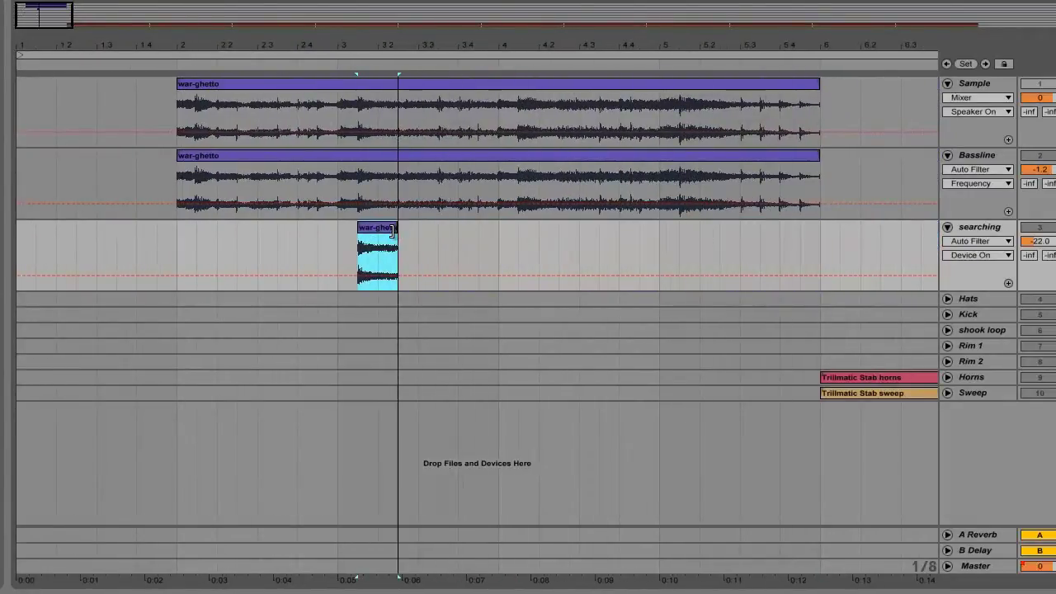
pyautogui.click(359, 247)
pyautogui.press('space')
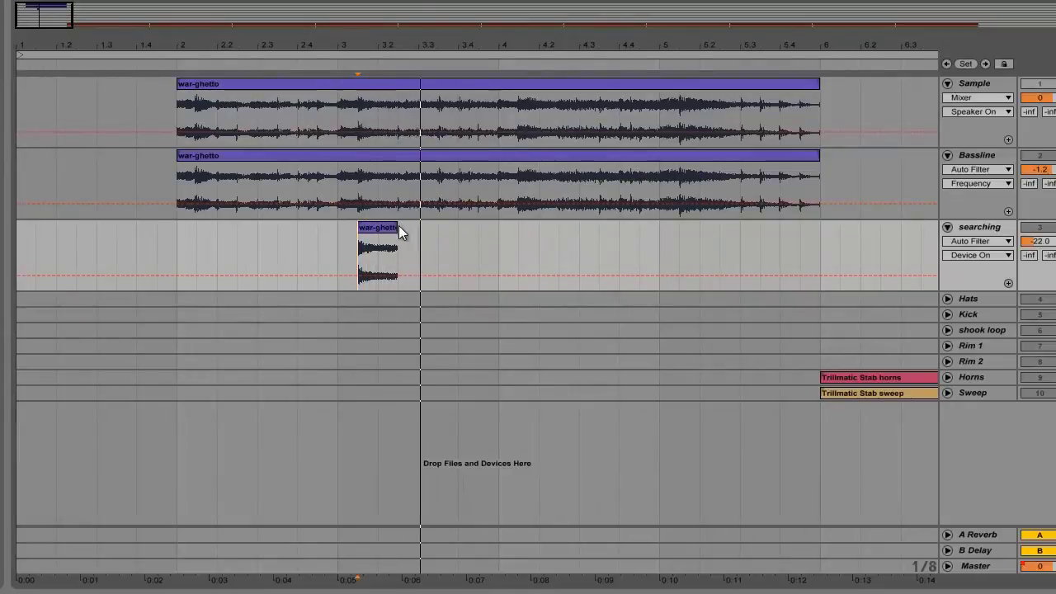
# Extend the end of the searching clip to 3.4 and audition it
pyautogui.click(395, 227)
pyautogui.moveTo(399, 226); pyautogui.dragTo(457, 227)
pyautogui.click(364, 264)
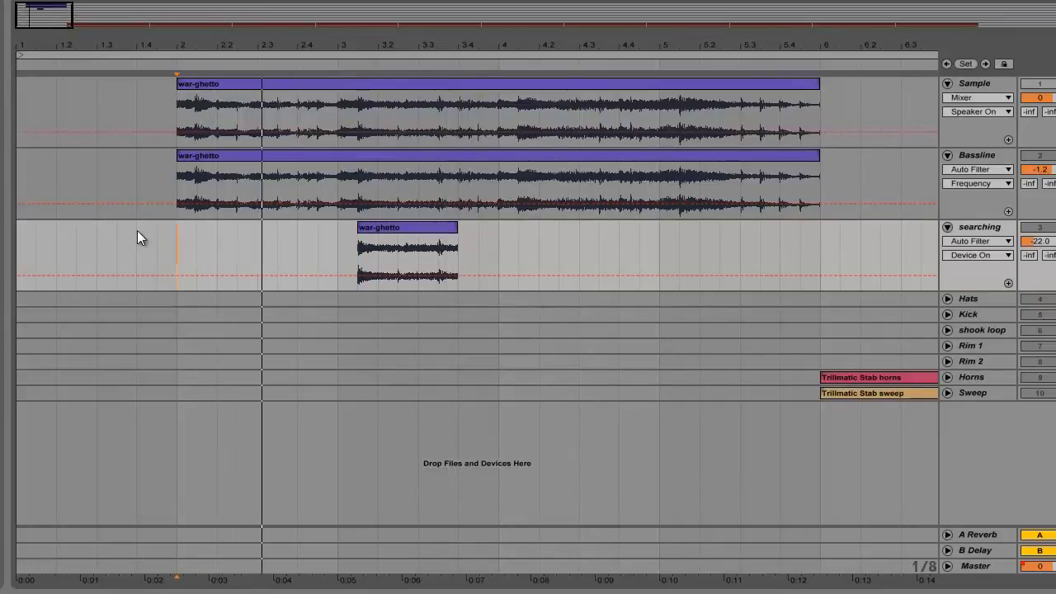
# Move the searching clip earlier so it starts at 2.1.3, and play from bar 2
pyautogui.press('space')
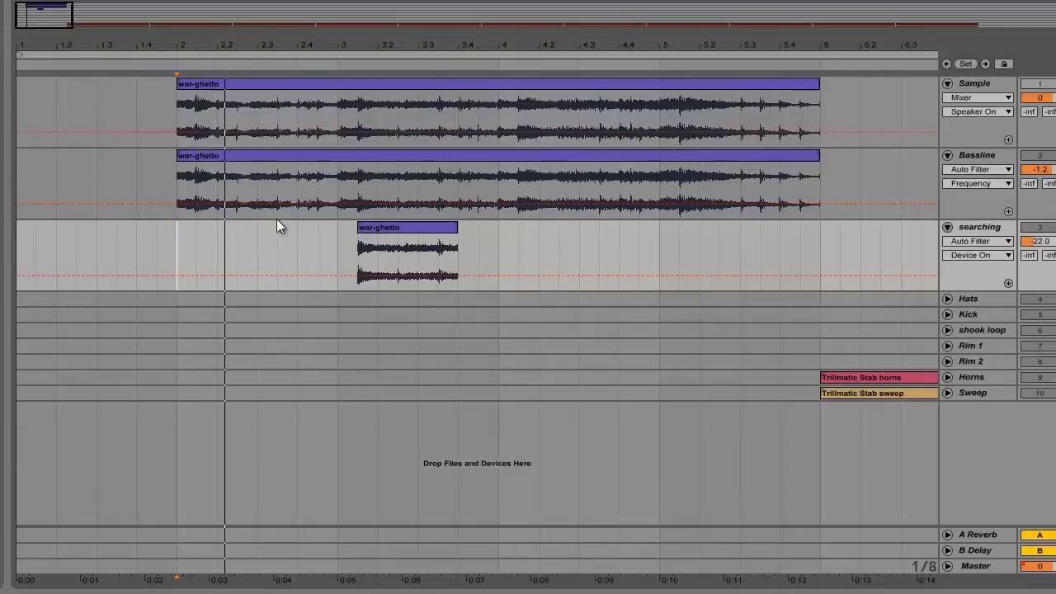
pyautogui.moveTo(381, 228); pyautogui.dragTo(218, 237)
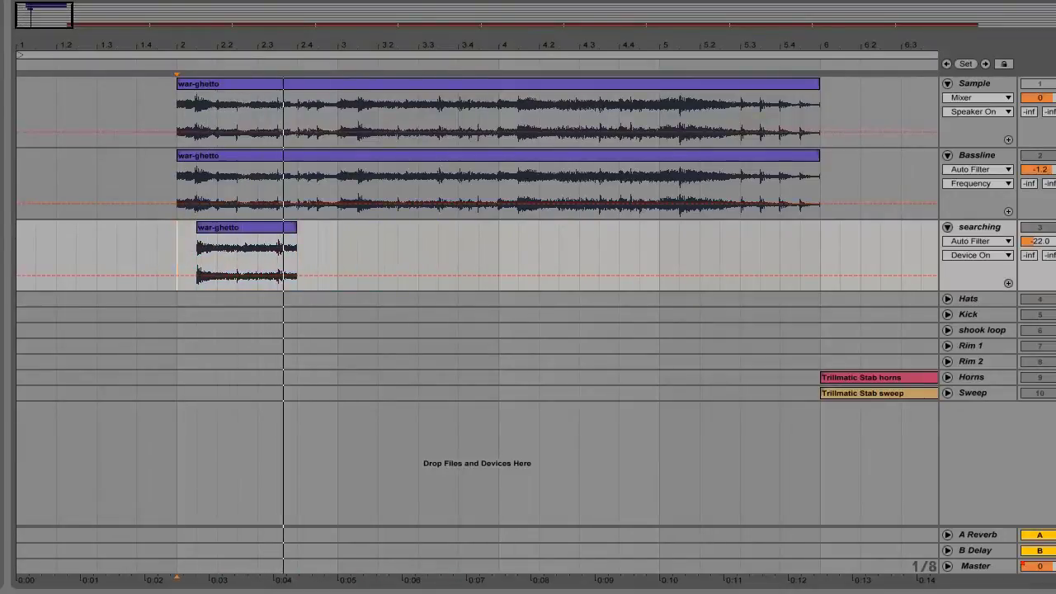
pyautogui.press('space')
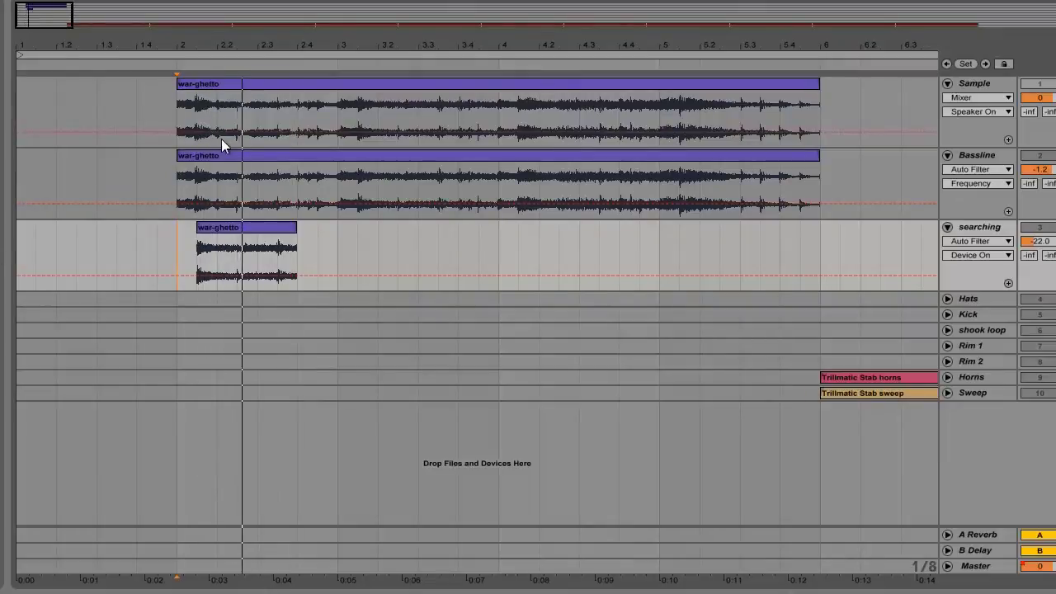
# Trim the end of the moved searching clip to 2.2.3, leaving a one-beat chop, and play it
pyautogui.moveTo(292, 227); pyautogui.dragTo(246, 224)
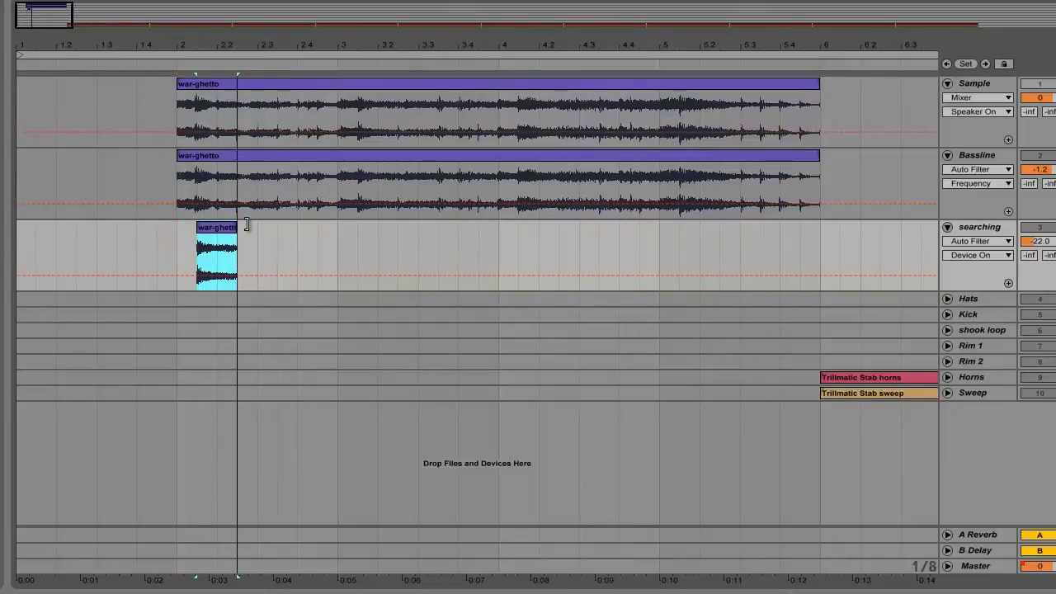
pyautogui.click(196, 261)
pyautogui.press('space')
# Play the arrangement from bar 2 repeatedly to check the timing of the searching clip's chop
pyautogui.click(172, 247)
pyautogui.press('space')
pyautogui.press('space')
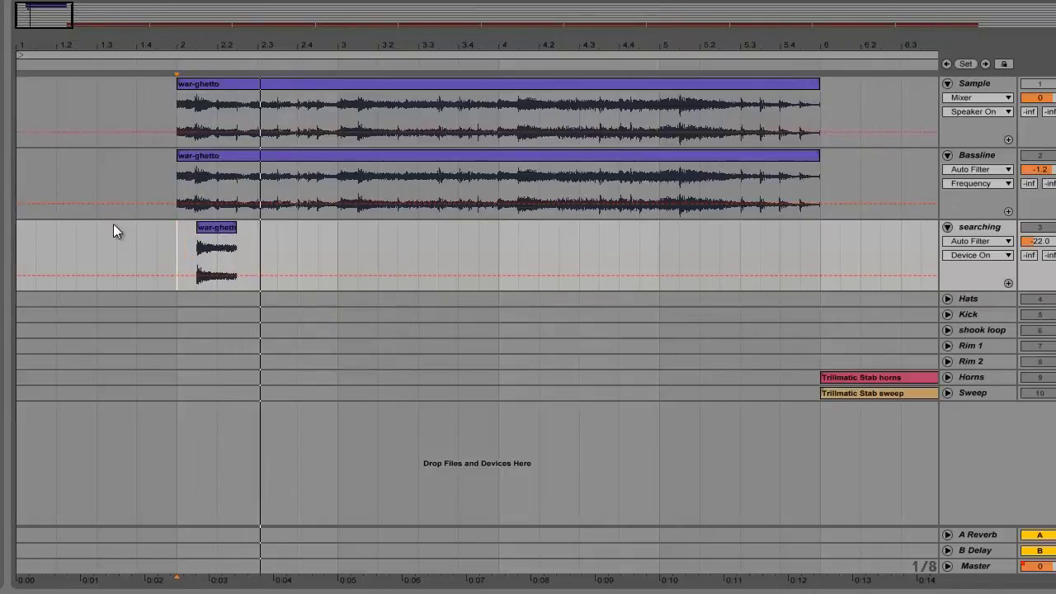
pyautogui.press('space')
pyautogui.press('space')
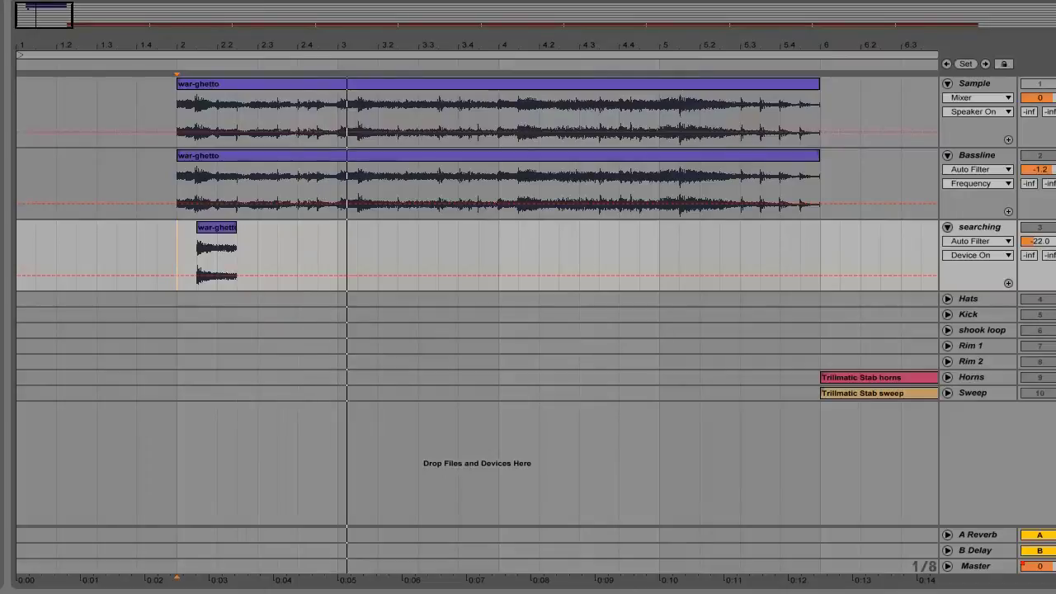
pyautogui.press('space')
pyautogui.press('space')
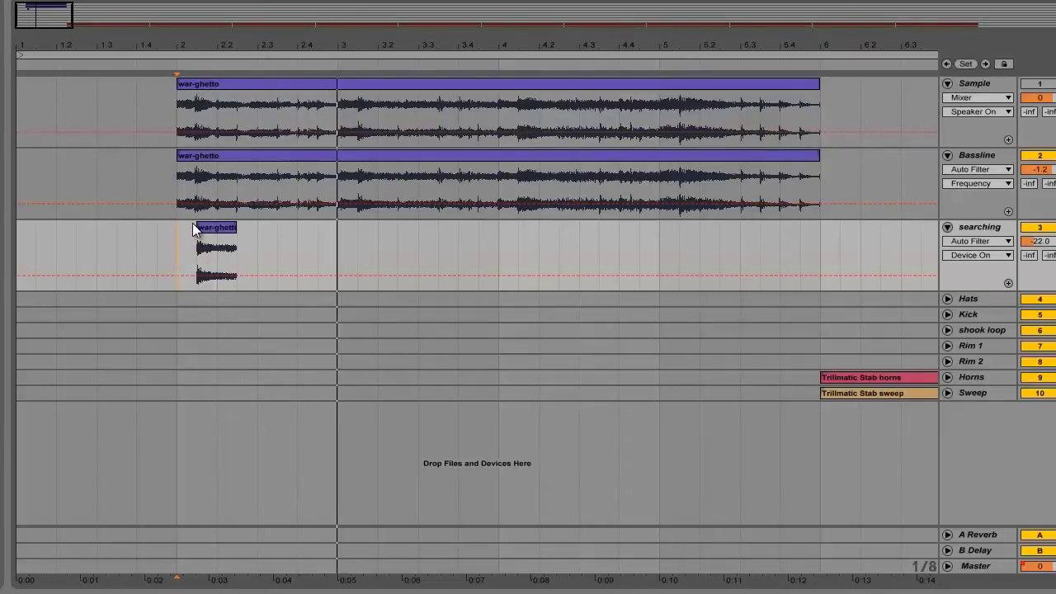
# Extend the end of the searching clip to 2.3.3 and play the arrangement repeatedly from bar 2
pyautogui.moveTo(241, 227); pyautogui.dragTo(277, 216)
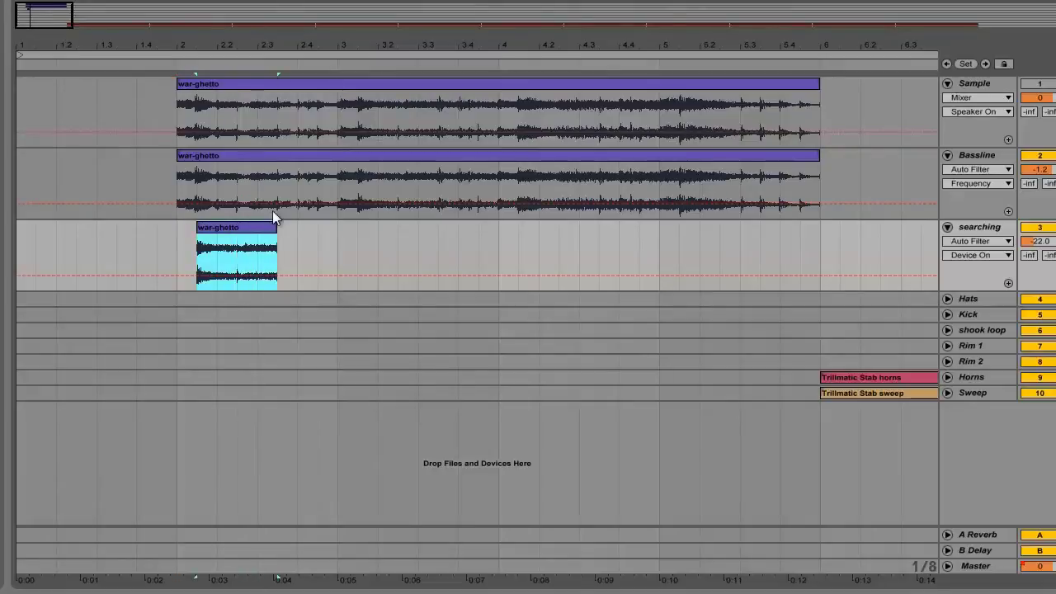
pyautogui.click(159, 241)
pyautogui.click(176, 240)
pyautogui.press('space')
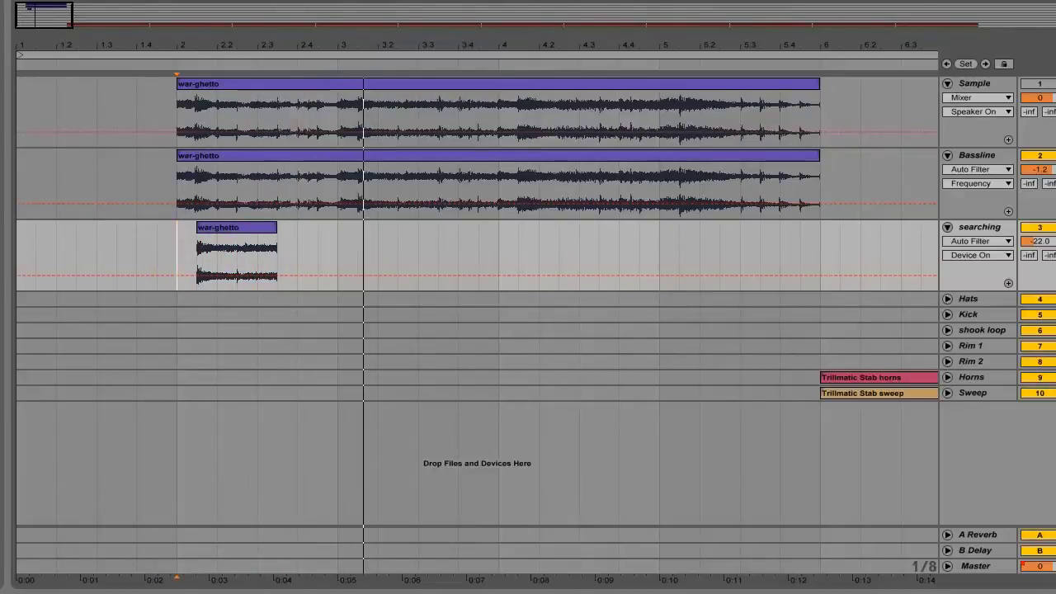
pyautogui.press('space')
pyautogui.press('space')
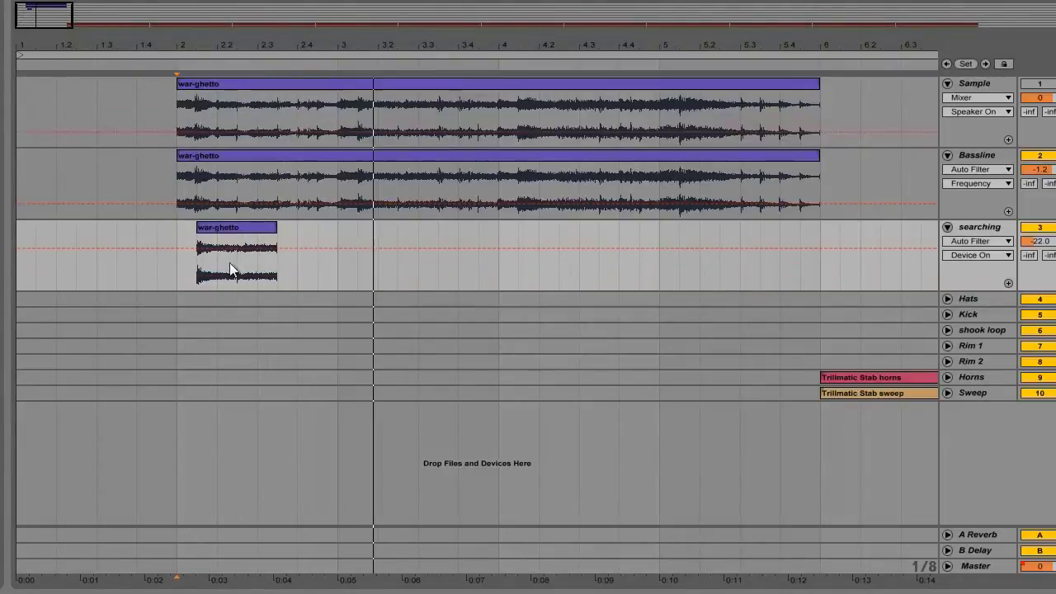
pyautogui.press('space')
pyautogui.press('space')
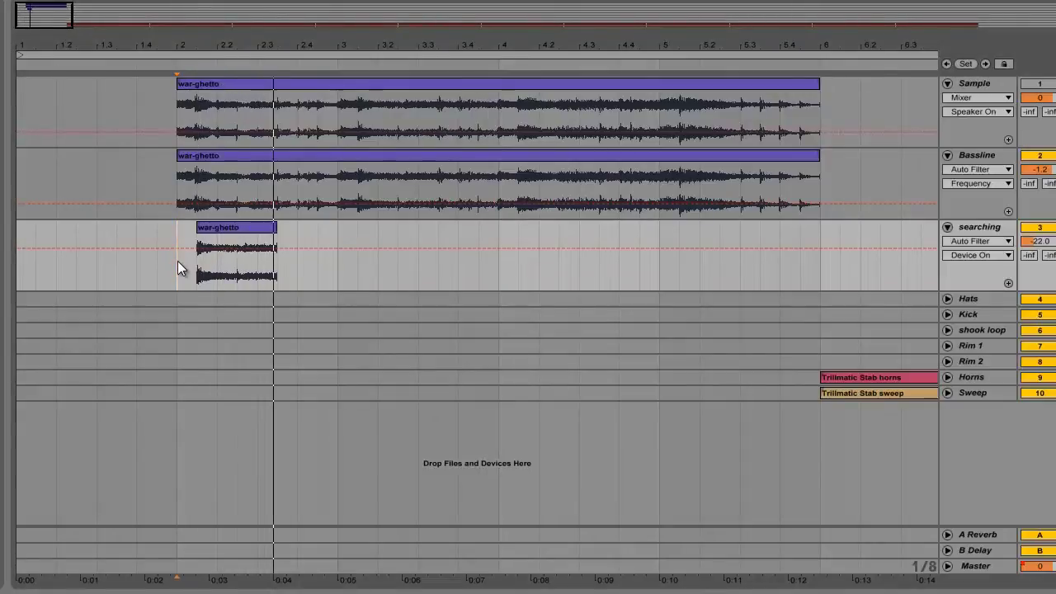
# Paste a copy of the searching chop on the same track so it starts at 3.1.3
pyautogui.click(361, 256)
pyautogui.press('space')
pyautogui.hotkey('ctrl', 'v')
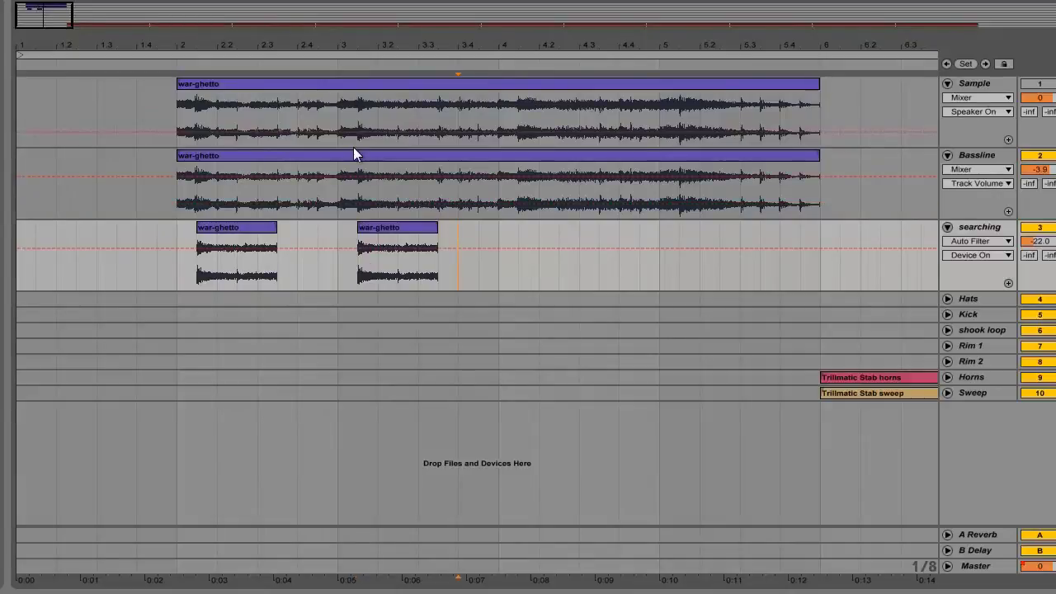
# Copy the full war-ghetto clip from the Sample track and paste it onto the searching track at 3.4
pyautogui.click(269, 86)
pyautogui.rightClick(269, 86)
pyautogui.click(297, 106)
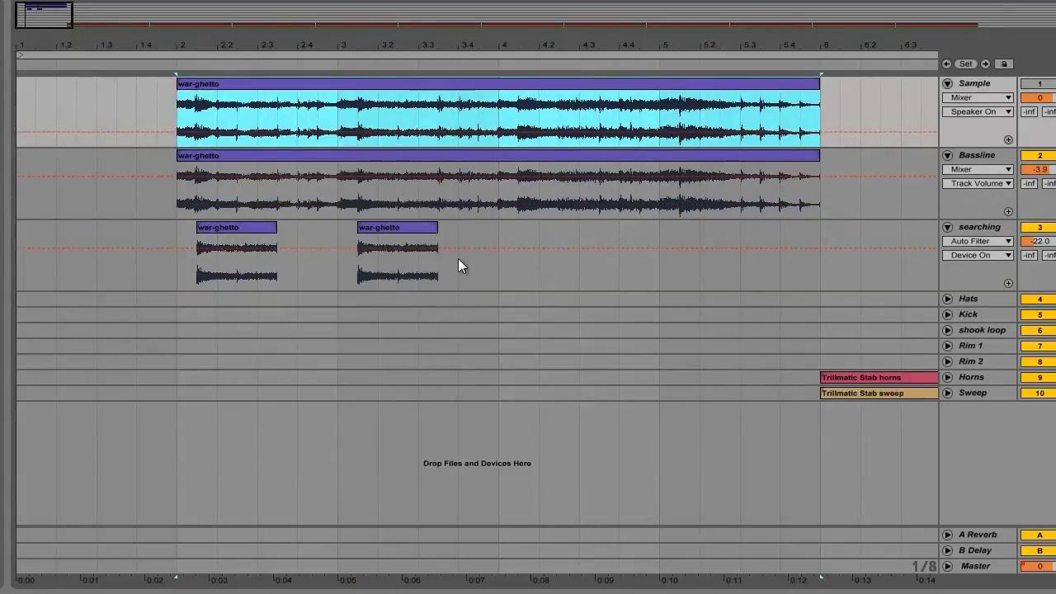
pyautogui.click(458, 258)
pyautogui.hotkey('ctrl', 'v')
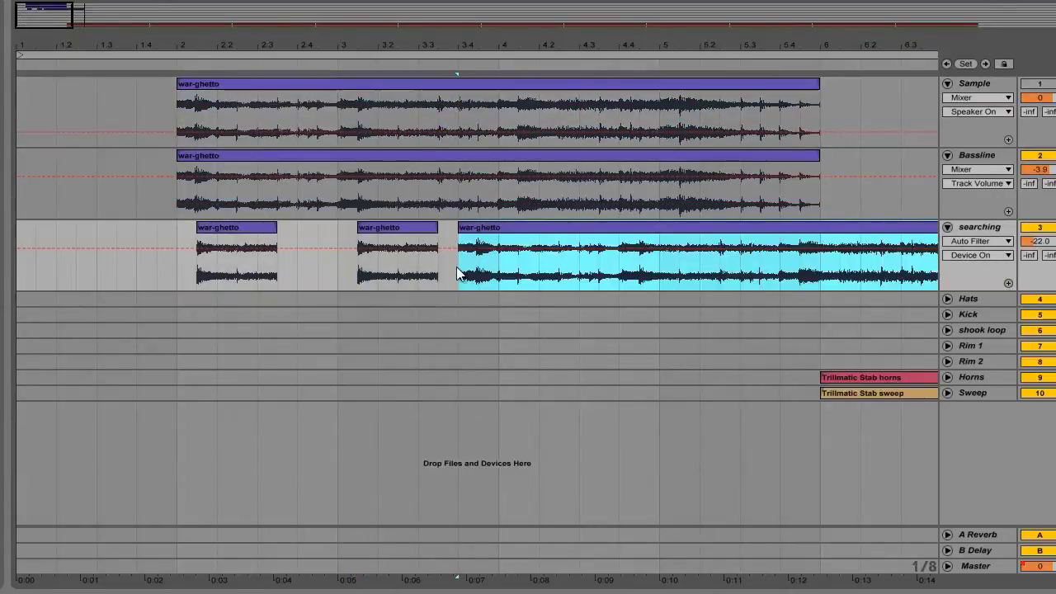
# Play the pasted full clip on the searching track, trim its start to 5.2 and audition it from there
pyautogui.click(456, 267)
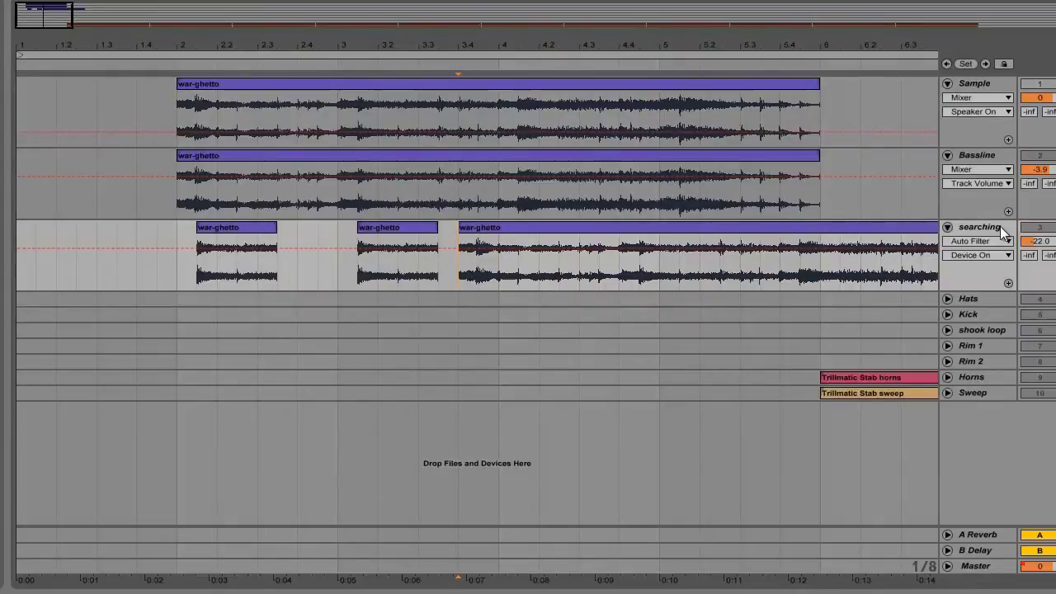
pyautogui.moveTo(52, 20); pyautogui.dragTo(52, 3)
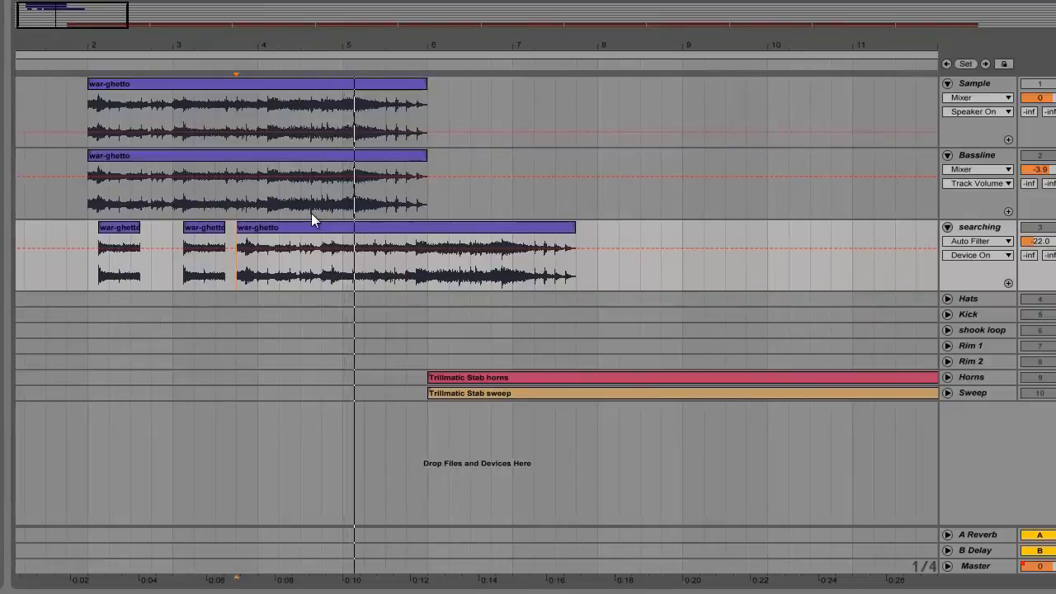
pyautogui.moveTo(237, 230)
pyautogui.mouseDown()
pyautogui.moveTo(367, 233)
pyautogui.moveTo(379, 252)
pyautogui.mouseUp()
pyautogui.click(380, 253)
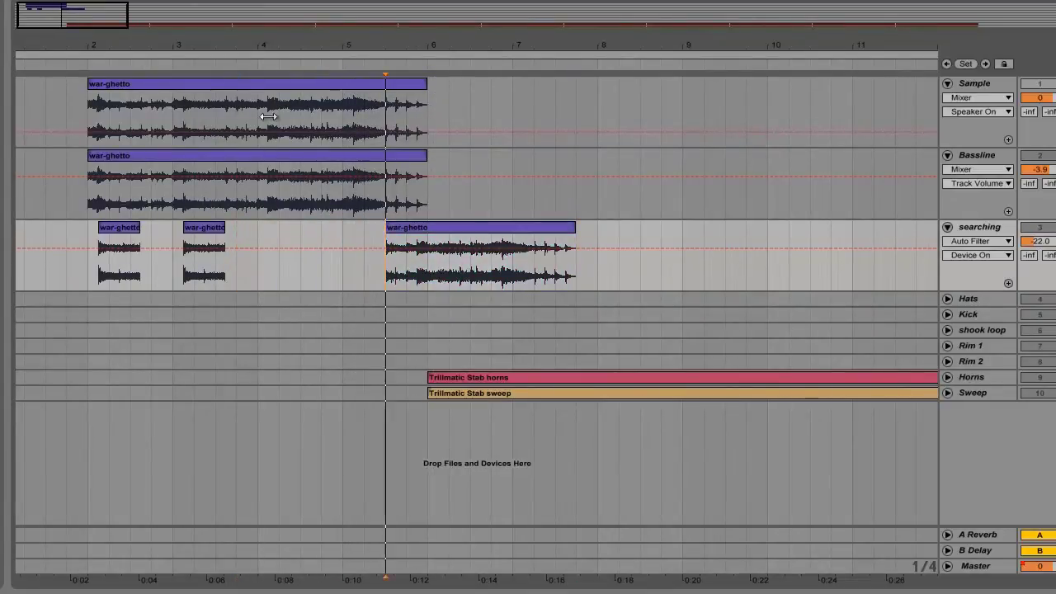
pyautogui.moveTo(76, 18); pyautogui.dragTo(71, 18)
pyautogui.press('space')
pyautogui.moveTo(66, 230); pyautogui.dragTo(16, 231)
pyautogui.moveTo(71, 12); pyautogui.dragTo(76, 13)
pyautogui.click(146, 278)
pyautogui.press('space')
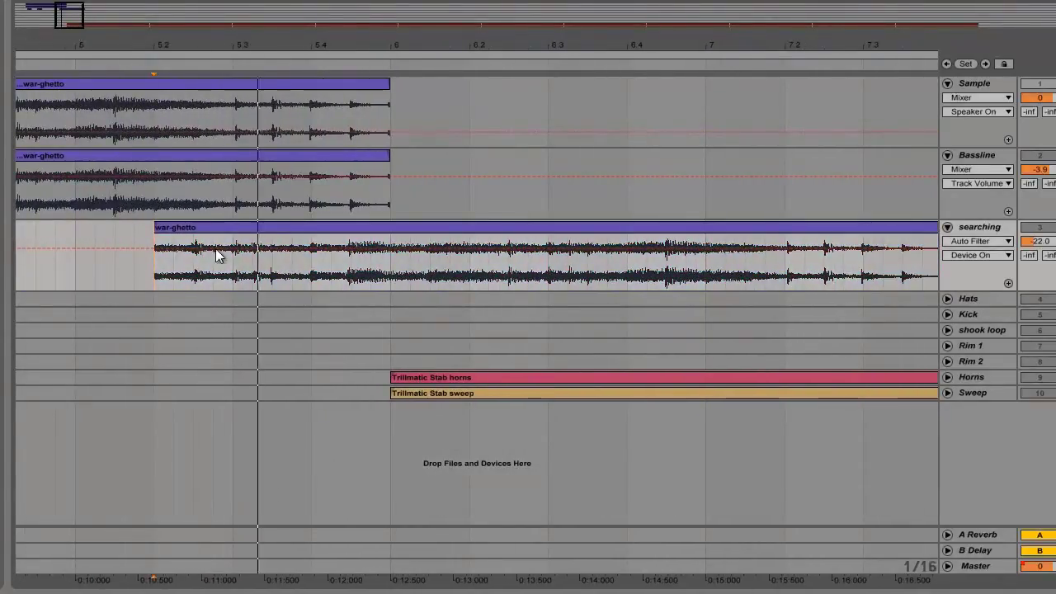
pyautogui.press('space')
pyautogui.press('space')
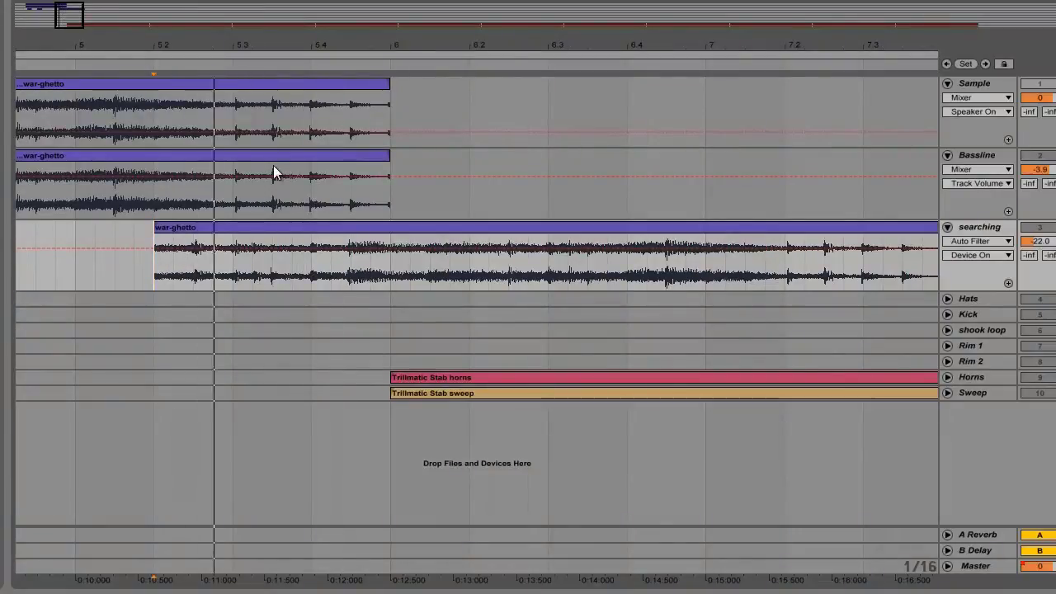
pyautogui.press('space')
# Trim the start of the pasted searching clip to 5.2.3 and play it from its new start
pyautogui.moveTo(154, 233); pyautogui.dragTo(188, 221)
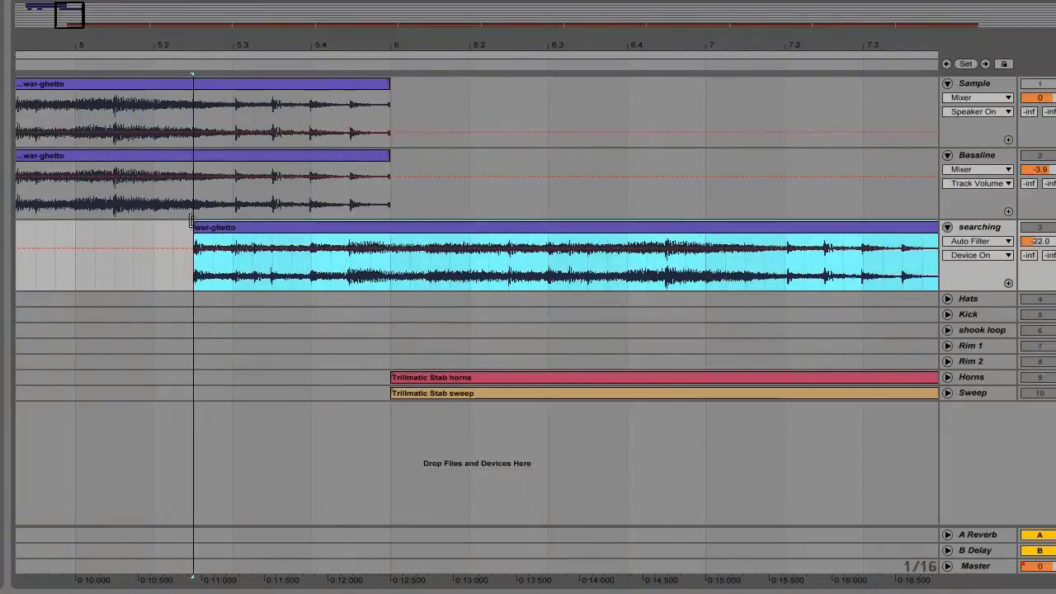
pyautogui.press('space')
pyautogui.press('space')
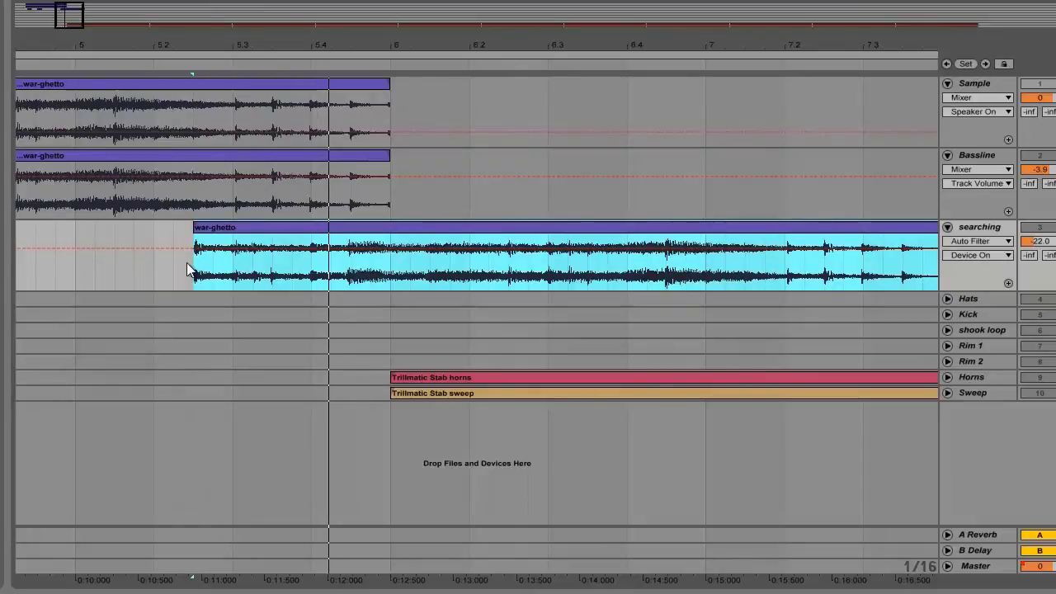
pyautogui.click(188, 264)
pyautogui.press('space')
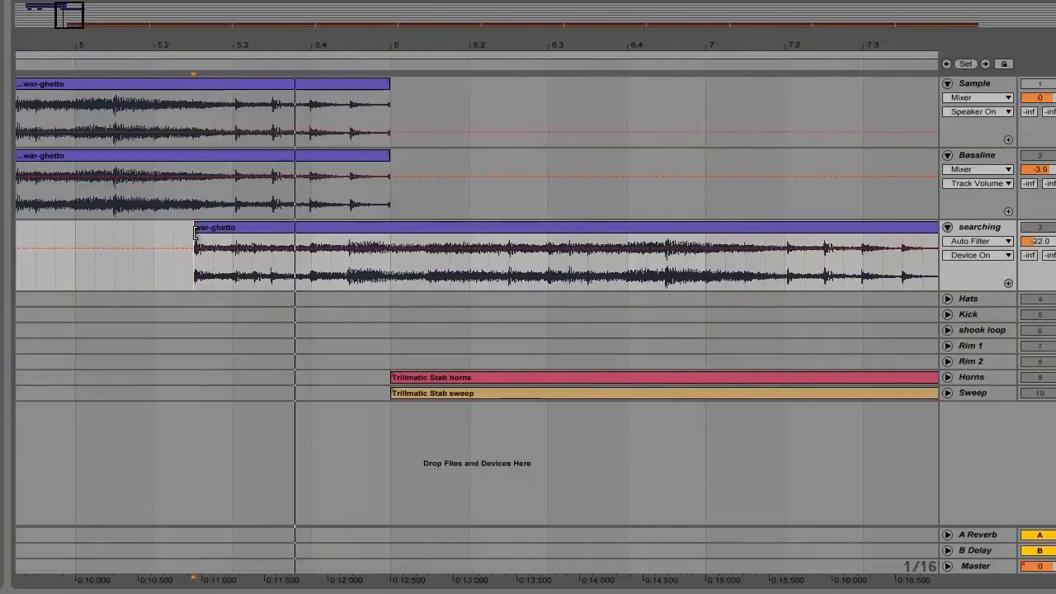
pyautogui.press('space')
# Trim the end of the pasted searching clip to 5.4.3 and play the resulting chop
pyautogui.moveTo(78, 55); pyautogui.dragTo(184, 43)
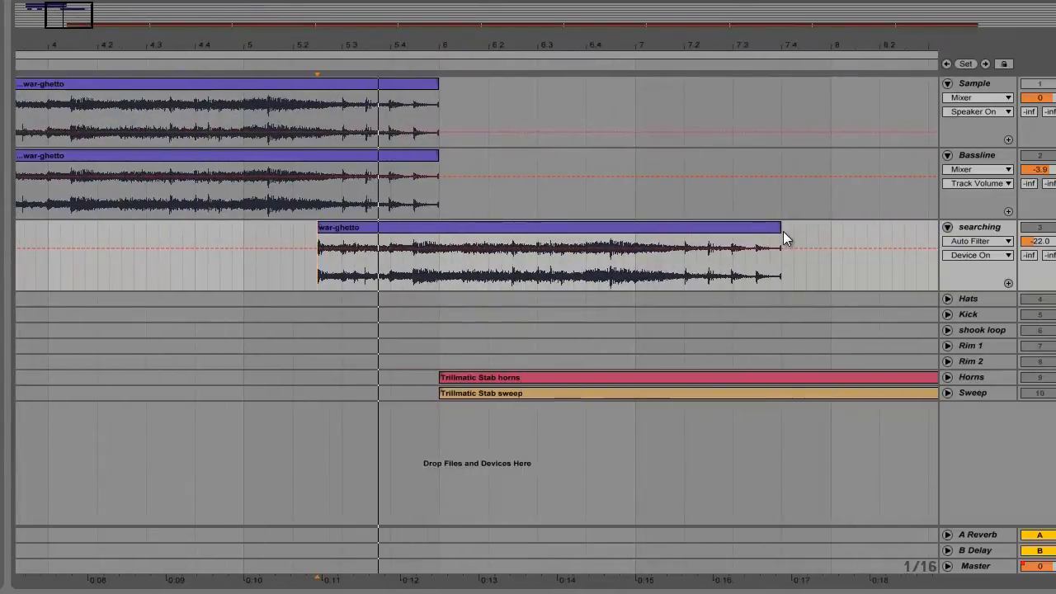
pyautogui.moveTo(783, 231); pyautogui.dragTo(415, 239)
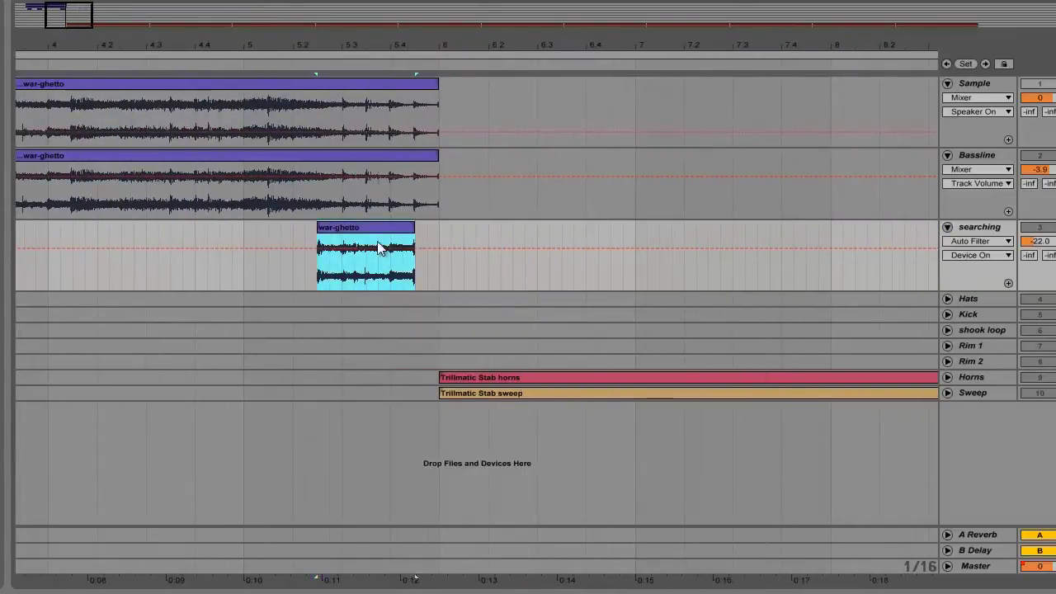
pyautogui.click(316, 266)
pyautogui.press('space')
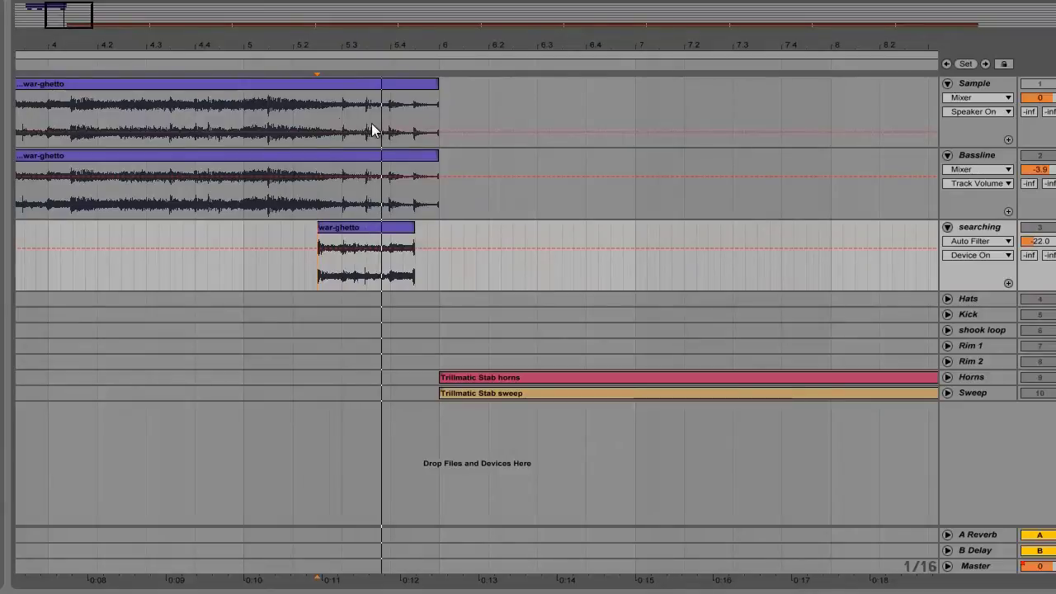
# Move the new chop to 3.3.3, directly after the second searching chop, and play the sequence
pyautogui.moveTo(66, 16); pyautogui.dragTo(49, 16)
pyautogui.click(37, 260)
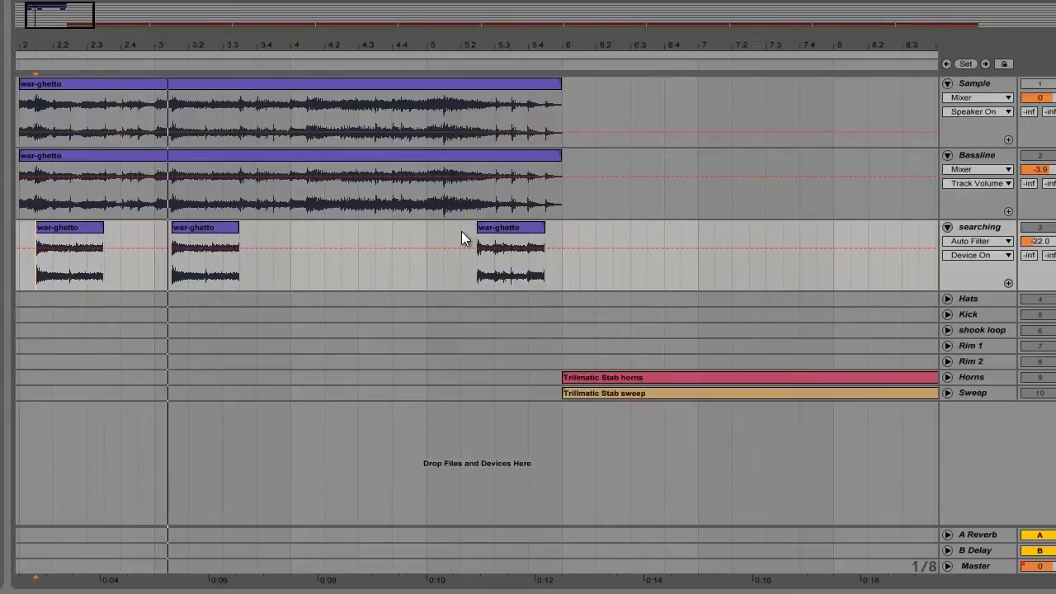
pyautogui.moveTo(501, 231); pyautogui.dragTo(269, 244)
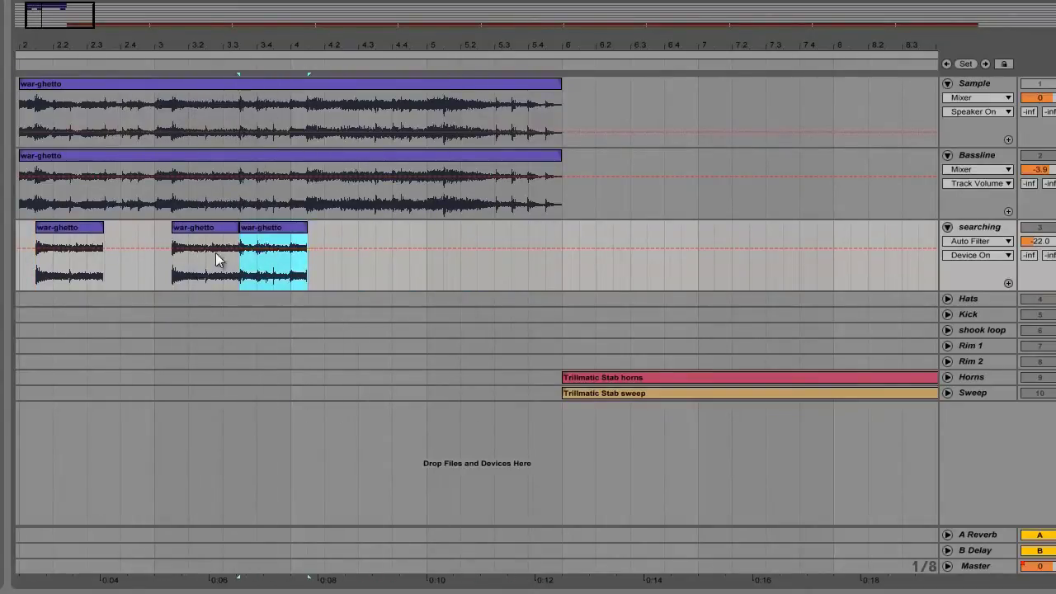
pyautogui.click(171, 266)
pyautogui.click(149, 266)
pyautogui.press('space')
# Trim the end of the third searching chop to bar 4 and play from bar 3
pyautogui.moveTo(75, 18)
pyautogui.mouseDown()
pyautogui.moveTo(80, 31)
pyautogui.moveTo(28, 26)
pyautogui.moveTo(78, 31)
pyautogui.mouseUp()
pyautogui.moveTo(555, 228); pyautogui.dragTo(532, 228)
pyautogui.click(328, 268)
pyautogui.press('space')
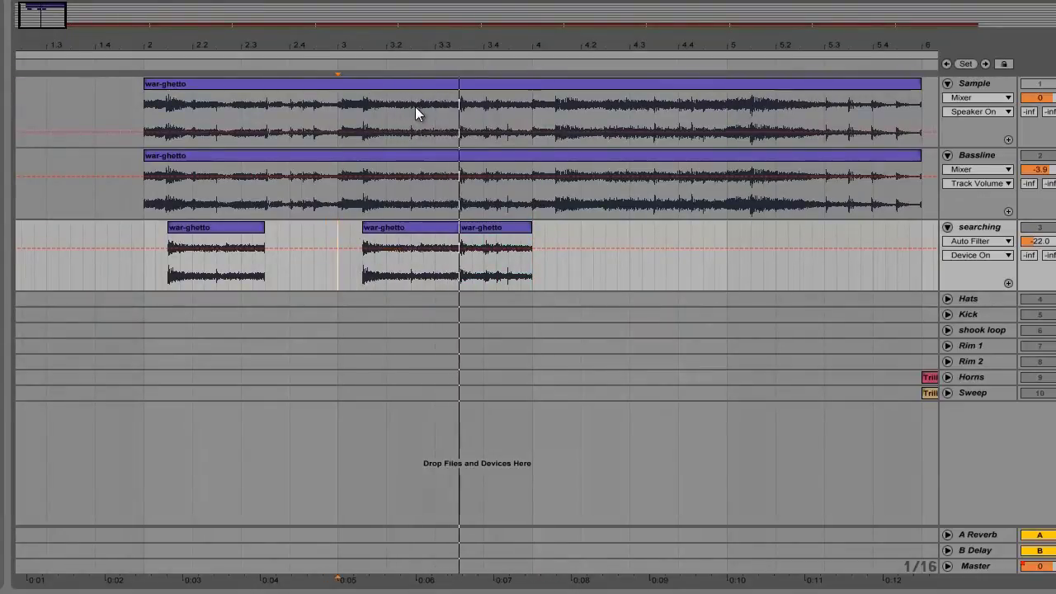
pyautogui.press('space')
# Shorten the third searching chop so it ends at 3.4.3, and play from the second chop's start
pyautogui.moveTo(46, 15); pyautogui.dragTo(45, 28)
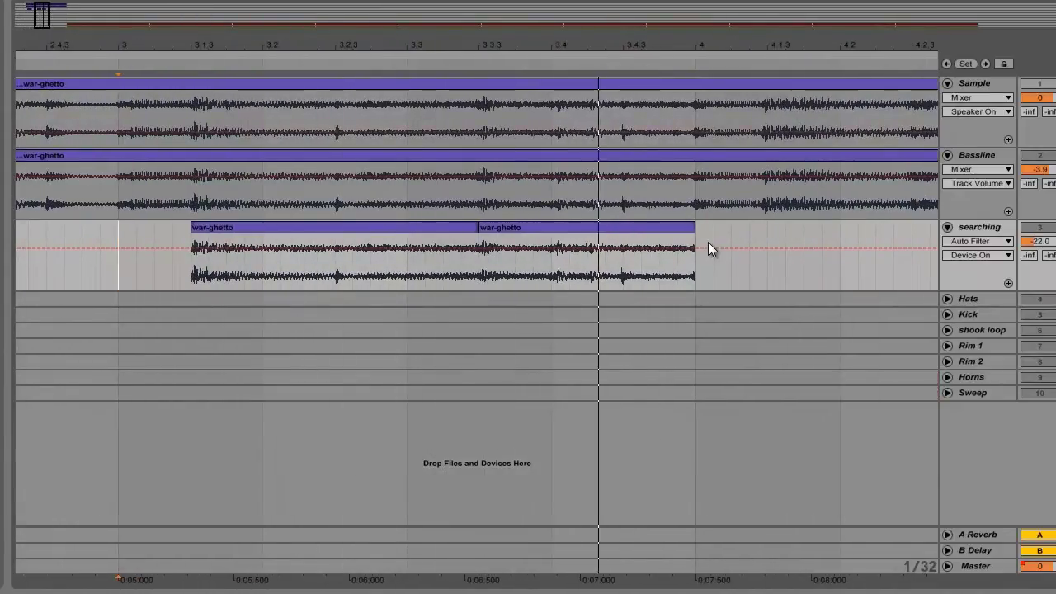
pyautogui.moveTo(694, 241); pyautogui.dragTo(625, 237)
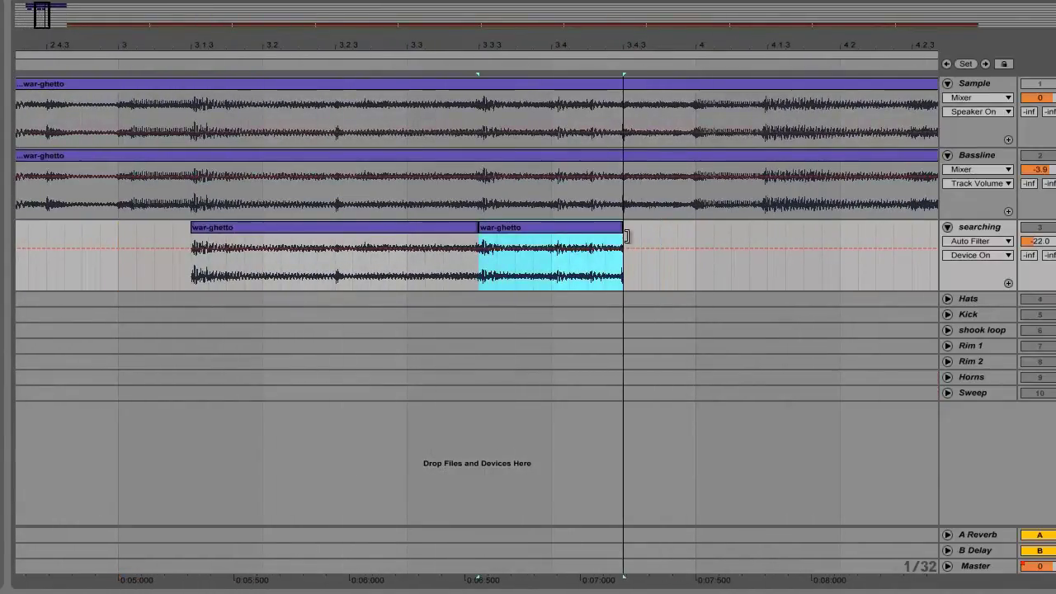
pyautogui.click(191, 275)
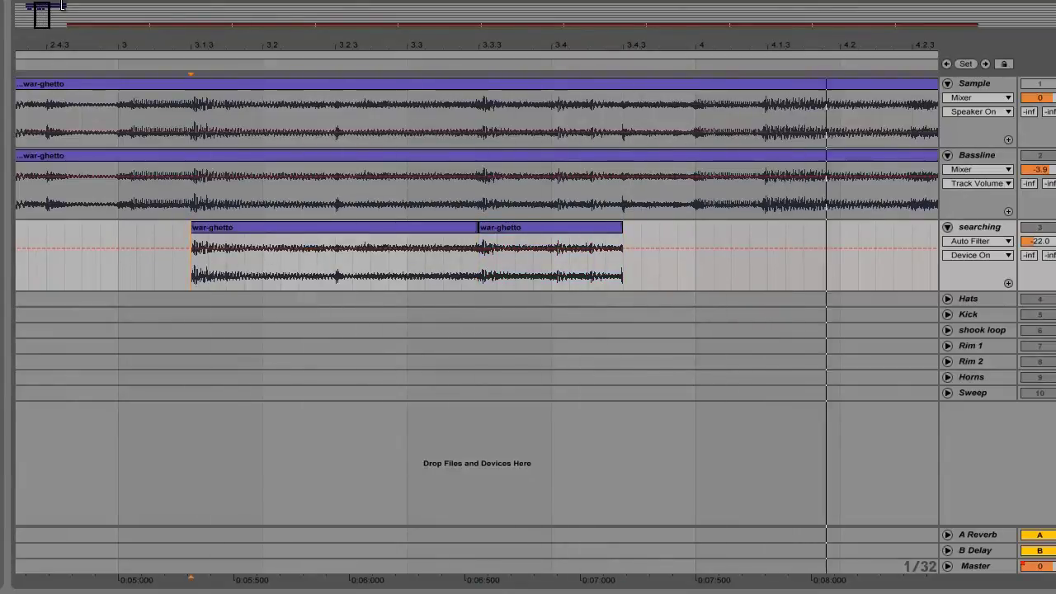
# Place another full war-ghetto clip on the searching track at 4.1.3 and play from several points in it
pyautogui.moveTo(36, 10); pyautogui.dragTo(47, 14)
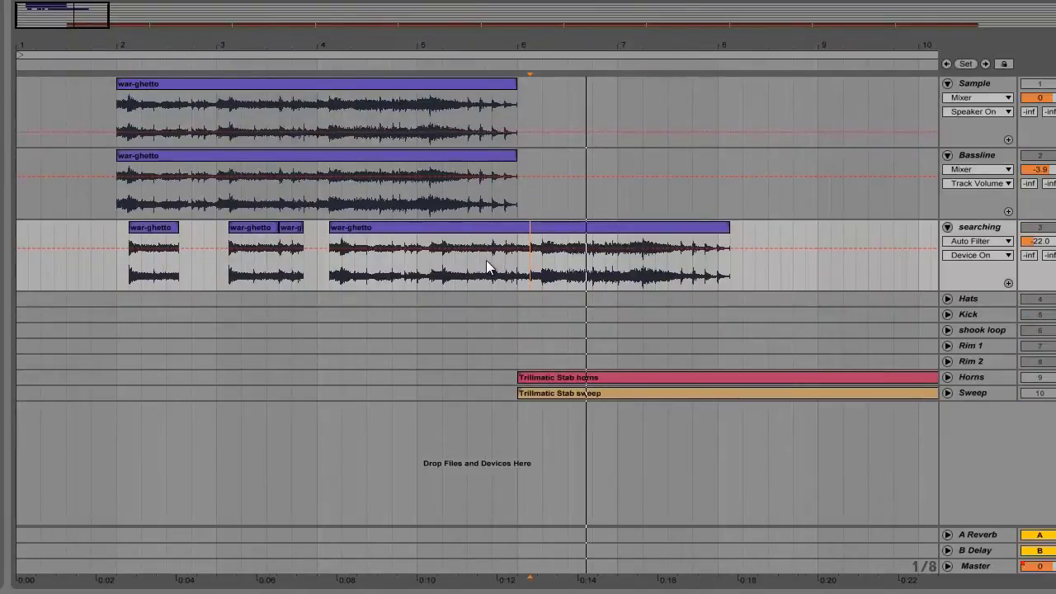
pyautogui.moveTo(91, 11); pyautogui.dragTo(92, 17)
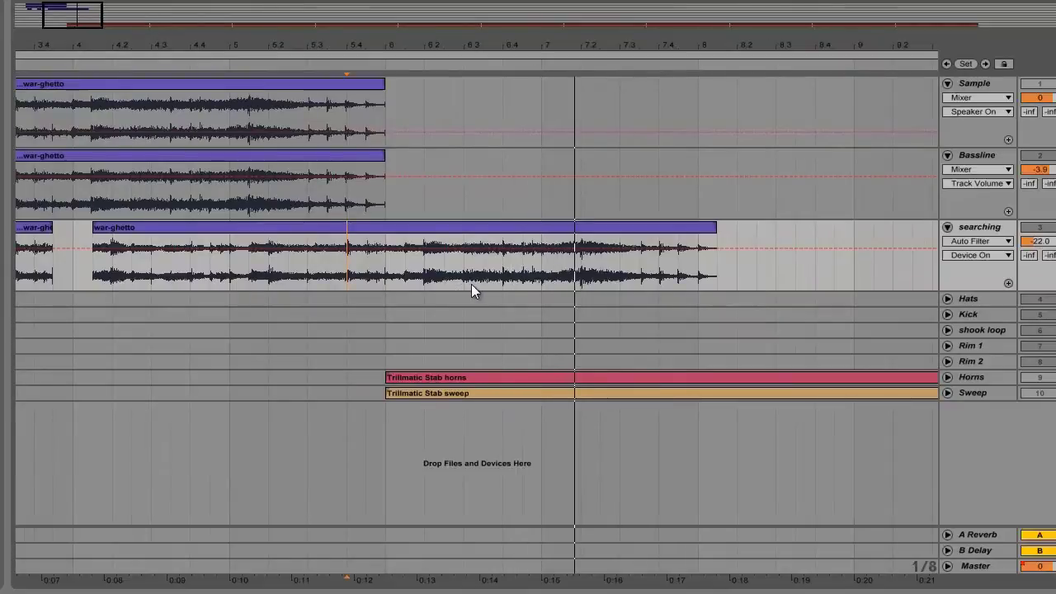
pyautogui.click(425, 269)
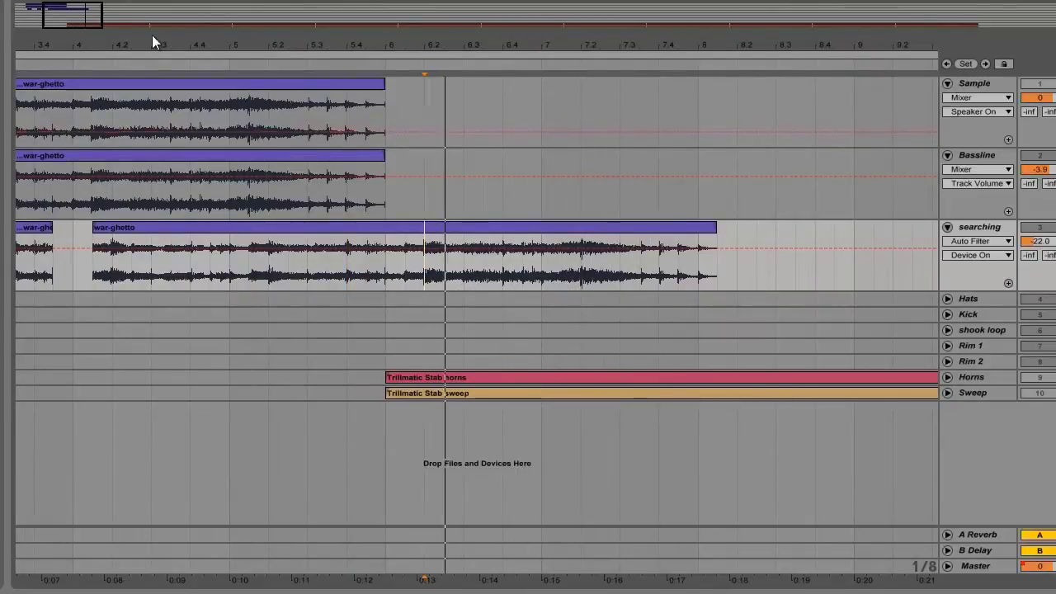
pyautogui.moveTo(87, 23); pyautogui.dragTo(87, 17)
pyautogui.click(483, 267)
pyautogui.press('space')
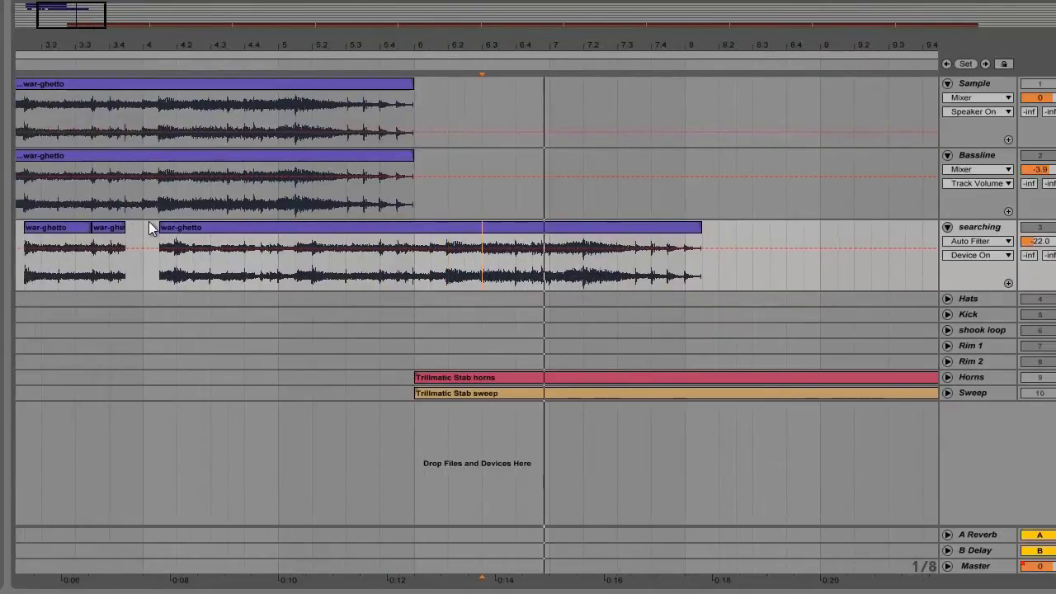
# Trim the start of the new full searching clip to 6.2.3 and audition it
pyautogui.moveTo(160, 231); pyautogui.dragTo(464, 256)
pyautogui.press('space')
pyautogui.moveTo(88, 14); pyautogui.dragTo(81, 21)
pyautogui.press('space')
pyautogui.press('space')
pyautogui.press('space')
# Try trimming the start of the last searching clip to 6.3.2 and play it from there
pyautogui.moveTo(162, 231); pyautogui.dragTo(272, 225)
pyautogui.press('space')
pyautogui.click(273, 251)
pyautogui.press('space')
pyautogui.click(284, 227)
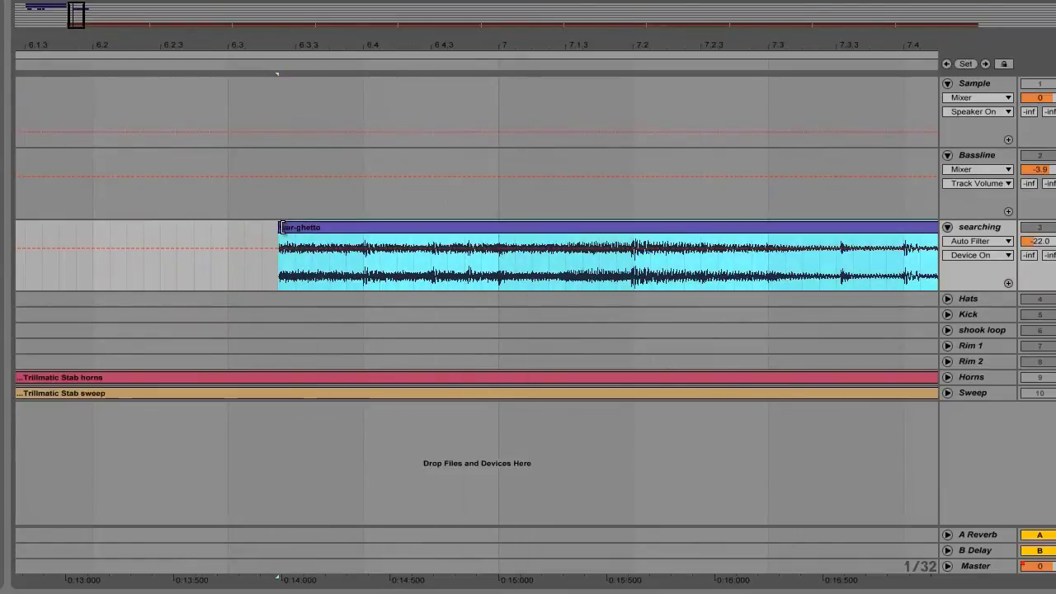
pyautogui.moveTo(284, 227); pyautogui.dragTo(265, 229)
pyautogui.press('space')
pyautogui.click(263, 266)
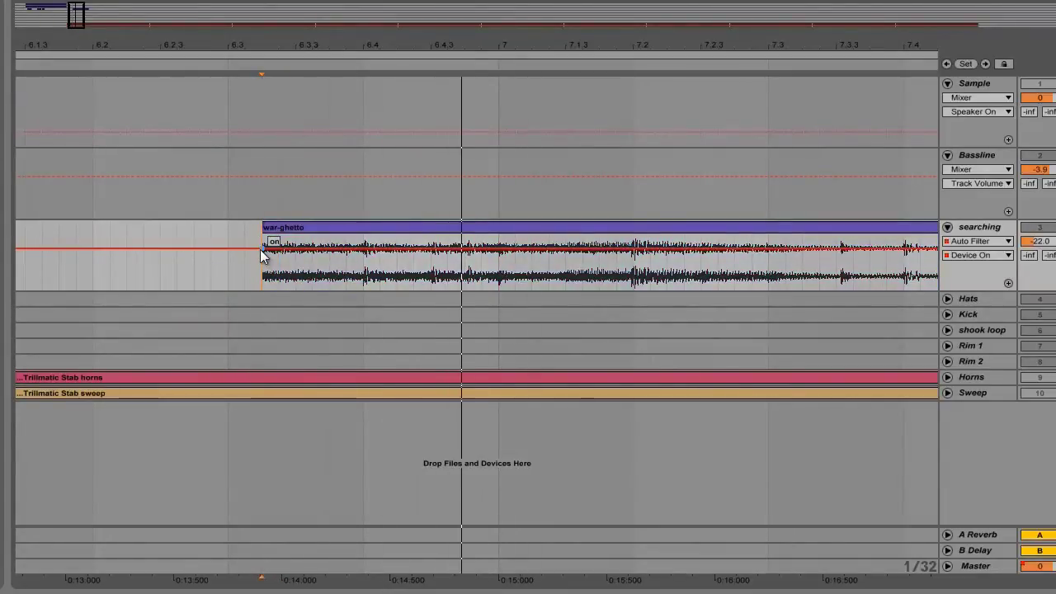
# Readjust the start of the last searching clip to 6.3 while auditioning it
pyautogui.moveTo(261, 254)
pyautogui.mouseDown()
pyautogui.moveTo(236, 260)
pyautogui.moveTo(199, 220)
pyautogui.mouseUp()
pyautogui.click(231, 265)
pyautogui.press('space')
pyautogui.press('space')
pyautogui.press('space')
pyautogui.press('space')
pyautogui.moveTo(195, 226)
pyautogui.mouseDown()
pyautogui.moveTo(219, 218)
pyautogui.moveTo(228, 244)
pyautogui.mouseUp()
pyautogui.press('space')
# Move the trimmed searching clip earlier to 3.4.3, directly after the third chop, and play across the join
pyautogui.moveTo(77, 16); pyautogui.dragTo(49, 16)
pyautogui.moveTo(478, 222); pyautogui.dragTo(276, 243)
pyautogui.click(218, 258)
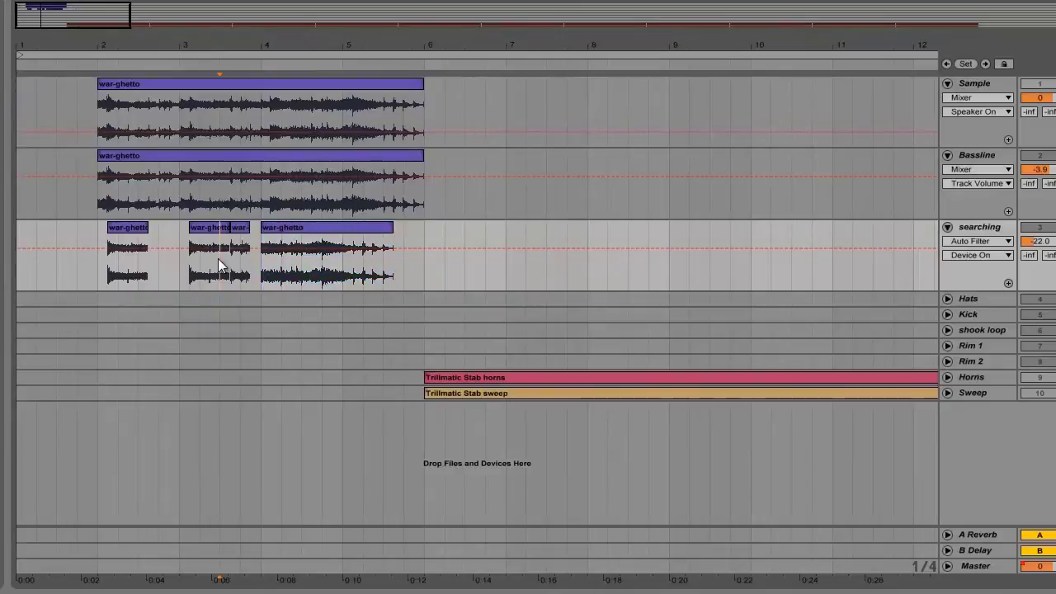
pyautogui.moveTo(116, 23); pyautogui.dragTo(93, 16)
pyautogui.moveTo(534, 229); pyautogui.dragTo(479, 241)
pyautogui.click(297, 275)
pyautogui.press('space')
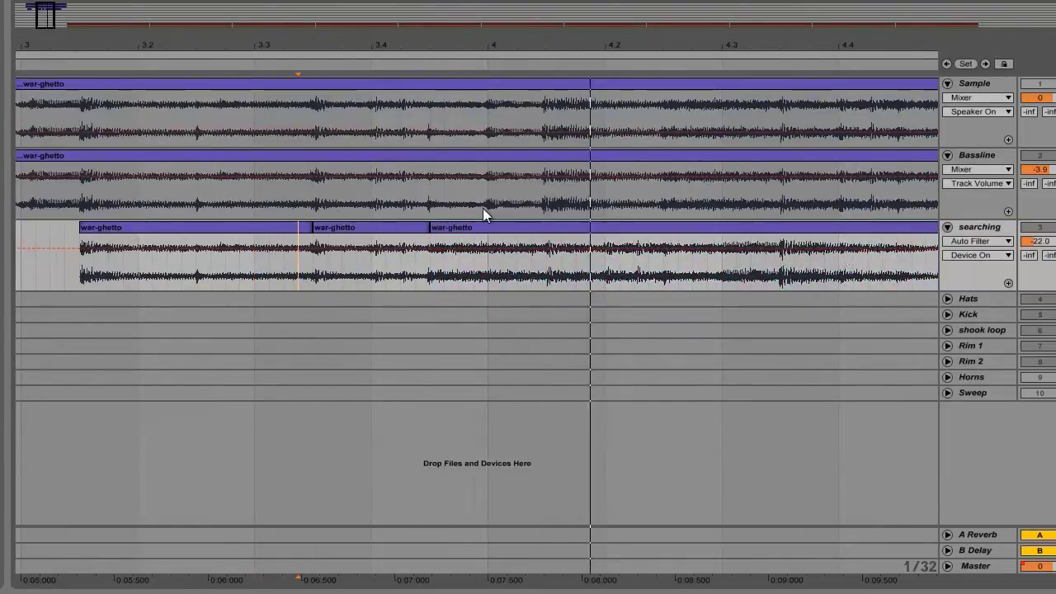
# Trim the end of the last searching clip to 4.4 and play the chop sequence
pyautogui.moveTo(43, 19); pyautogui.dragTo(47, 23)
pyautogui.click(580, 239)
pyautogui.moveTo(652, 229); pyautogui.dragTo(451, 230)
pyautogui.click(274, 263)
pyautogui.press('space')
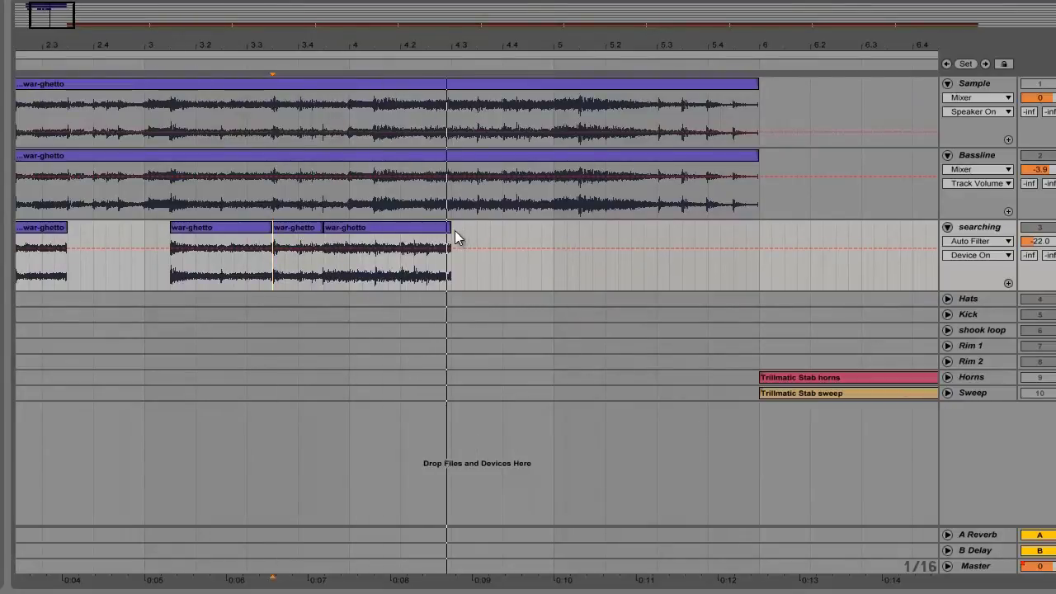
pyautogui.moveTo(455, 238); pyautogui.dragTo(502, 238)
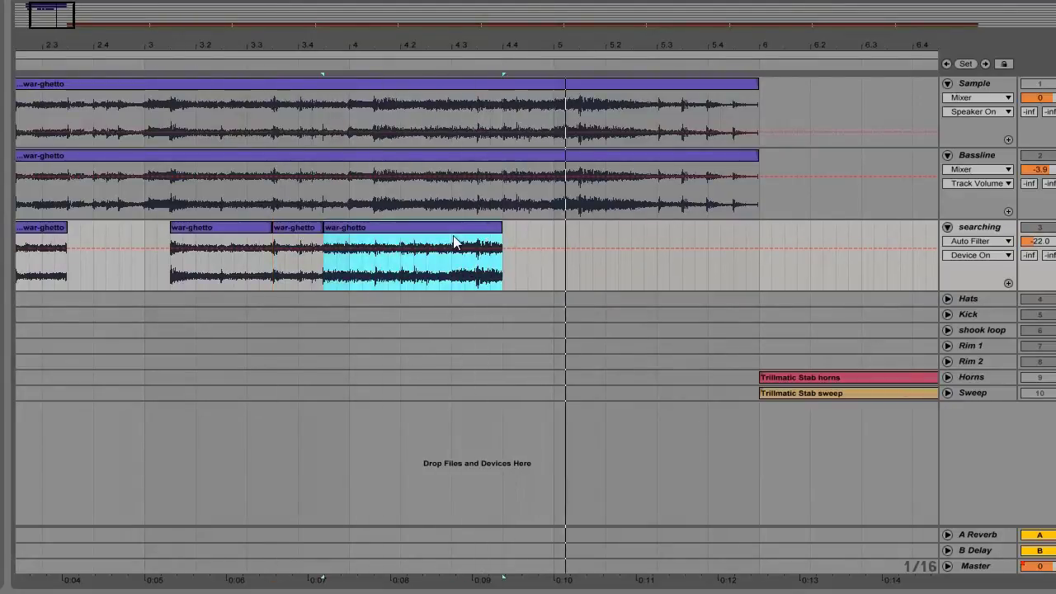
pyautogui.click(328, 270)
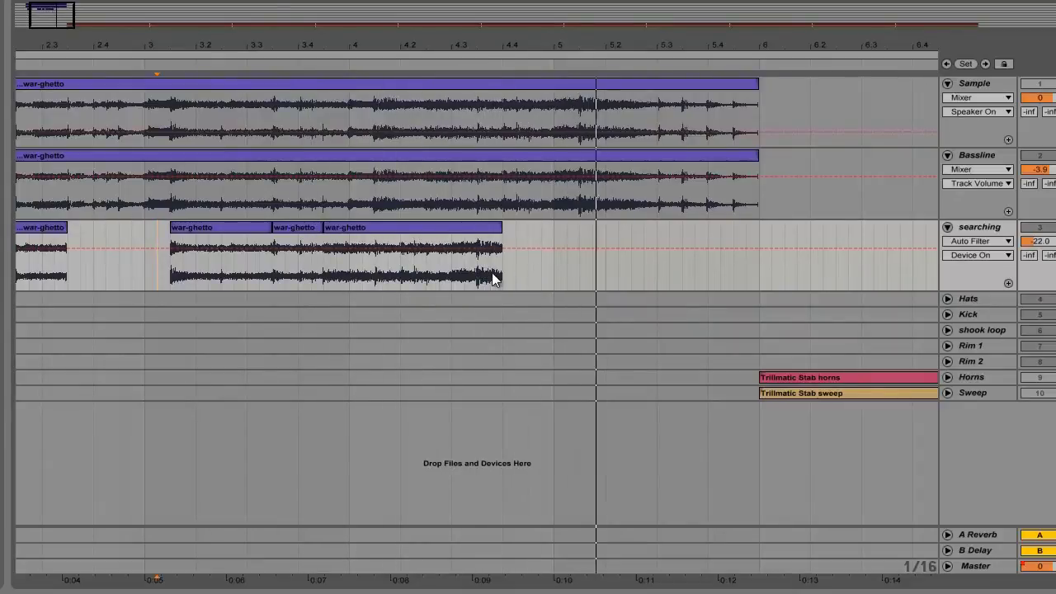
# Audition and copy the last chop on the searching track, and paste a duplicate at 4.4.4
pyautogui.click(360, 230)
pyautogui.press('space')
pyautogui.rightClick(359, 226)
pyautogui.click(382, 246)
pyautogui.click(330, 267)
pyautogui.press('space')
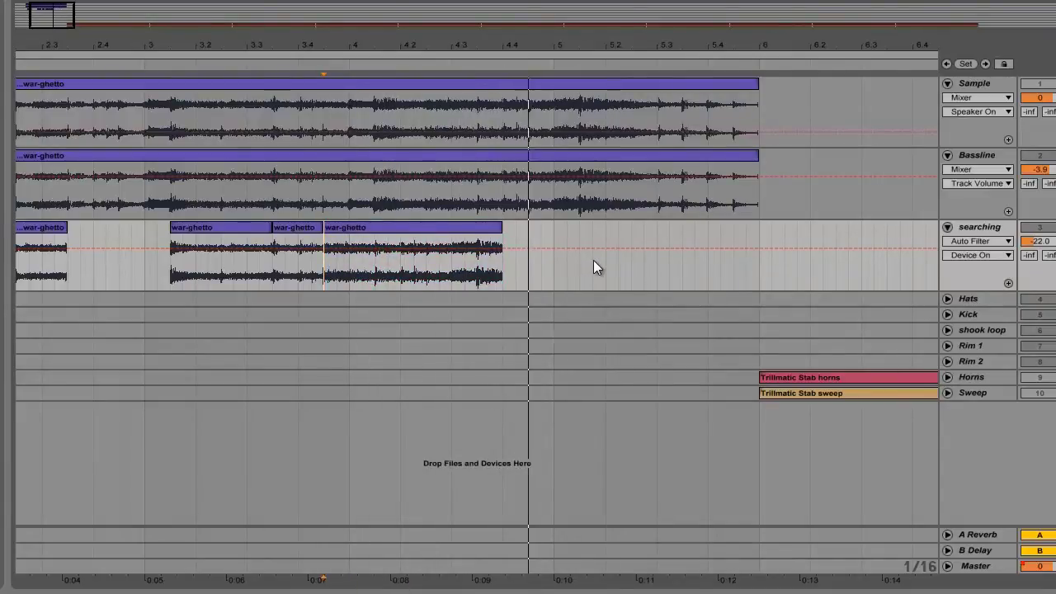
pyautogui.press('space')
pyautogui.click(534, 263)
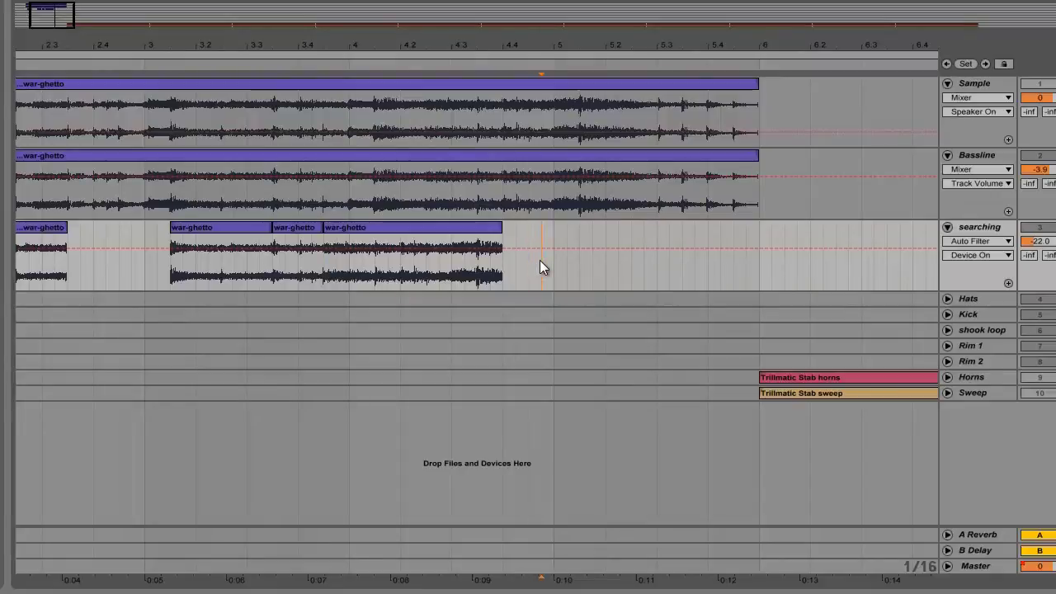
pyautogui.hotkey('ctrl', 'v')
# Move the pasted searching chop earlier to 4.4.3 and play across the gap before it
pyautogui.click(465, 275)
pyautogui.press('space')
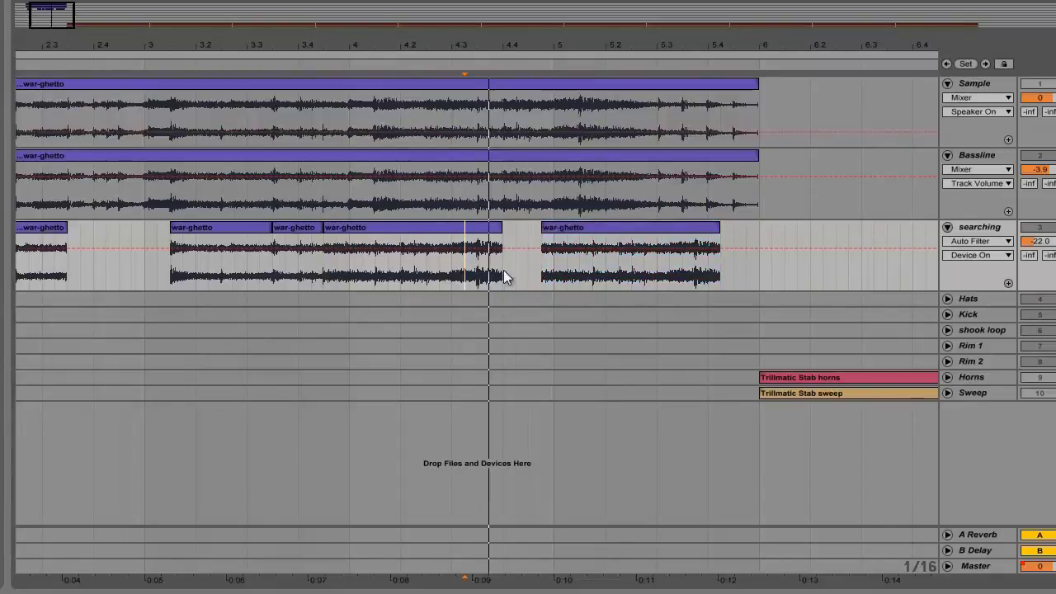
pyautogui.press('space')
pyautogui.moveTo(565, 229); pyautogui.dragTo(551, 229)
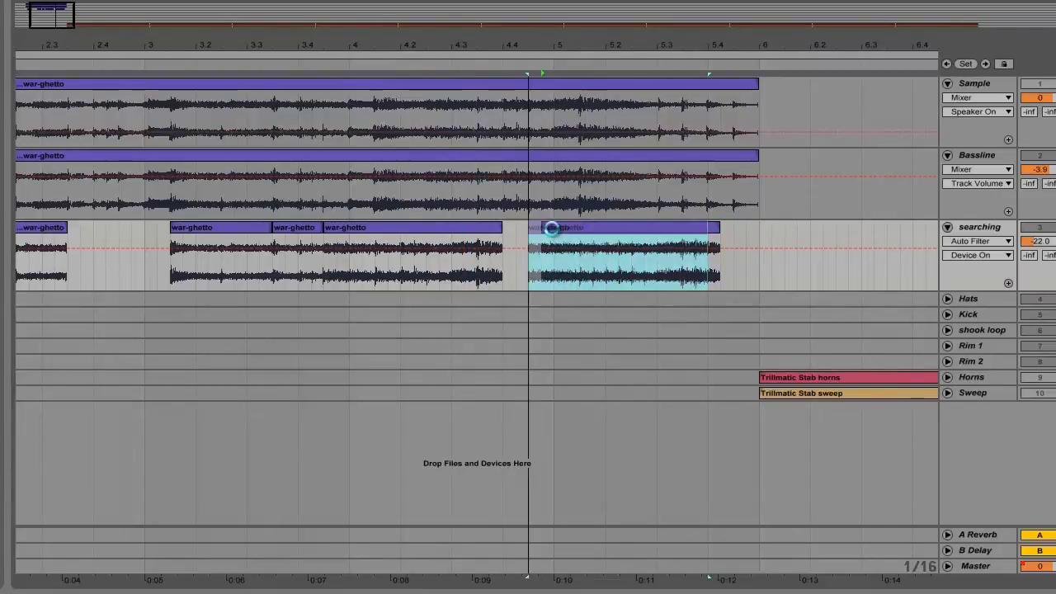
pyautogui.click(466, 262)
pyautogui.press('space')
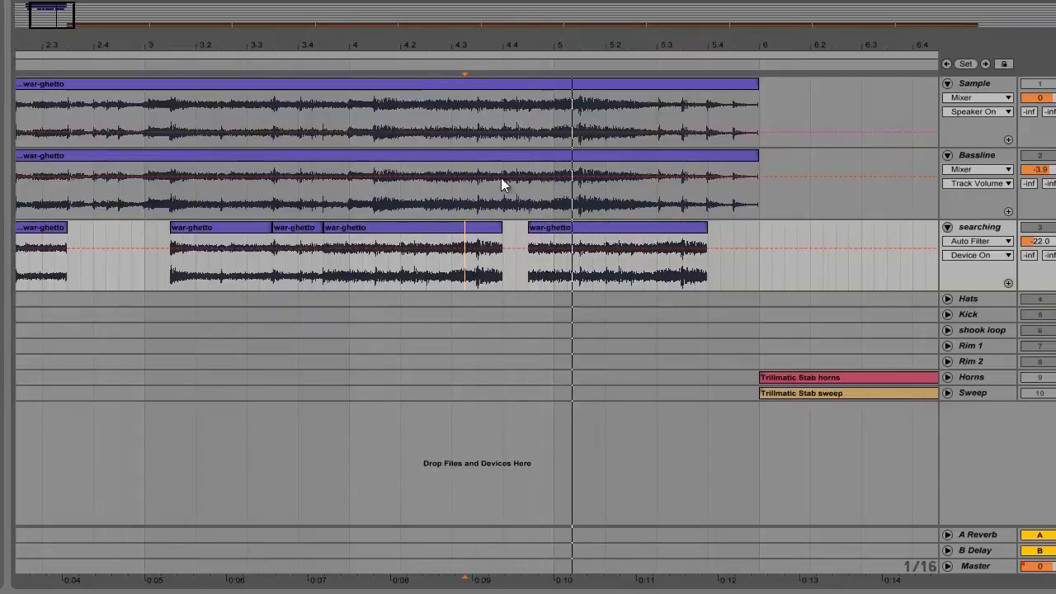
# Extend the end of the last searching chop to bar 6 and play the arrangement from bar 2
pyautogui.moveTo(707, 239); pyautogui.dragTo(759, 239)
pyautogui.moveTo(71, 12); pyautogui.dragTo(122, 11)
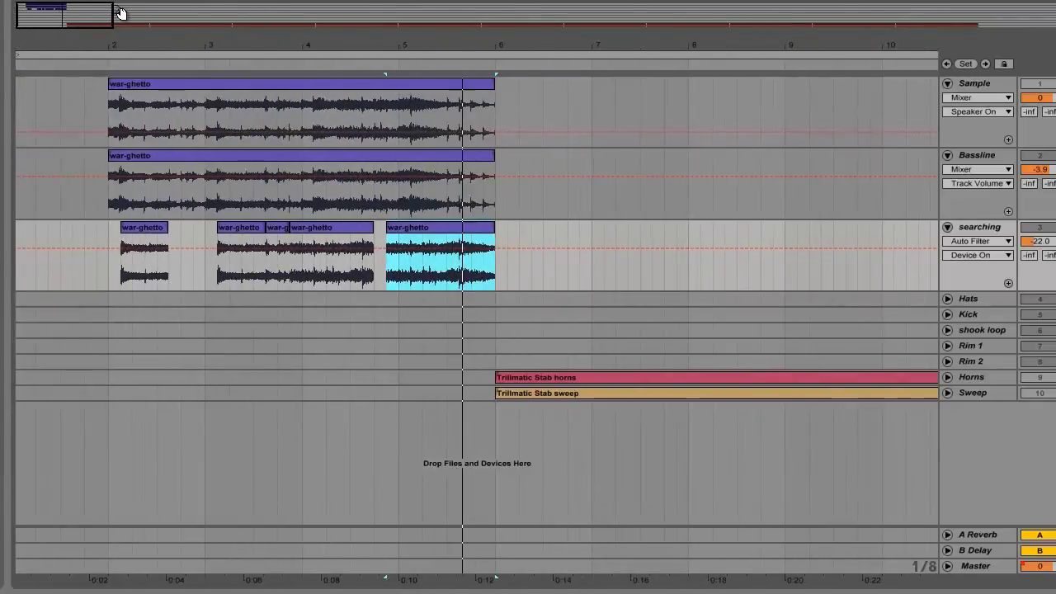
pyautogui.click(104, 234)
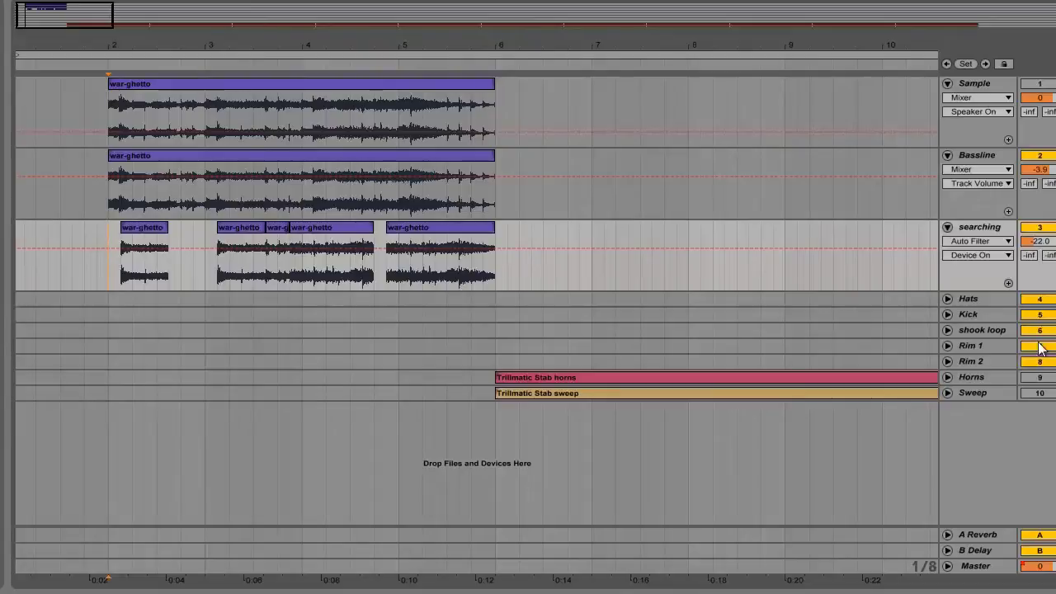
pyautogui.press('space')
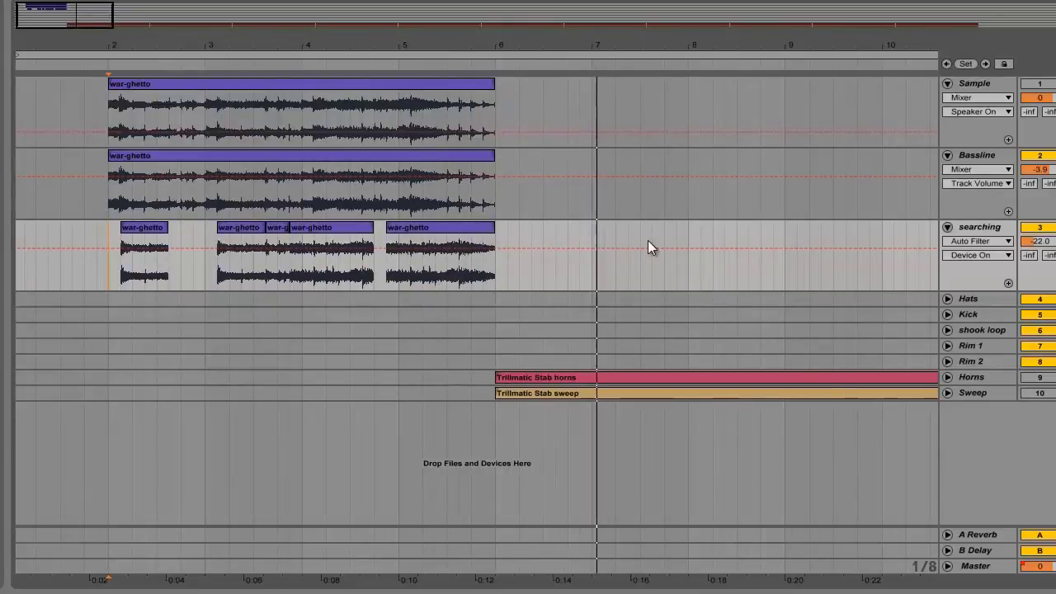
pyautogui.press('space')
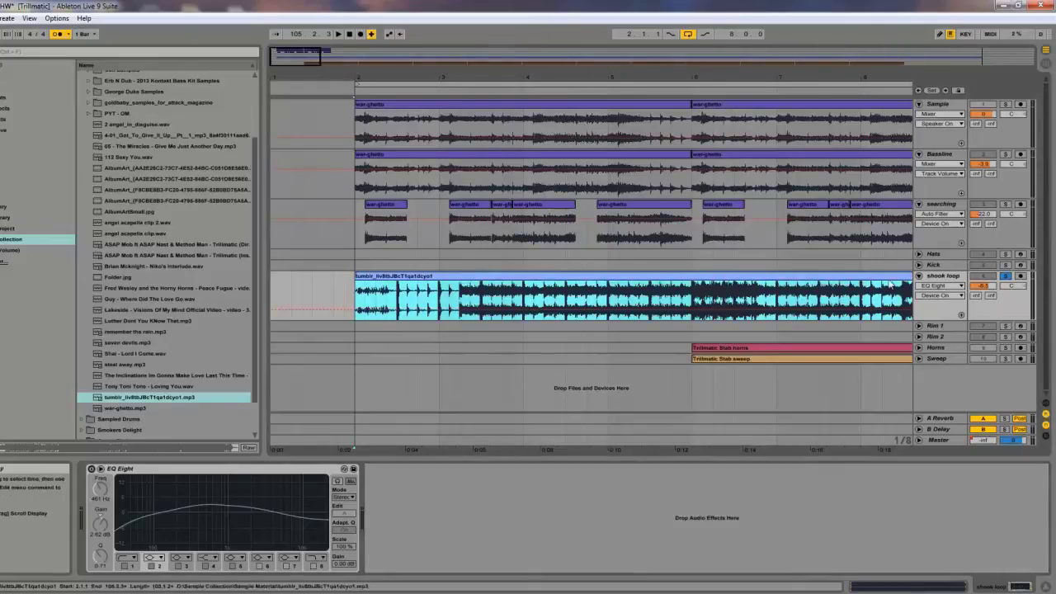
# Enable the EQ Eight on the shook loop track and audition its sample from 2.1.1
pyautogui.click(91, 469)
pyautogui.press('space')
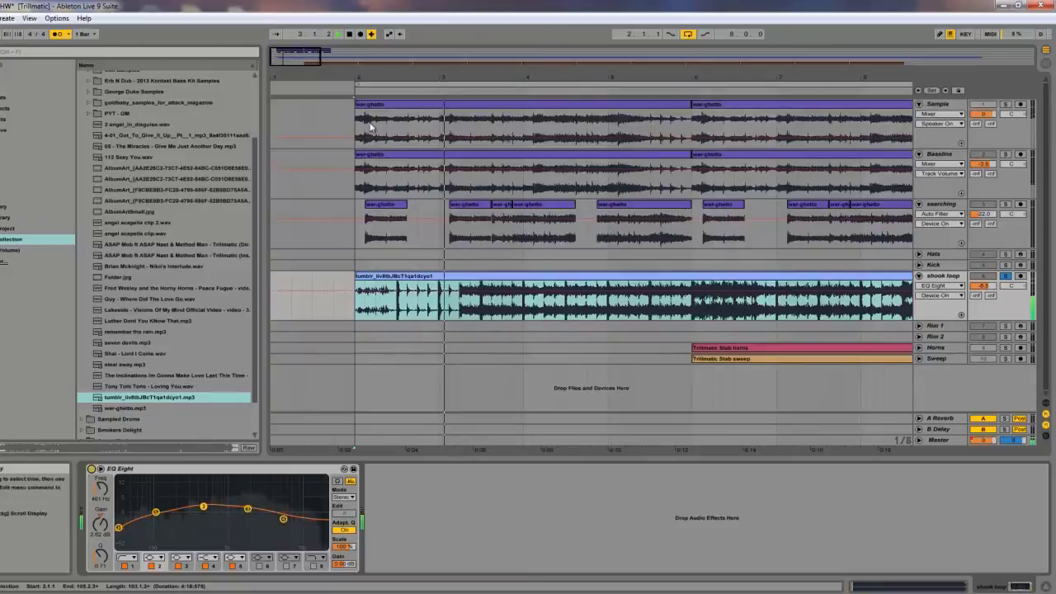
pyautogui.moveTo(311, 60); pyautogui.dragTo(314, 54)
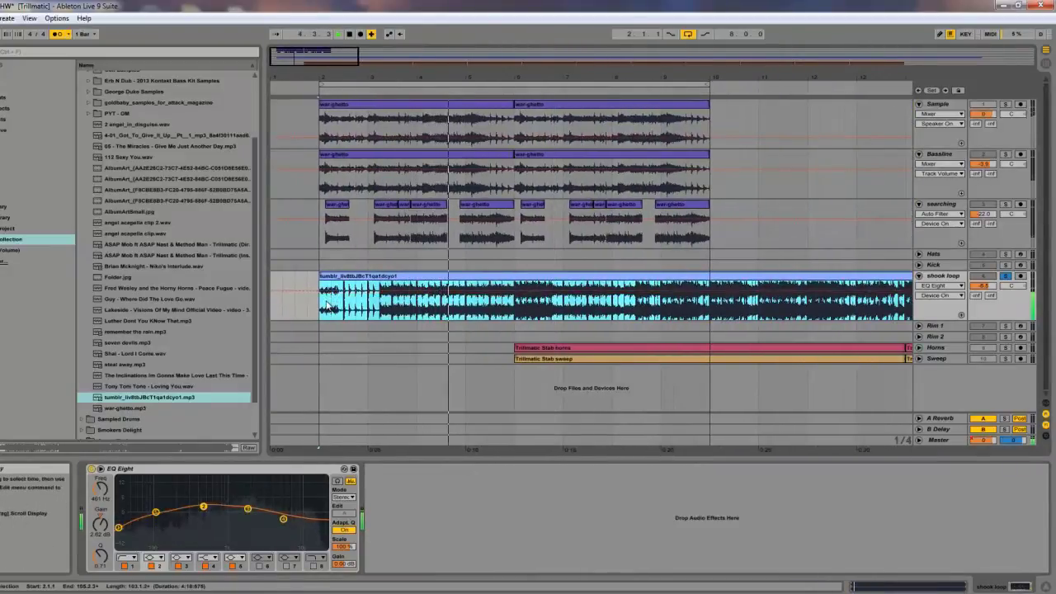
pyautogui.click(323, 307)
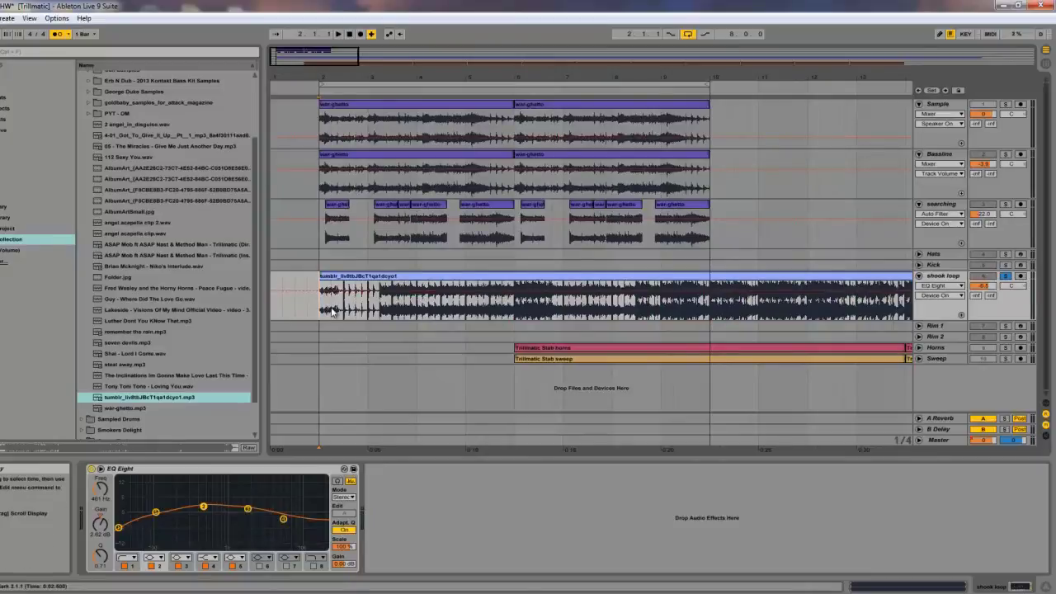
pyautogui.press('space')
# Split the shook loop clip at 3.2.1 and delete everything after the split
pyautogui.moveTo(318, 80); pyautogui.dragTo(348, 80)
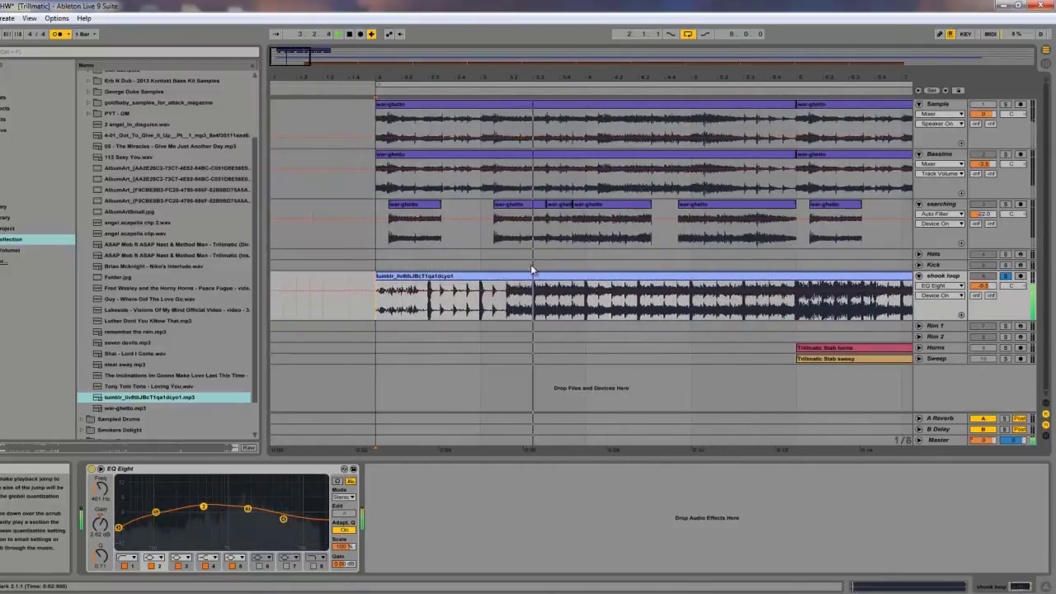
pyautogui.press('space')
pyautogui.click(505, 303)
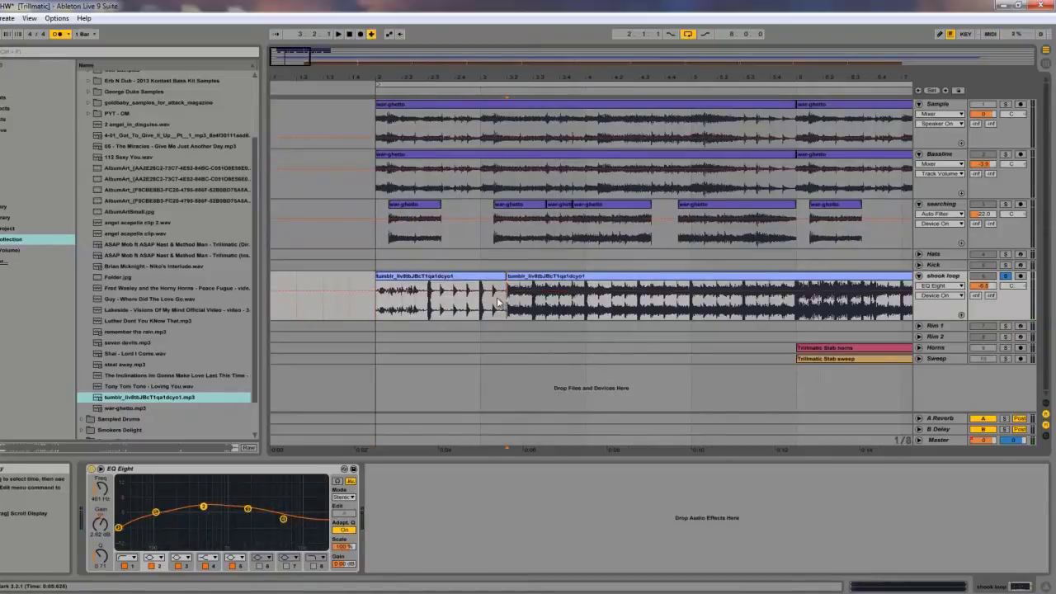
pyautogui.click(543, 276)
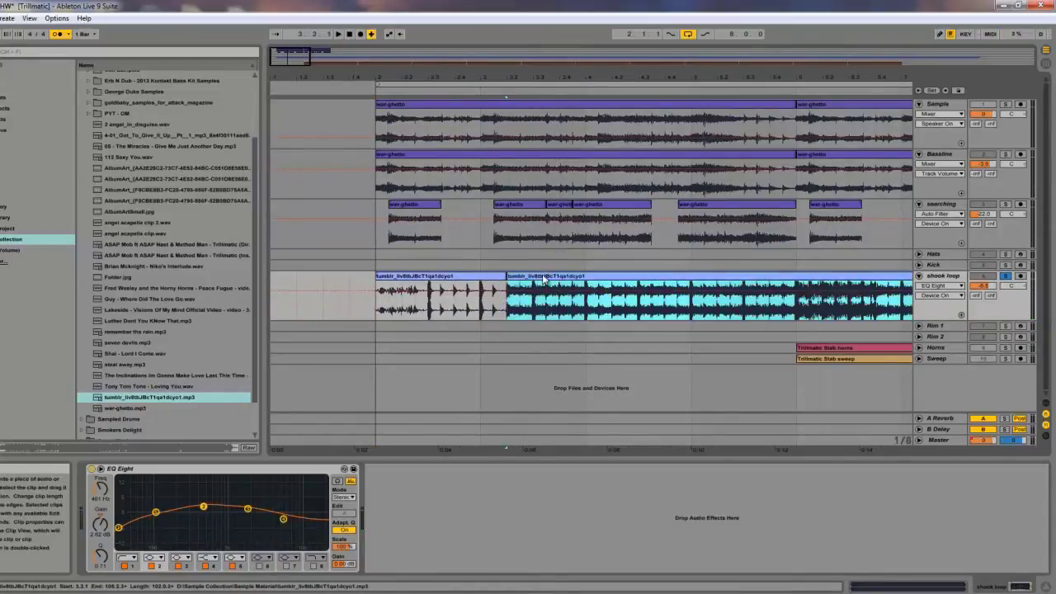
pyautogui.press('Delete')
# Trim the shook loop clip to start just before 2.3 and end just before 3.2, auditioning the result
pyautogui.moveTo(297, 57); pyautogui.dragTo(290, 66)
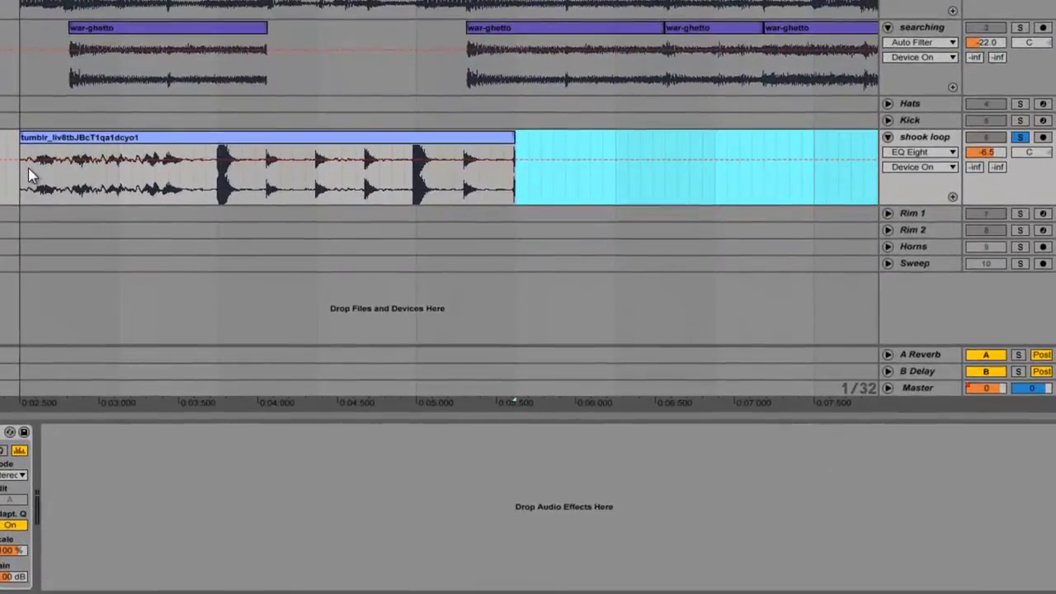
pyautogui.click(352, 304)
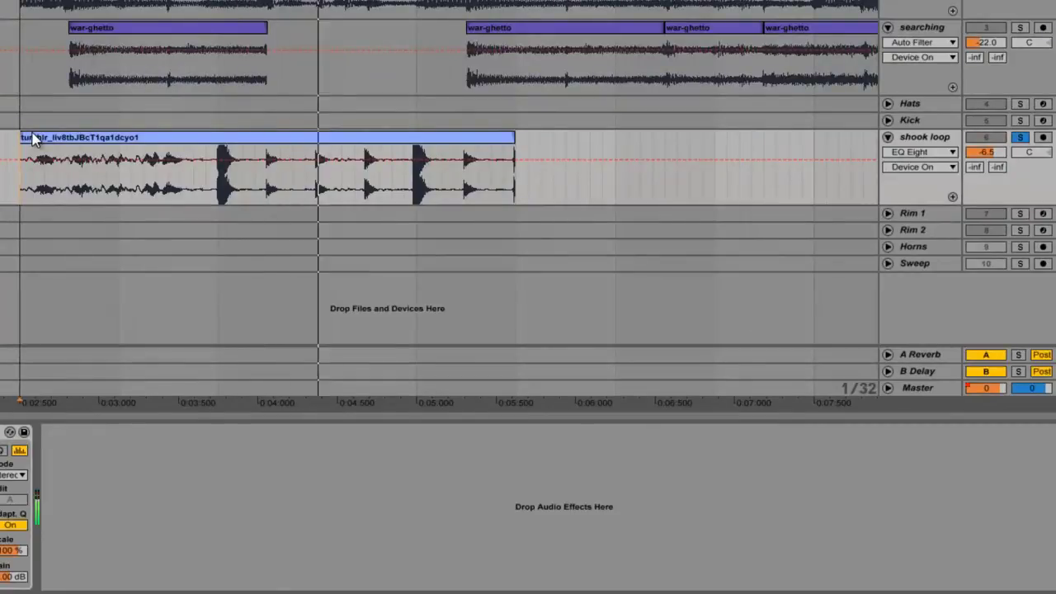
pyautogui.moveTo(24, 137); pyautogui.dragTo(206, 120)
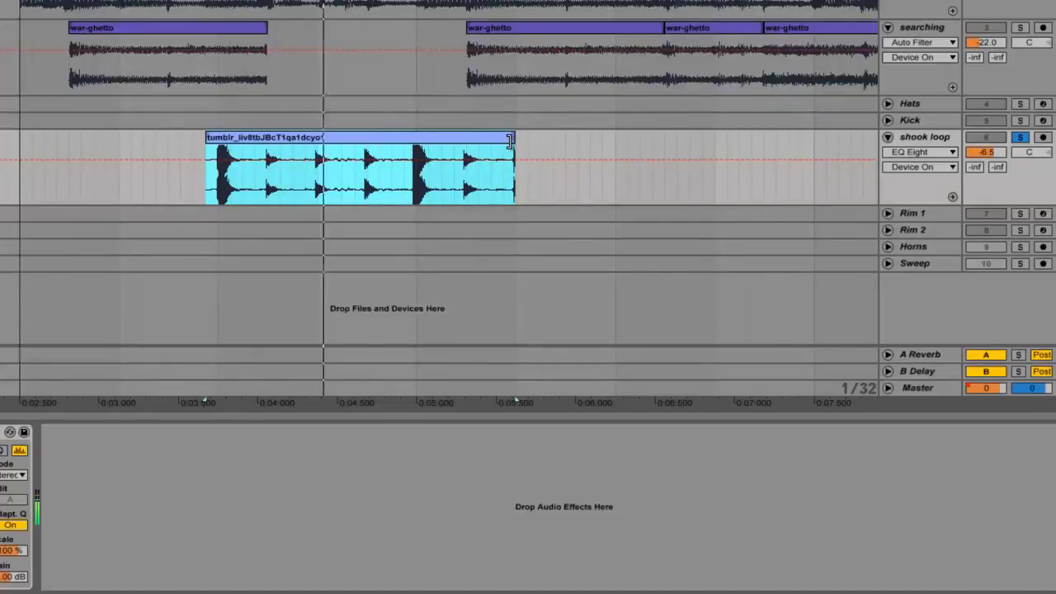
pyautogui.moveTo(509, 140)
pyautogui.mouseDown()
pyautogui.moveTo(580, 140)
pyautogui.moveTo(500, 145)
pyautogui.mouseUp()
pyautogui.press('space')
pyautogui.press('space')
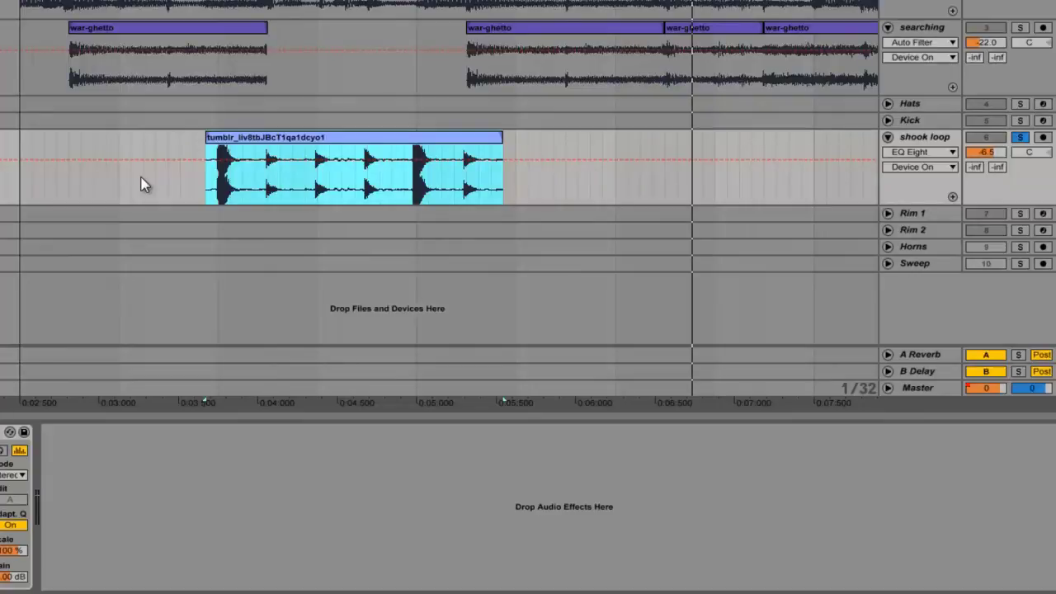
# Shorten the end of the shook loop clip to just before 3.1 and move the clip earlier, starting just before 2.2
pyautogui.moveTo(501, 137); pyautogui.dragTo(381, 142)
pyautogui.press('space')
pyautogui.moveTo(381, 142); pyautogui.dragTo(405, 132)
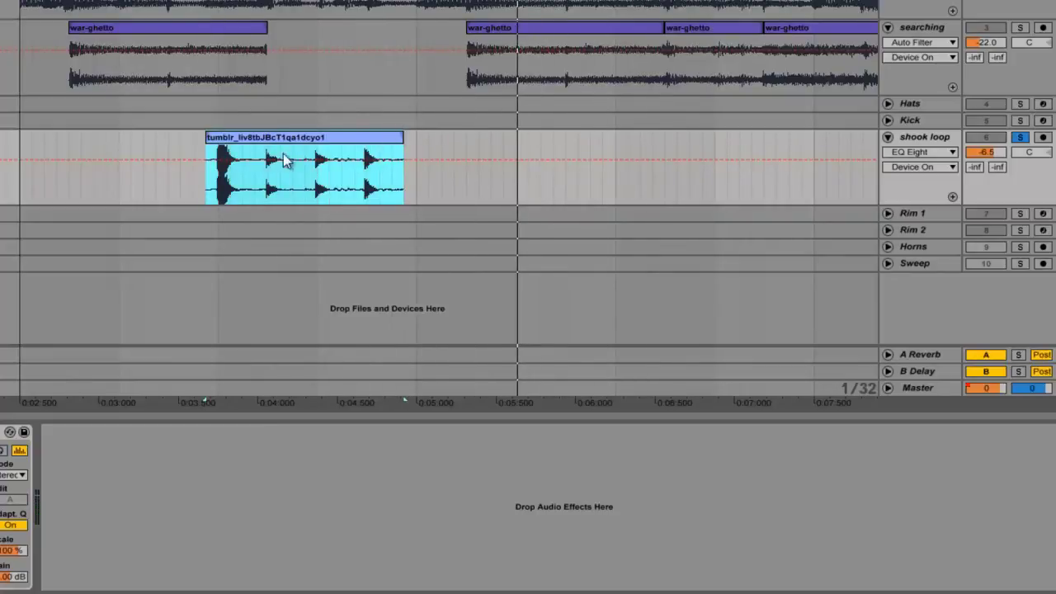
pyautogui.click(202, 179)
pyautogui.moveTo(382, 139); pyautogui.dragTo(283, 140)
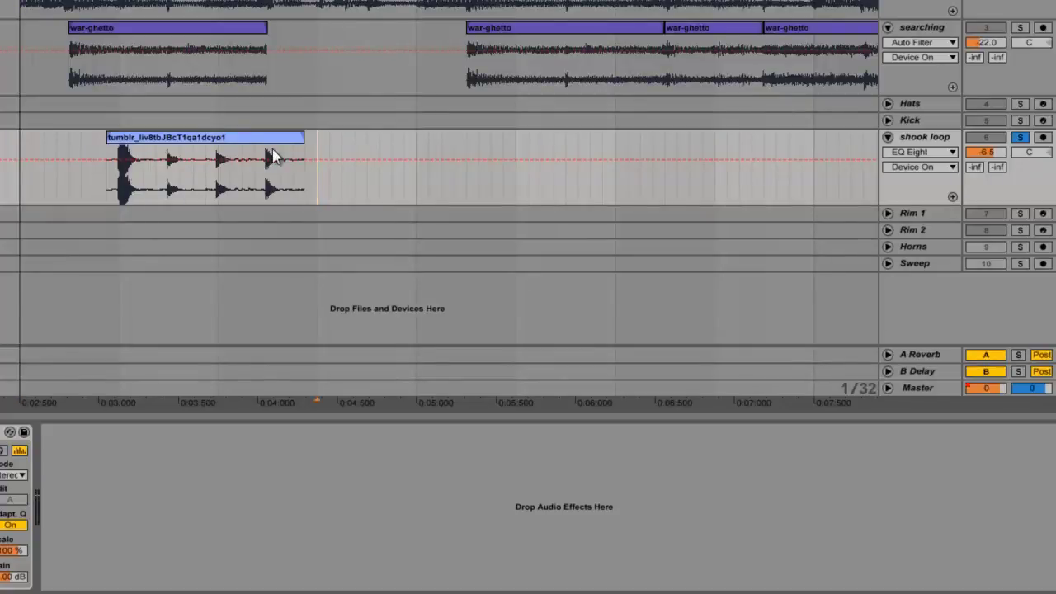
# Copy the trimmed shook loop clip, paste a duplicate at 2.4, and play both from near bar 2
pyautogui.click(246, 140)
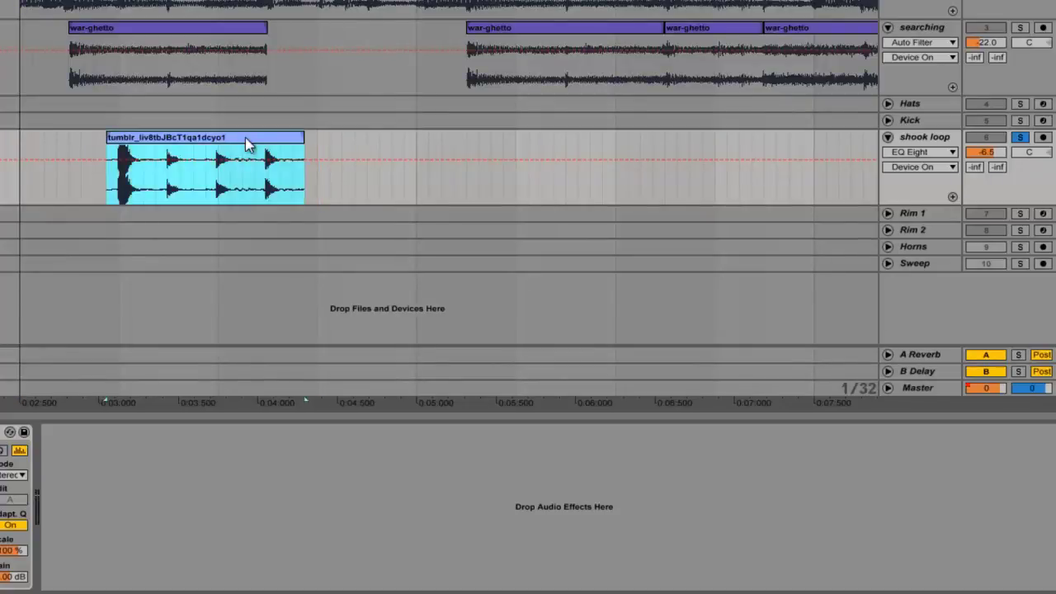
pyautogui.click(313, 182)
pyautogui.hotkey('ctrl', 'v')
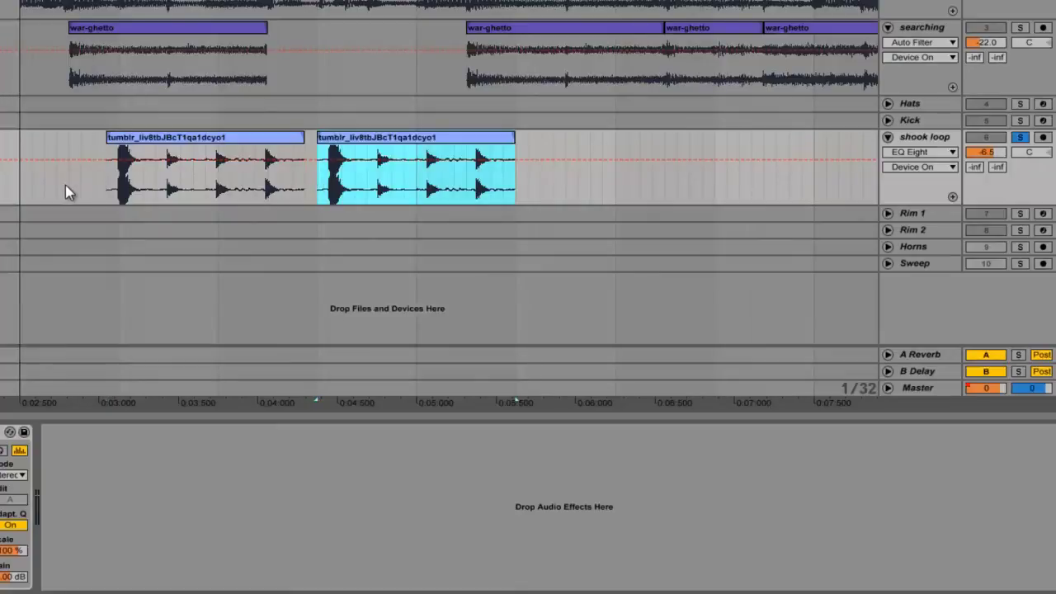
pyautogui.click(33, 188)
pyautogui.press('space')
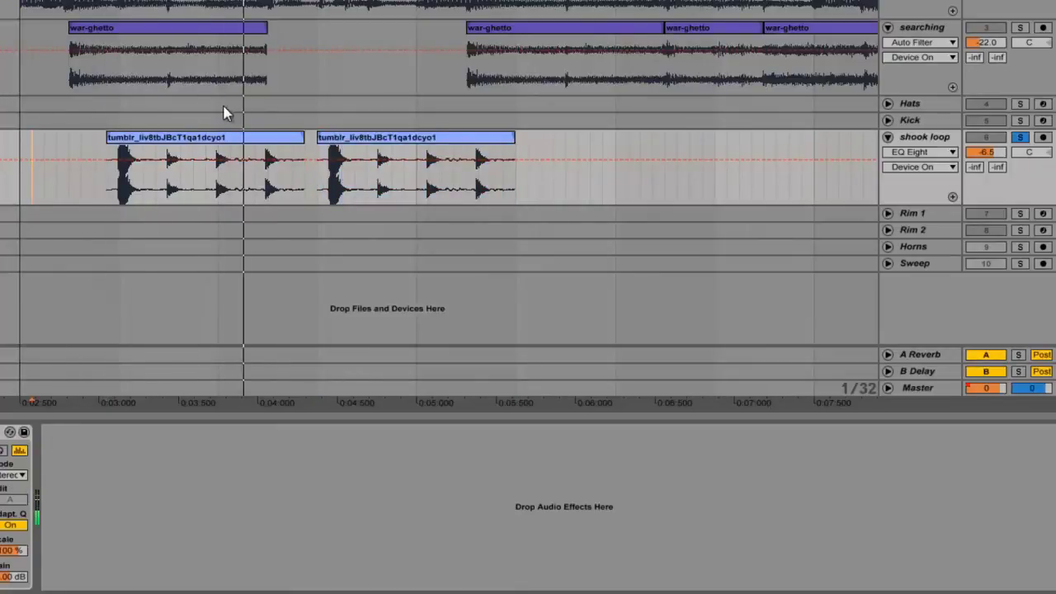
pyautogui.press('space')
# Move the duplicate drum clip earlier so it directly follows the first one, and play the pair from 2.1
pyautogui.moveTo(226, 1); pyautogui.dragTo(226, 74)
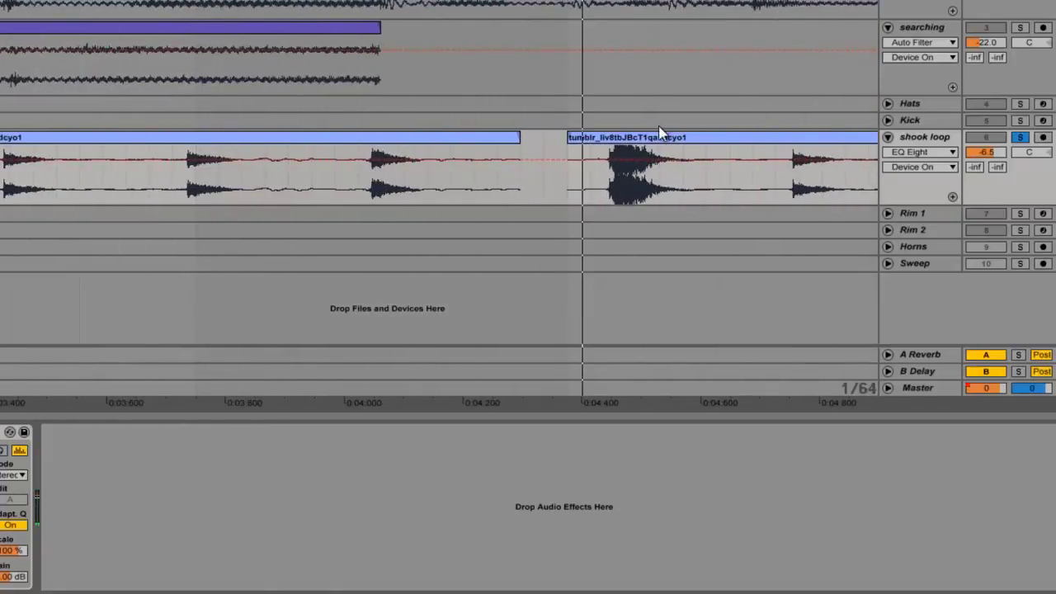
pyautogui.moveTo(646, 140); pyautogui.dragTo(586, 146)
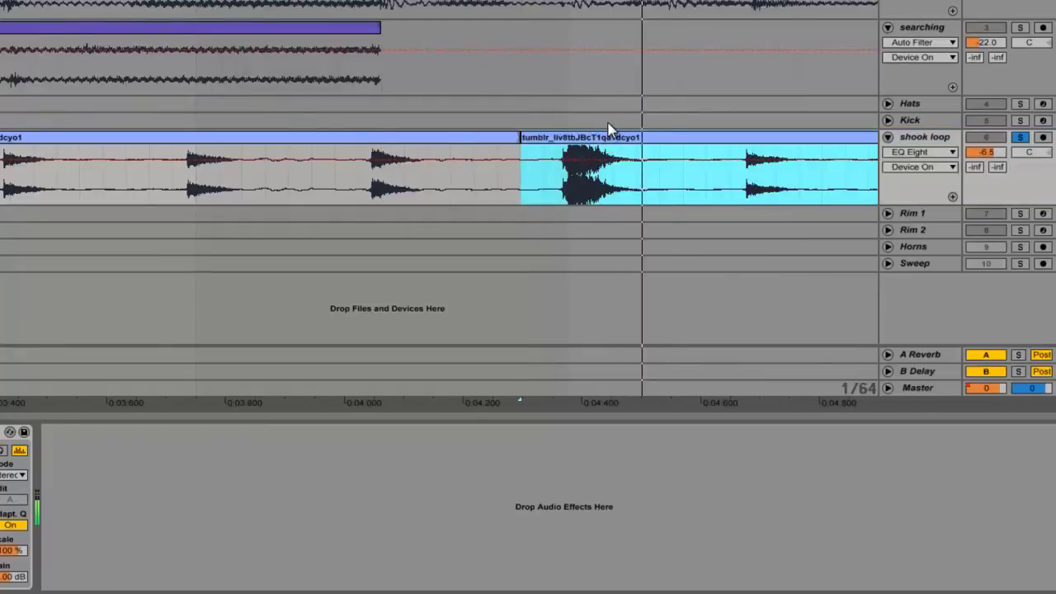
pyautogui.moveTo(520, 401); pyautogui.dragTo(290, 190)
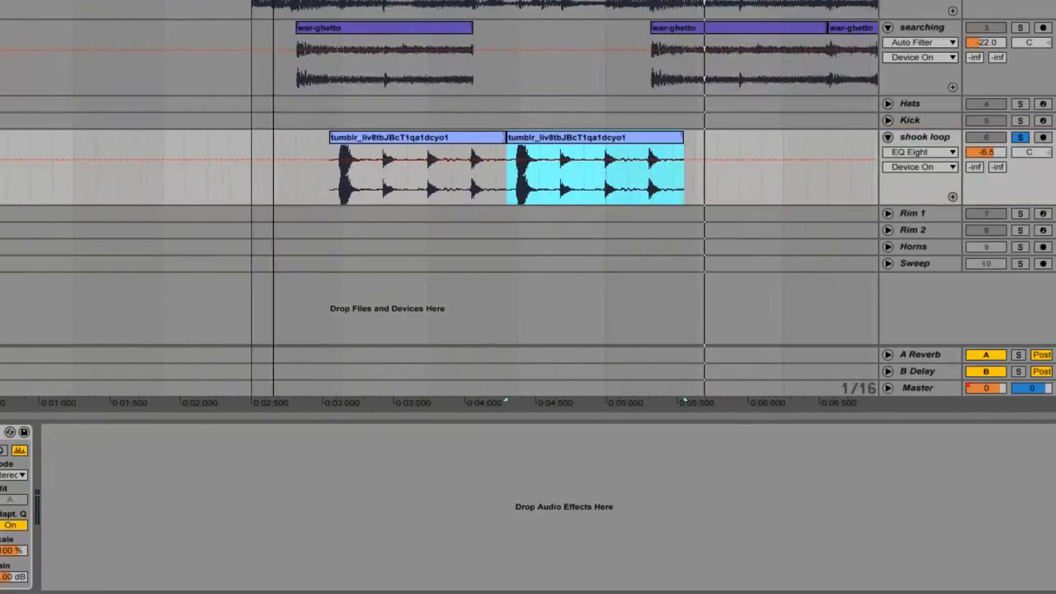
pyautogui.click(257, 193)
pyautogui.press('space')
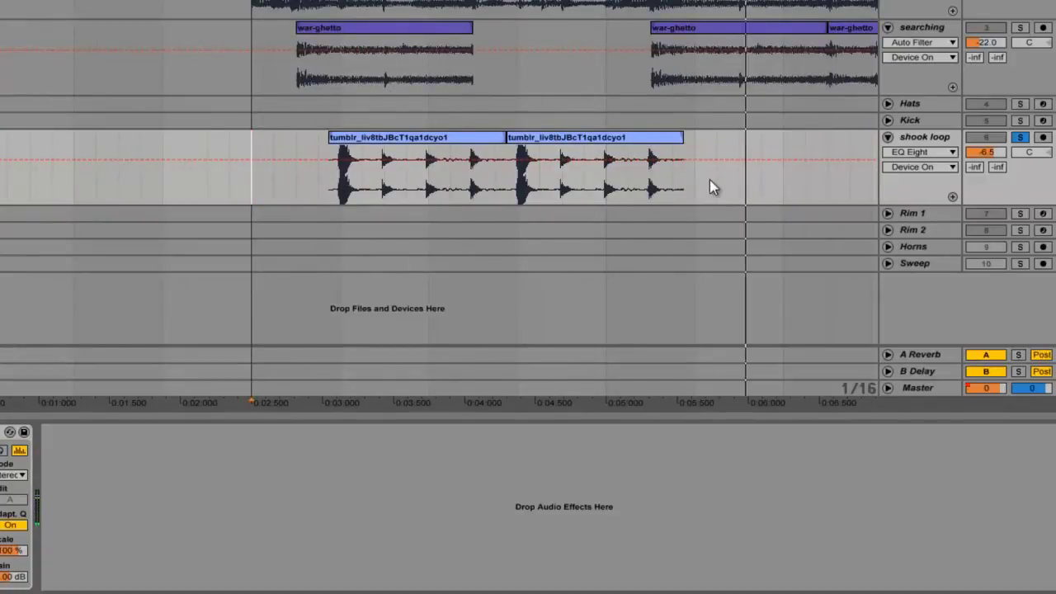
# Paste a third drum clip at 3.2 on the shook loop track and butt it against the second clip's end
pyautogui.moveTo(329, 2); pyautogui.dragTo(0, 63)
pyautogui.press('space')
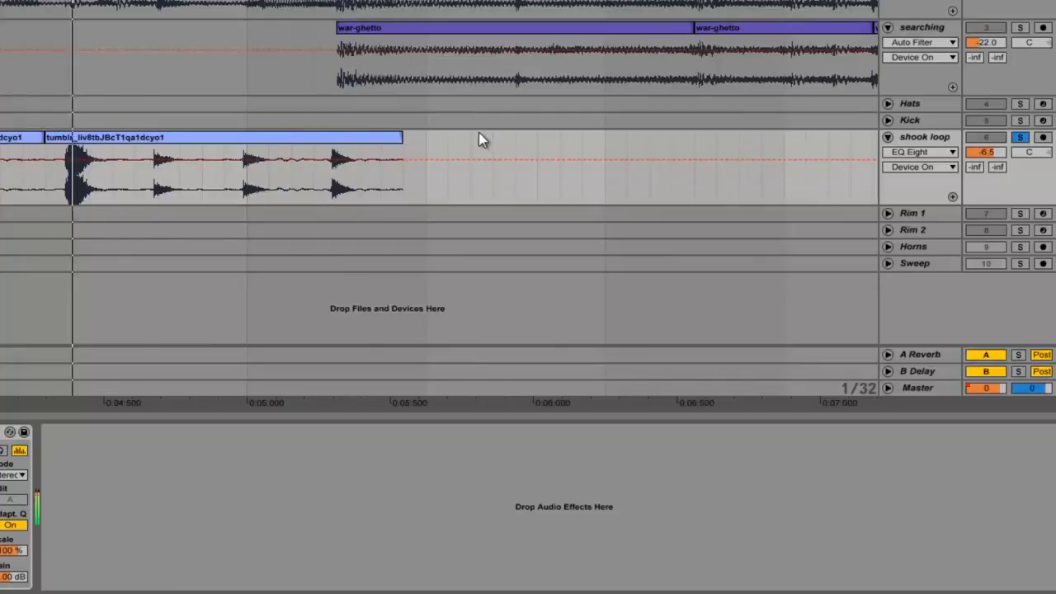
pyautogui.click(427, 185)
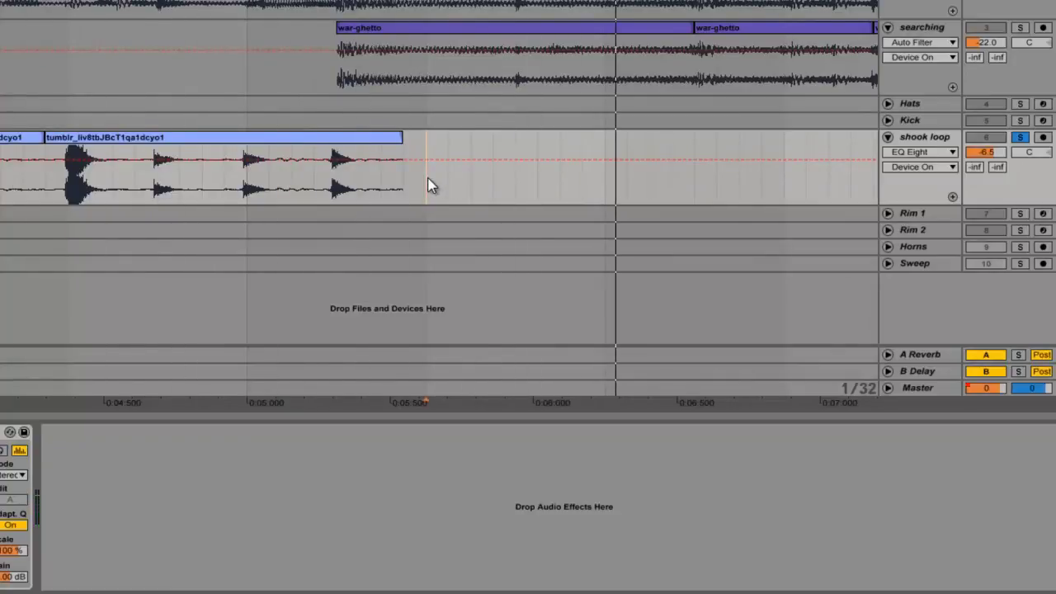
pyautogui.hotkey('ctrl', 'v')
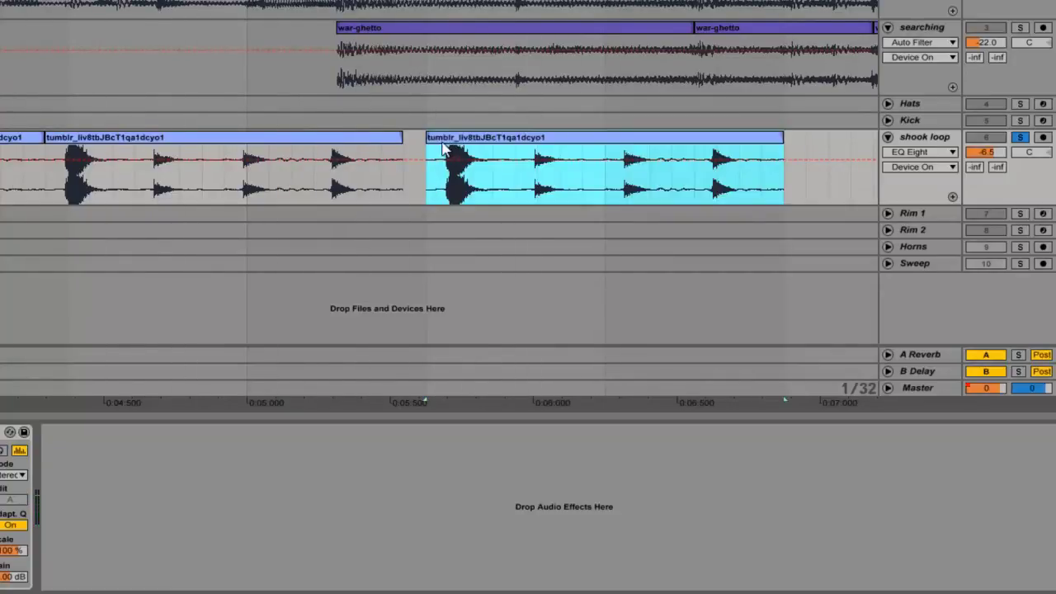
pyautogui.moveTo(460, 148); pyautogui.dragTo(437, 150)
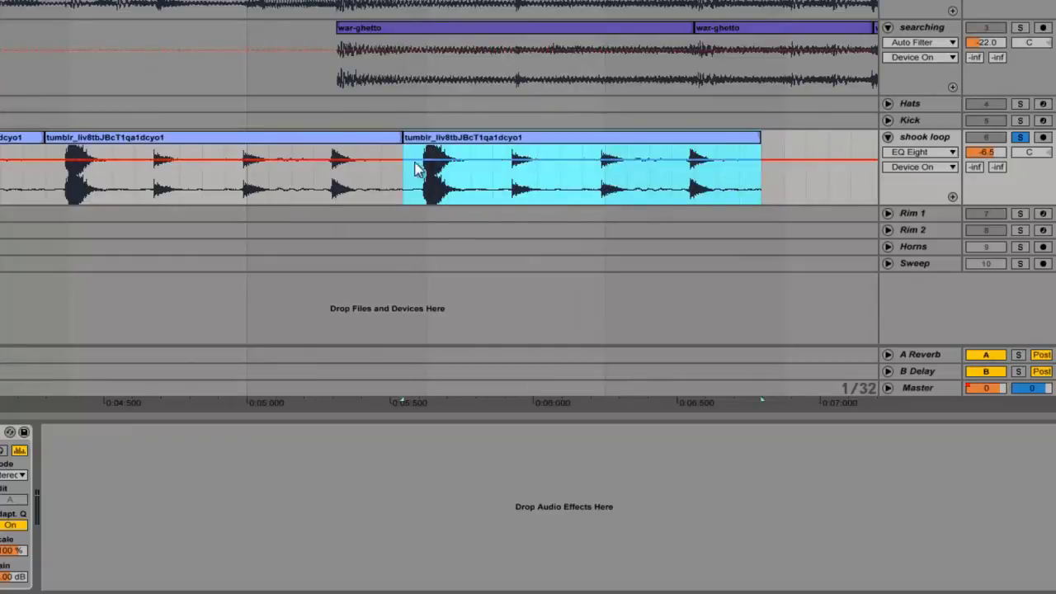
# Paste a fourth drum clip directly after the third on the shook loop track and play across the join
pyautogui.click(382, 179)
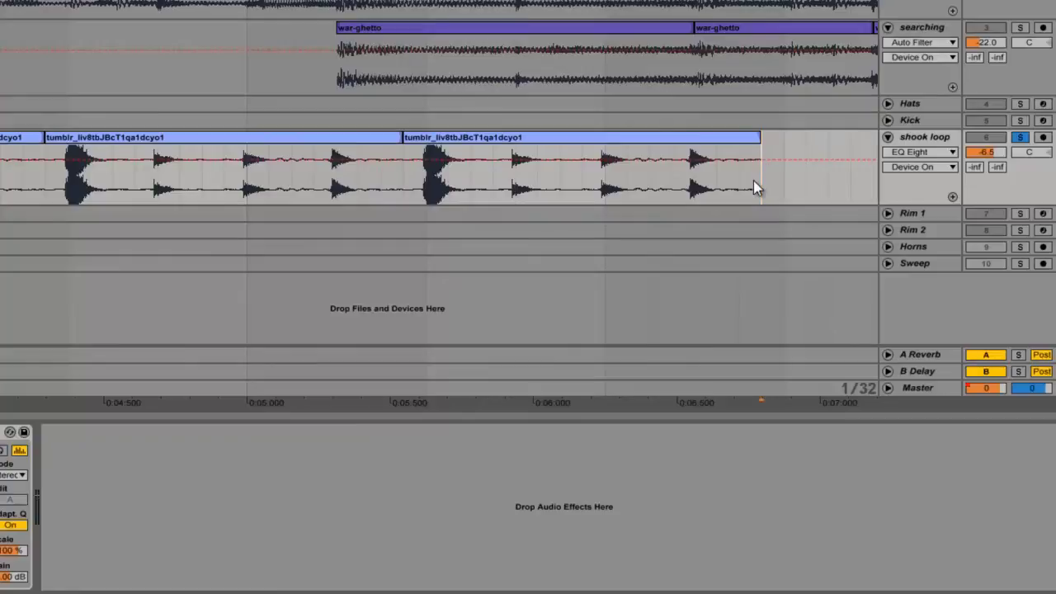
pyautogui.hotkey('ctrl', 'v')
pyautogui.click(593, 187)
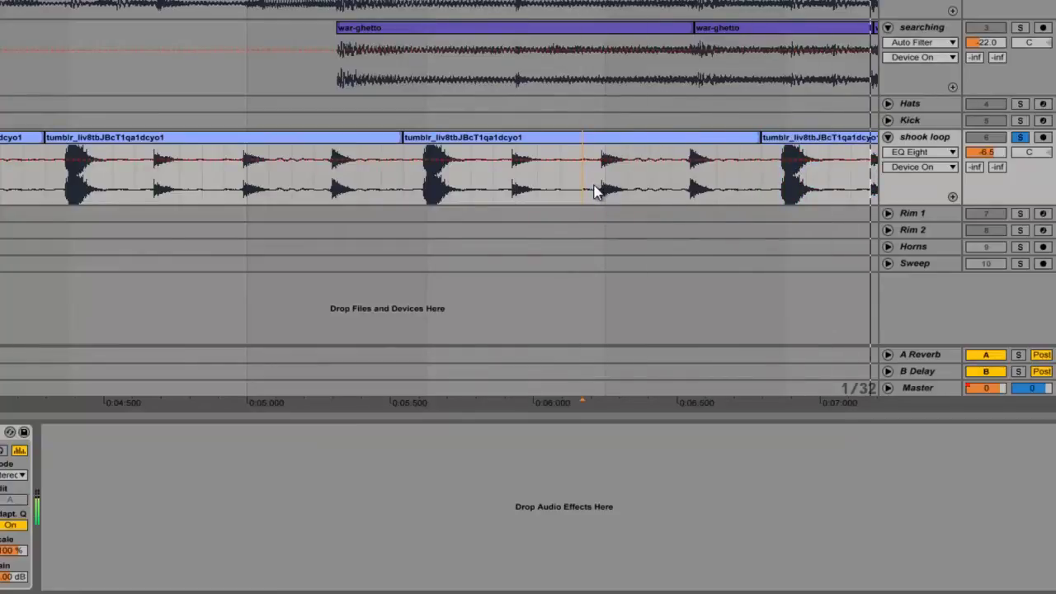
pyautogui.press('-')
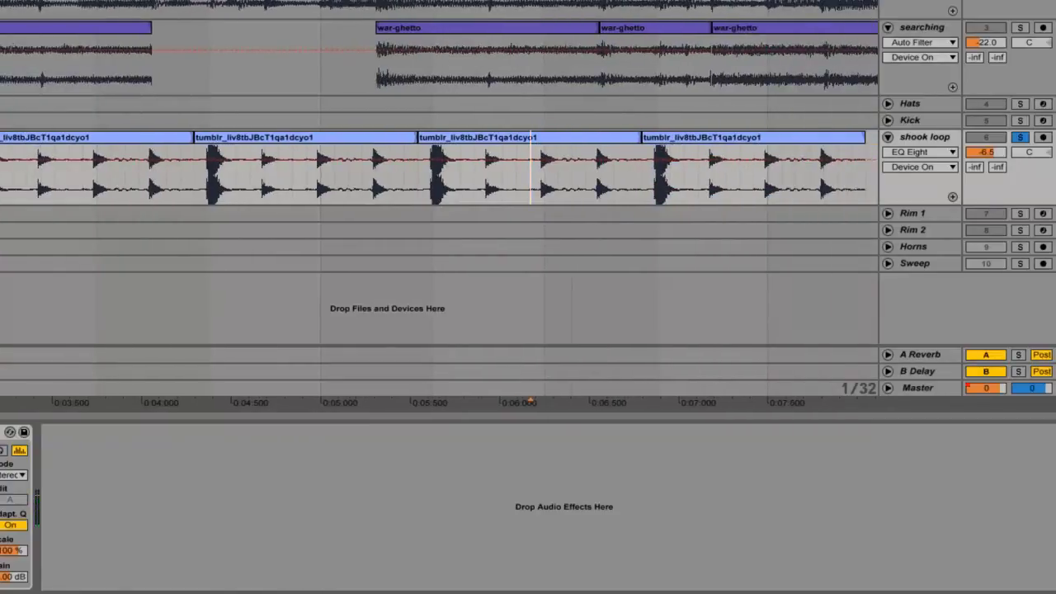
# Take the shook loop track out of solo so that all tracks play together
pyautogui.press('-')
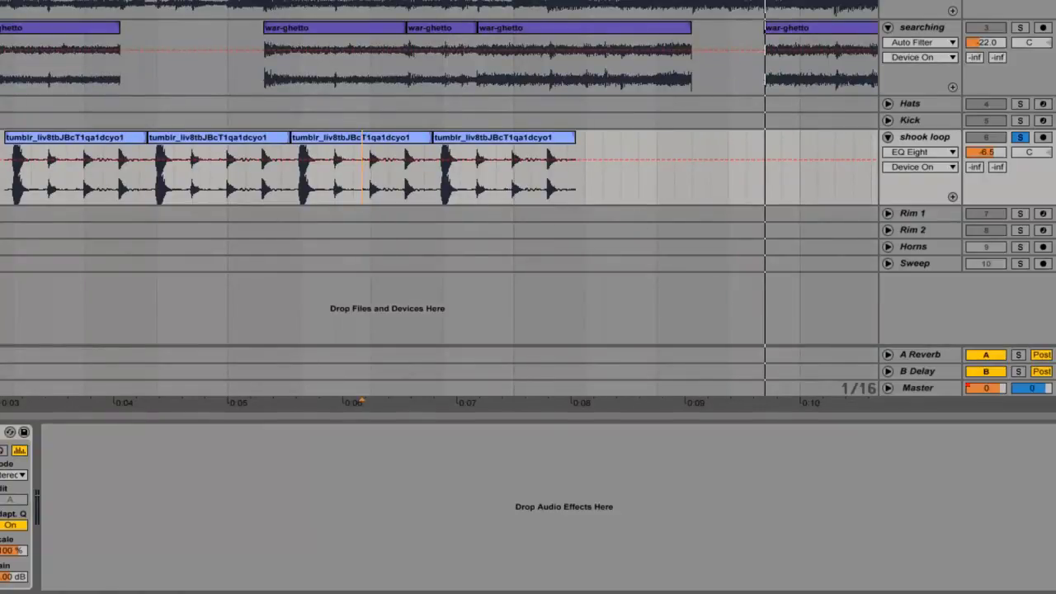
pyautogui.click(1020, 139)
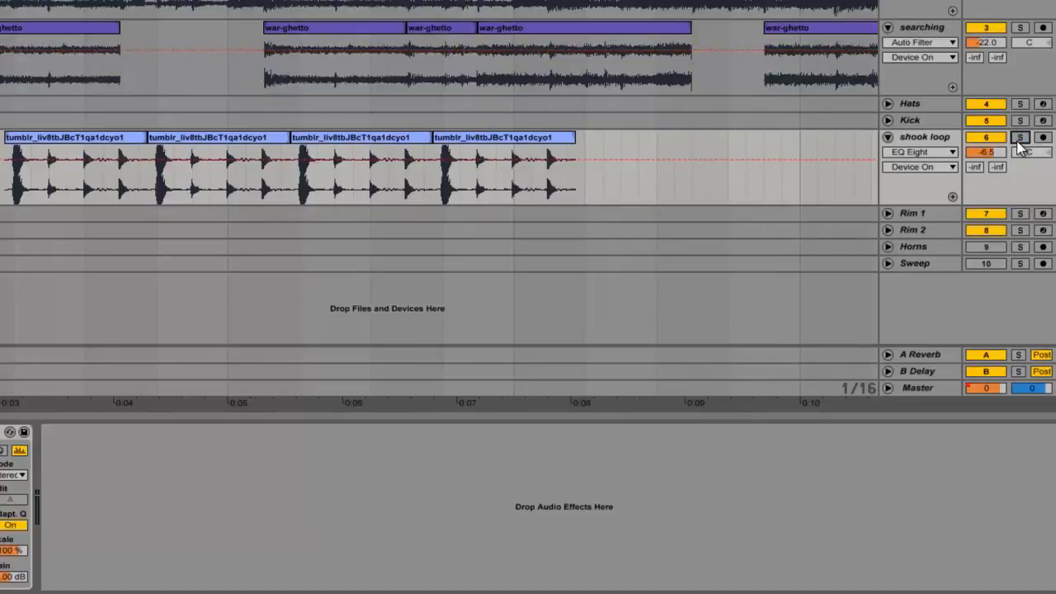
pyautogui.scroll(2, 990, 153)
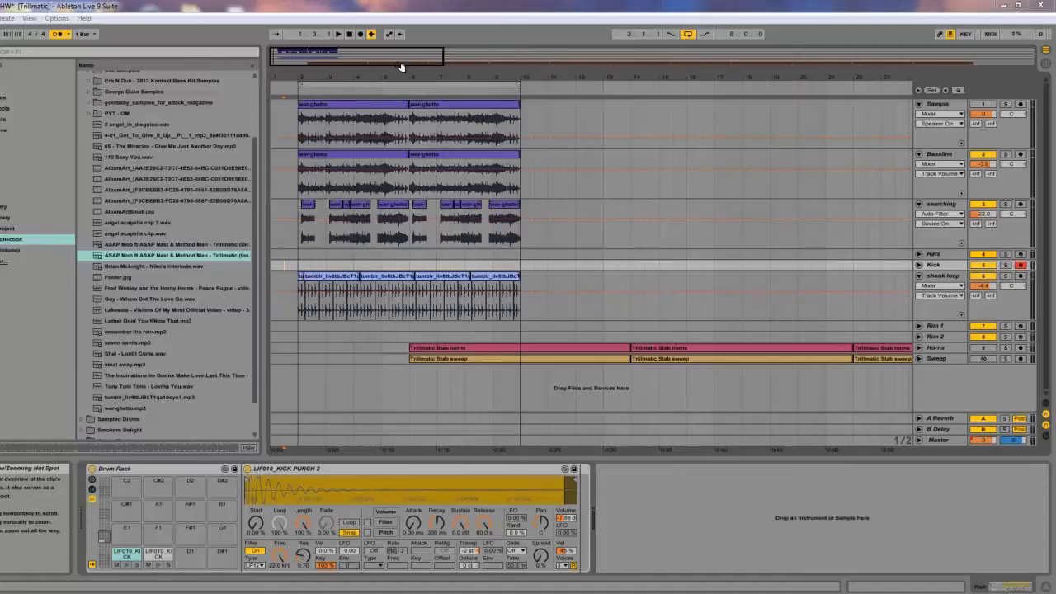
# Unfold the Hats track, and arm the Hats and Kick tracks in turn to audition their drum sounds
pyautogui.click(1021, 255)
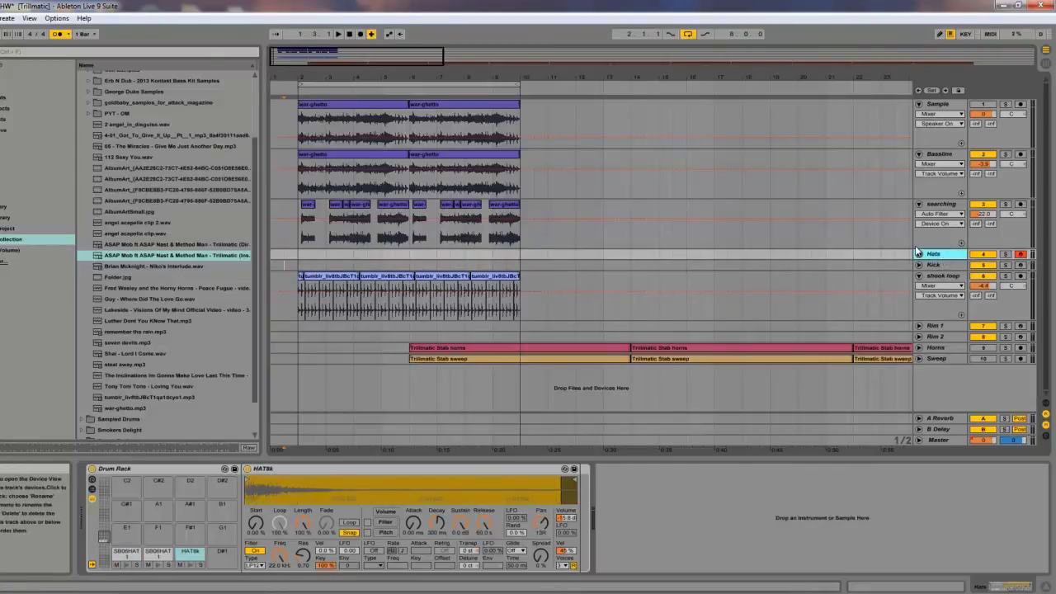
pyautogui.click(918, 254)
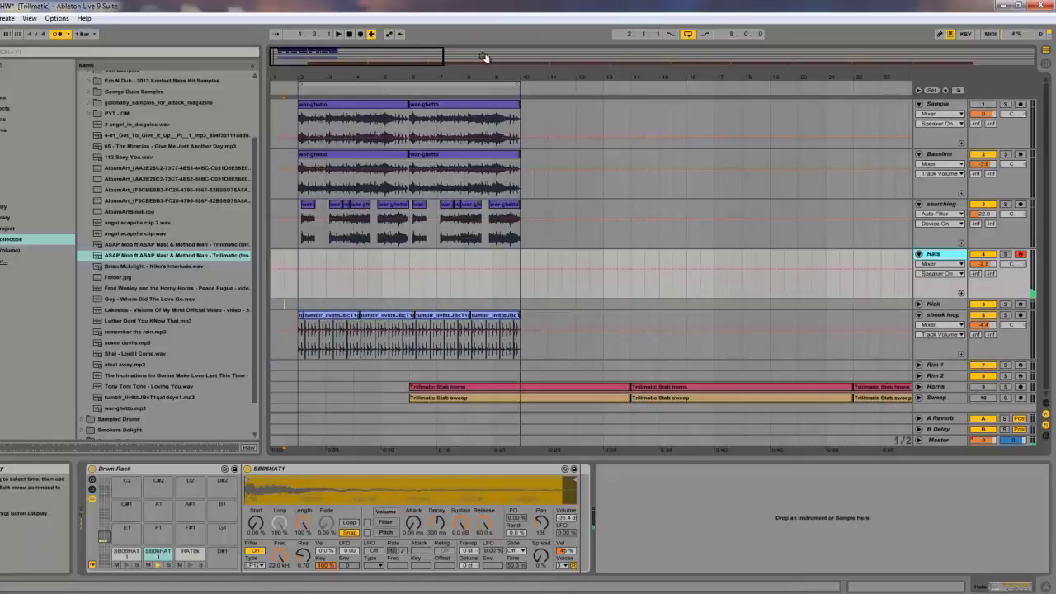
pyautogui.click(901, 305)
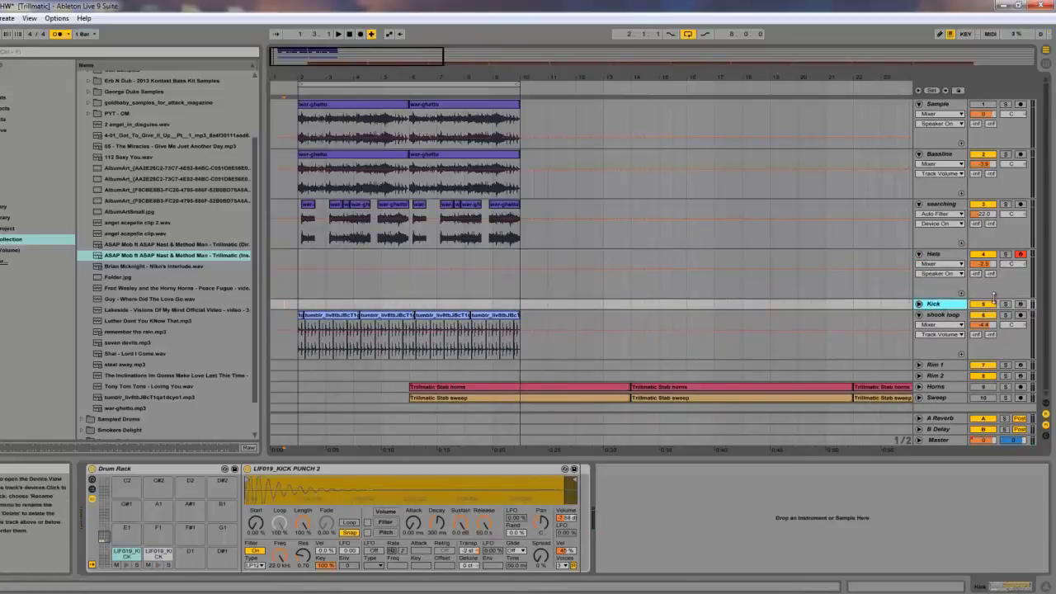
pyautogui.click(1021, 306)
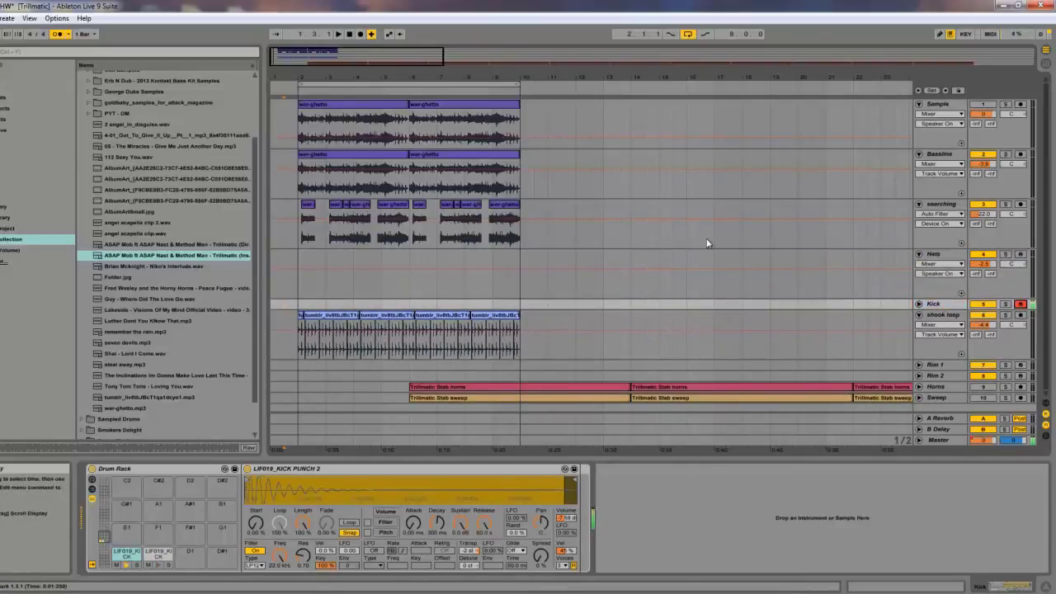
# Arm the Rim 1 and Rim 2 tracks in turn and audition their snare samples
pyautogui.click(1021, 364)
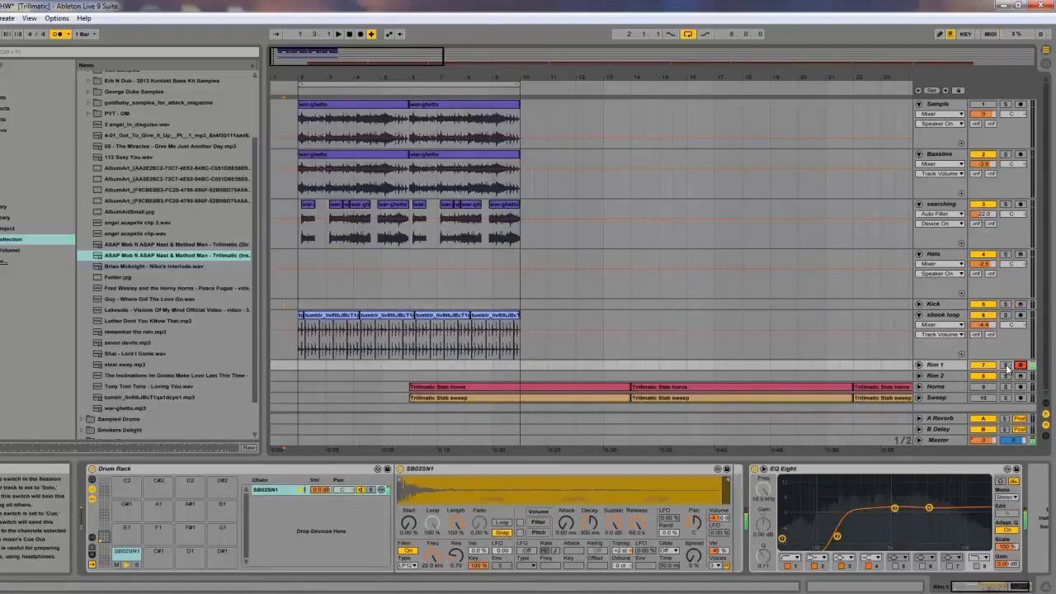
pyautogui.click(1020, 376)
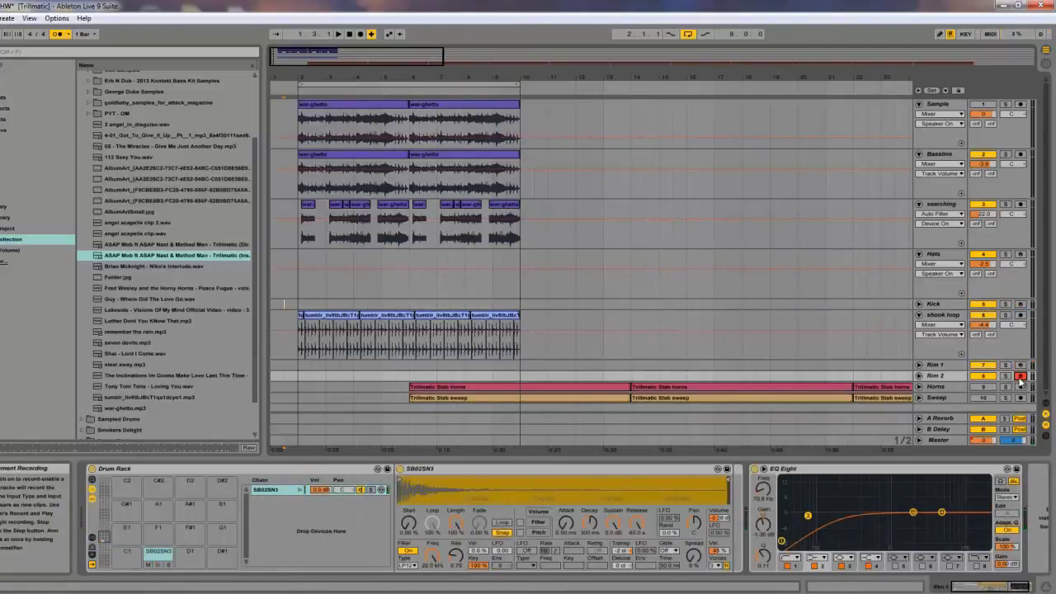
pyautogui.press('a')
pyautogui.press('w')
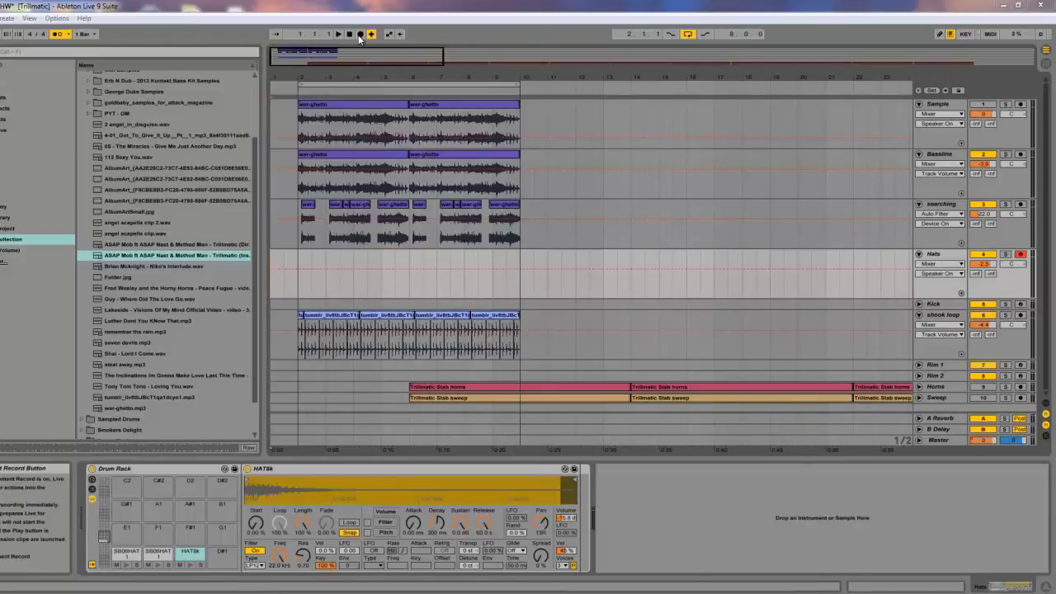
# Record a hi-hat pattern on the Hats track from bar 1, and overdub a second pass of hits onto it
pyautogui.click(360, 33)
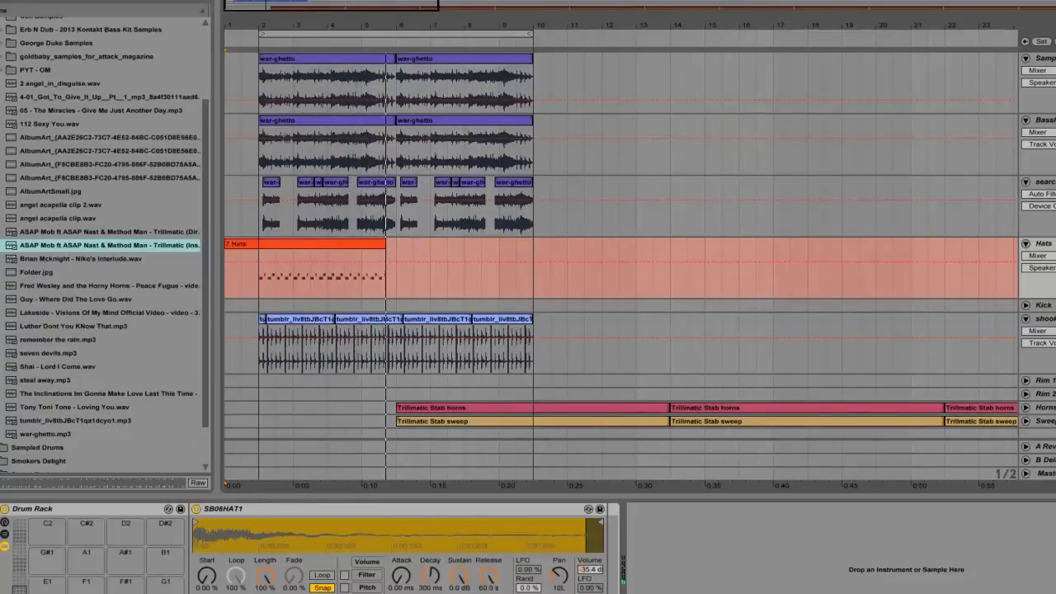
pyautogui.press('space')
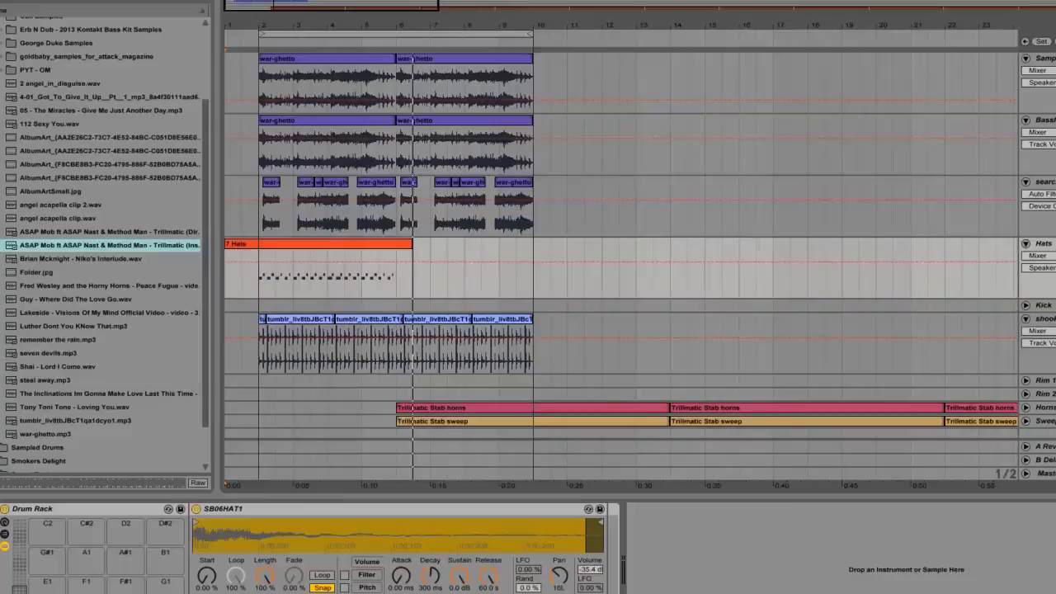
pyautogui.click(259, 290)
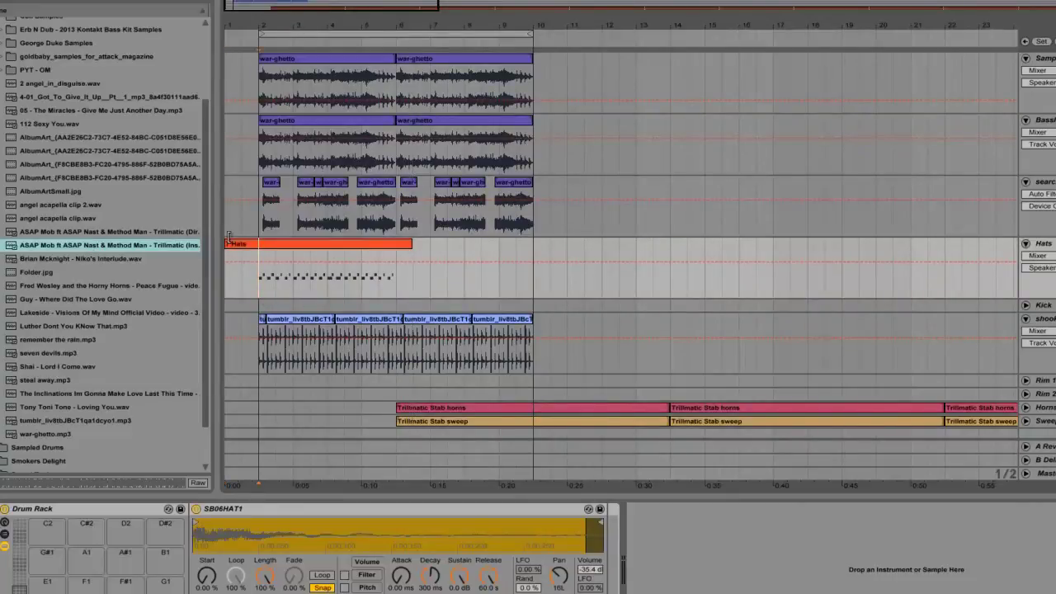
pyautogui.click(226, 273)
pyautogui.press('F9')
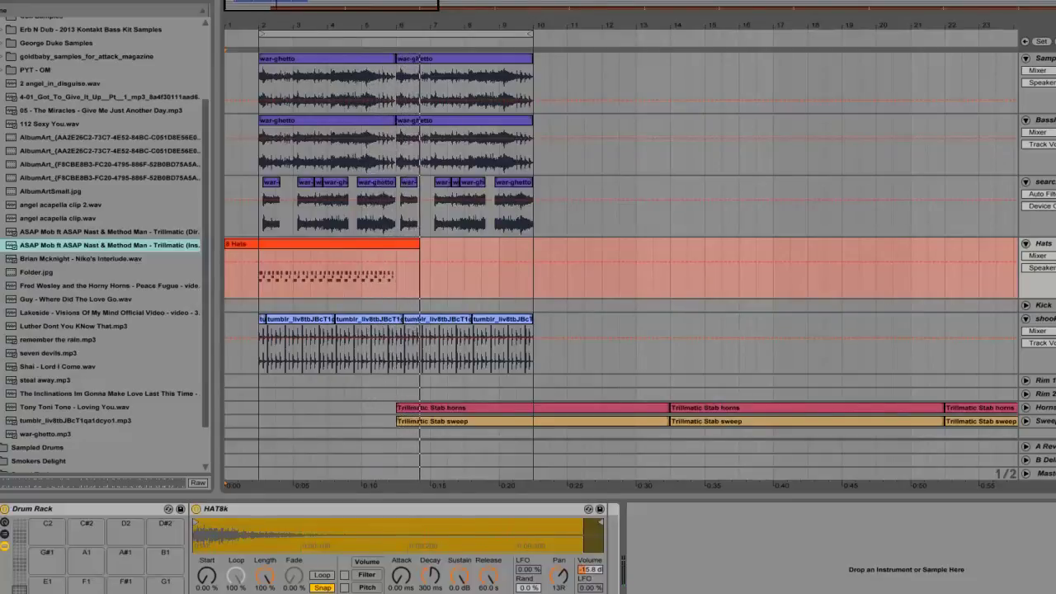
pyautogui.press('space')
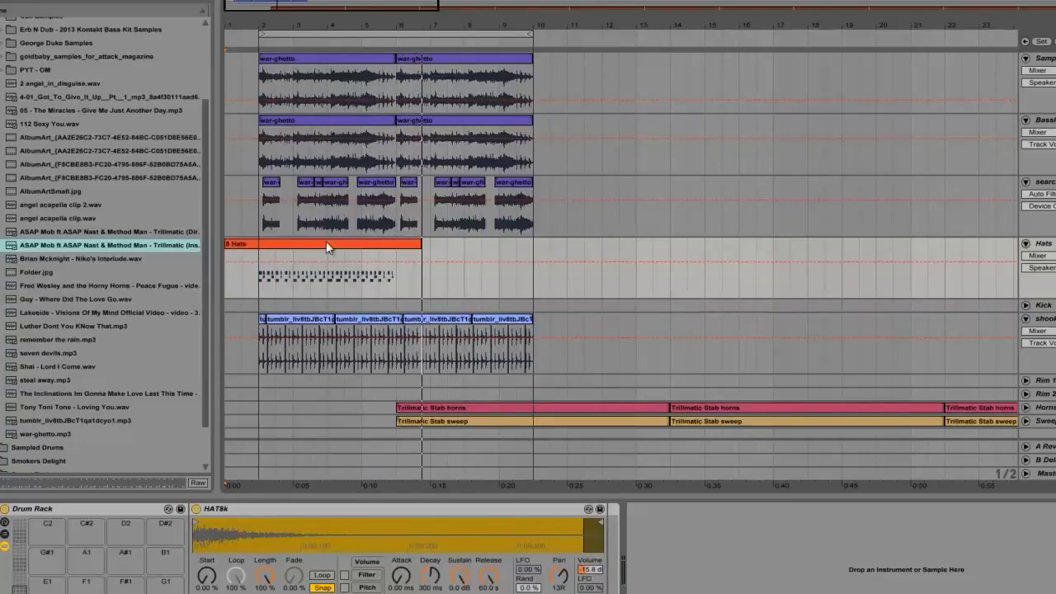
# Trim the end of the recorded Hats clip back to bar 6 and play it from bar 2
pyautogui.click(410, 254)
pyautogui.moveTo(419, 248); pyautogui.dragTo(396, 252)
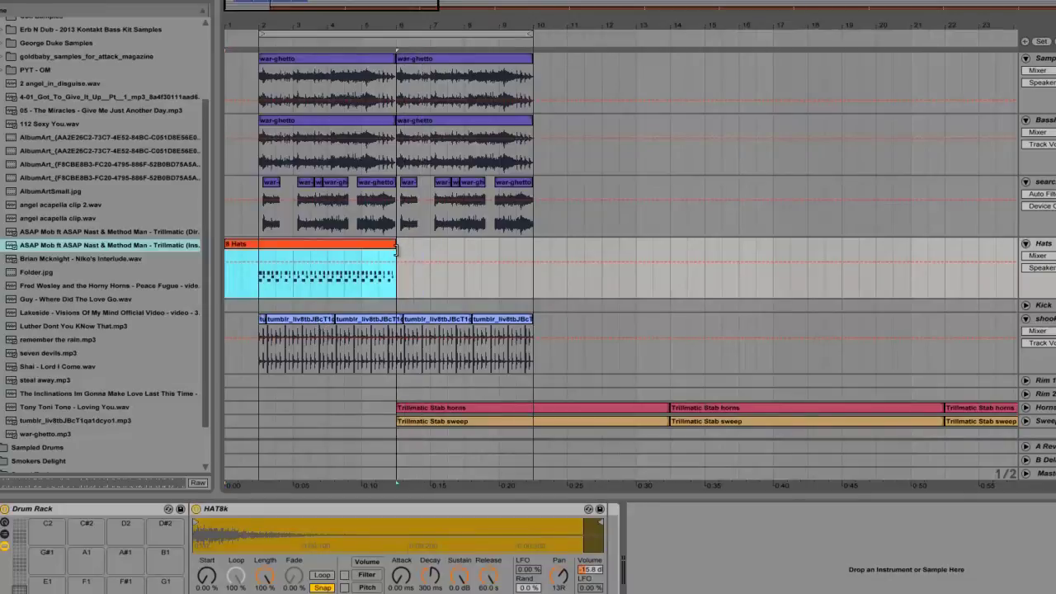
pyautogui.click(258, 287)
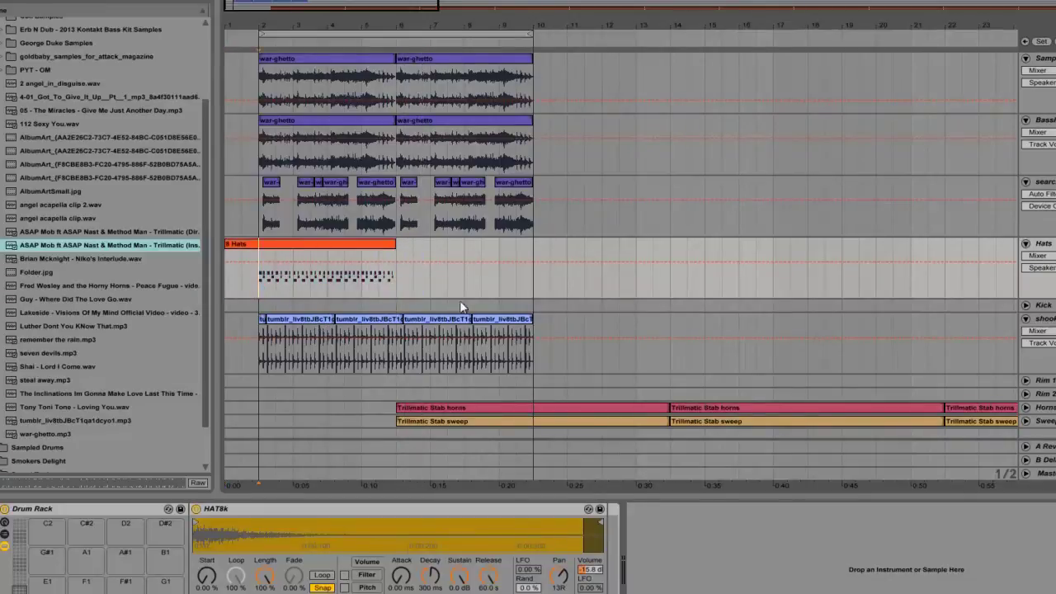
pyautogui.press('space')
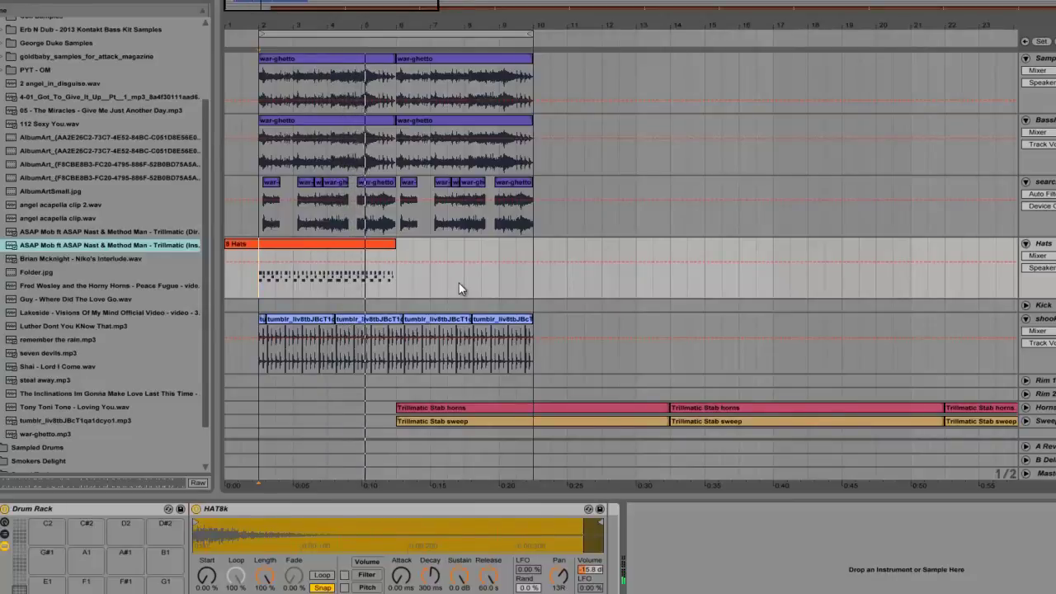
# Trim the start of the Hats clip to bar 2 and duplicate it directly after itself, up to bar 10
pyautogui.click(244, 245)
pyautogui.moveTo(228, 247); pyautogui.dragTo(261, 248)
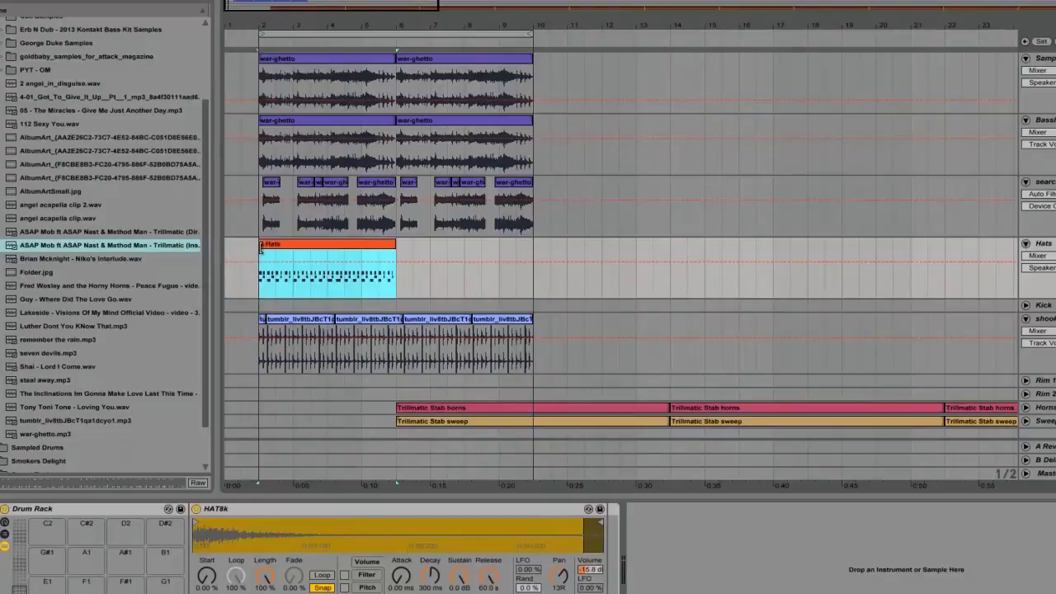
pyautogui.click(387, 277)
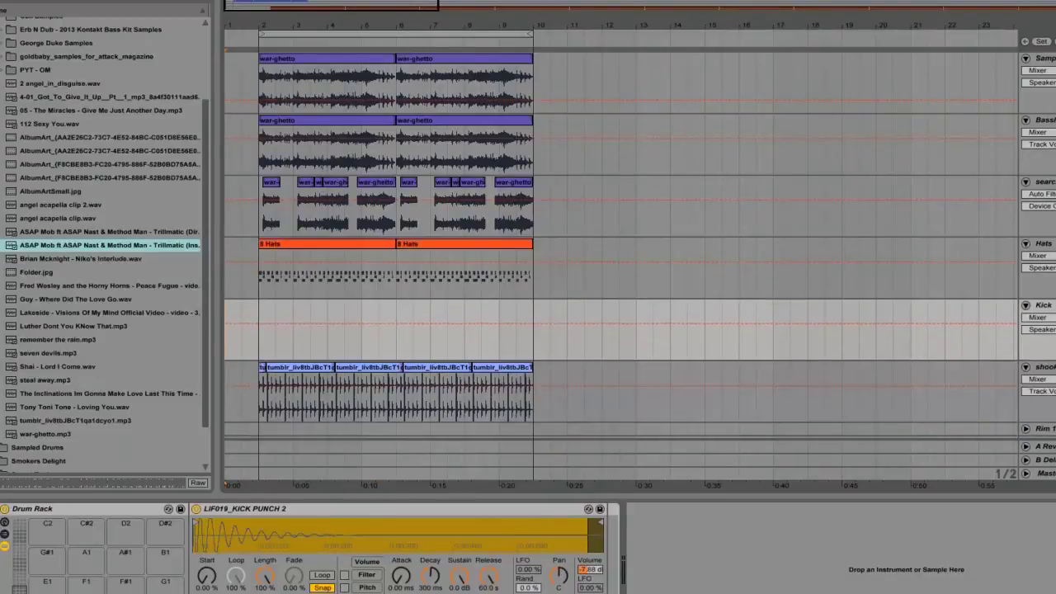
# Record a kick pattern on the Kick track, and repeat its trimmed bar 2 to 6 section up to bar 10
pyautogui.press('space')
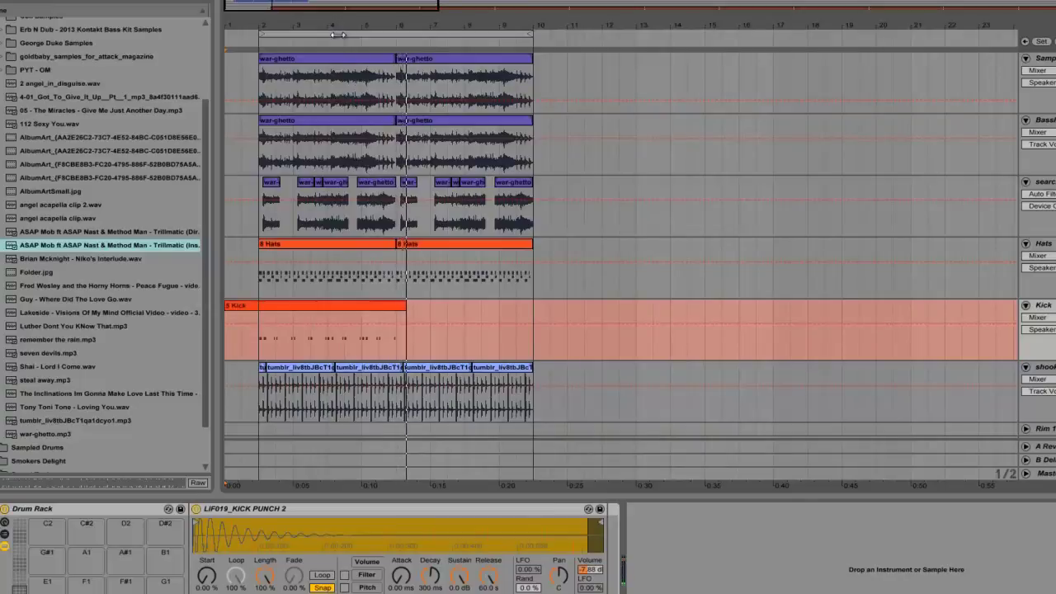
pyautogui.press('space')
pyautogui.click(392, 313)
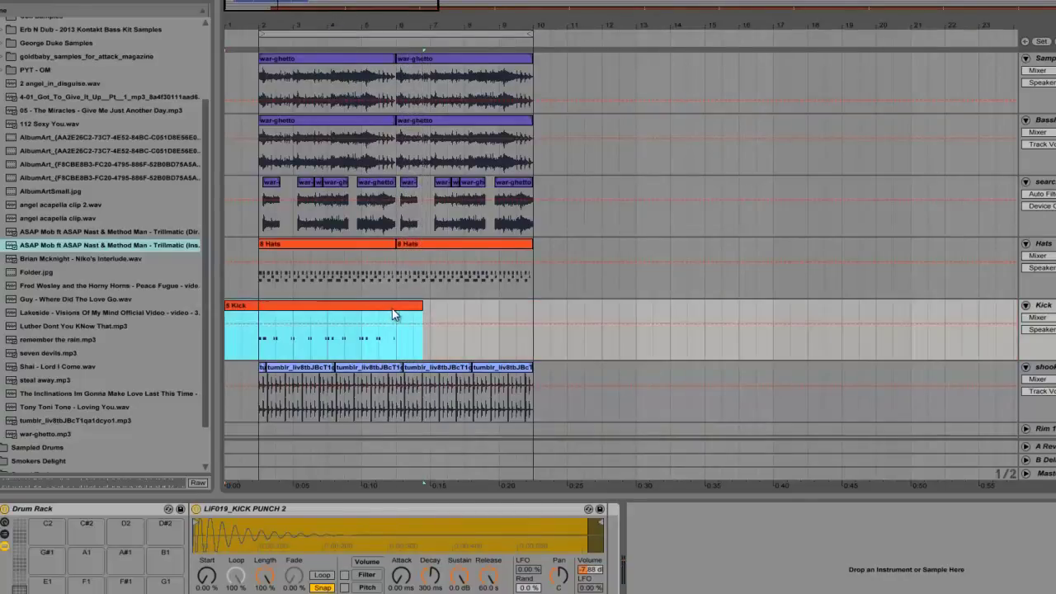
pyautogui.moveTo(420, 307); pyautogui.dragTo(405, 307)
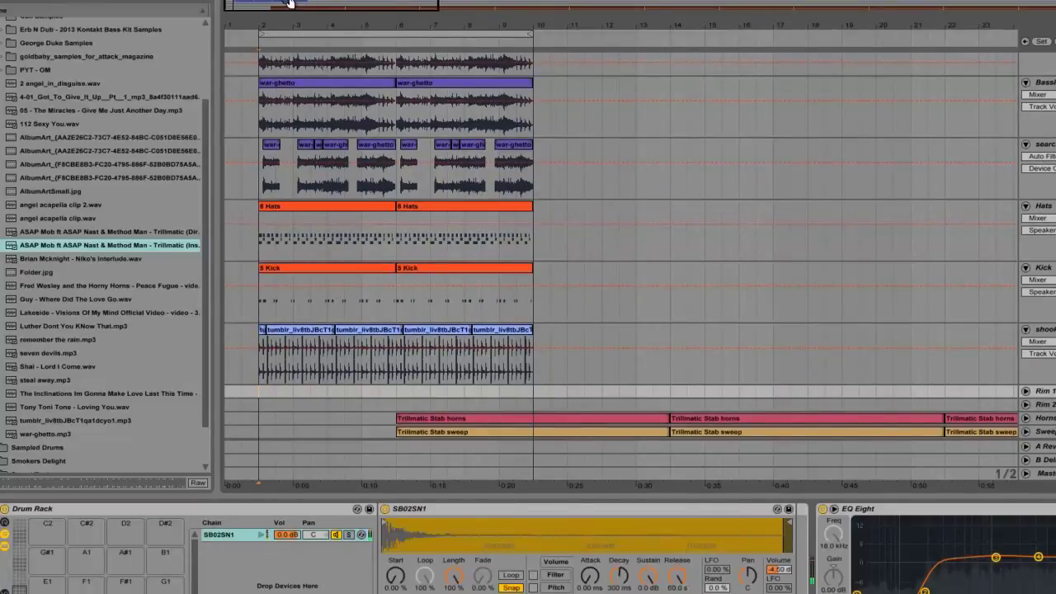
# Record a rim pattern on the Rim 1 track from bar 2, and unfold the track to play it back
pyautogui.press('F9')
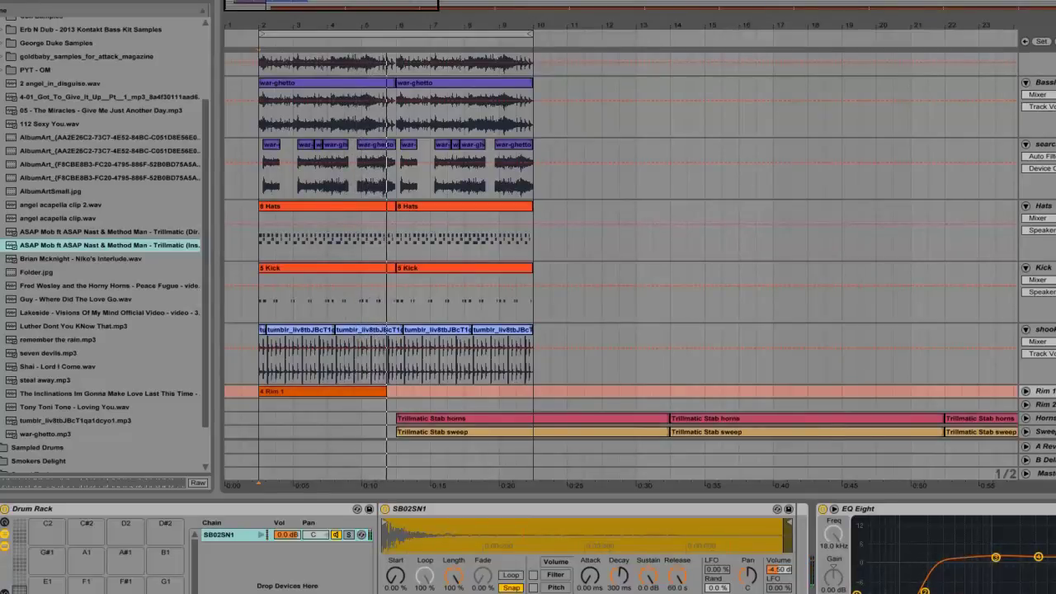
pyautogui.press('space')
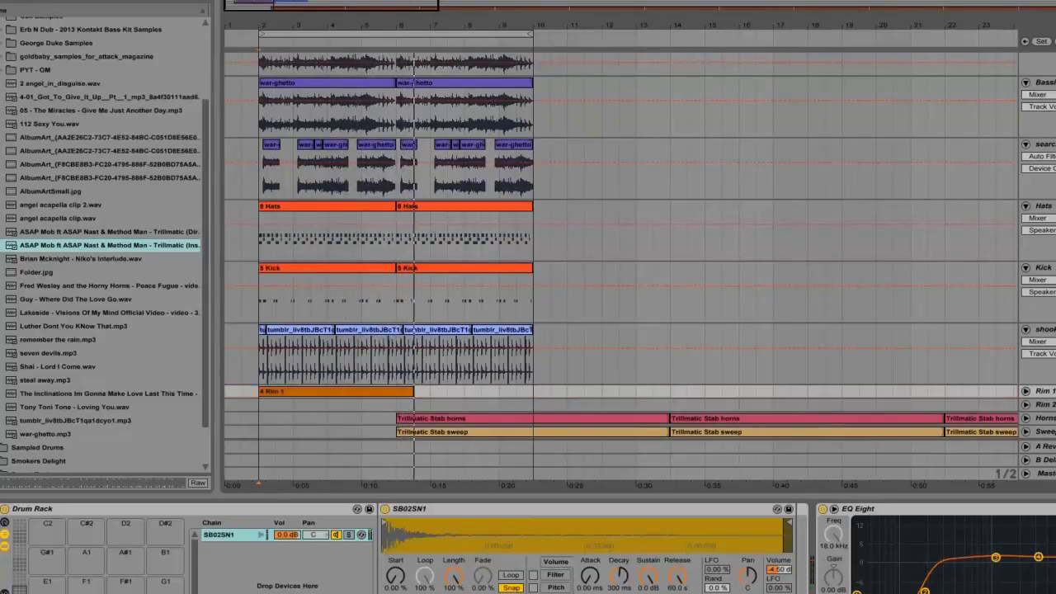
pyautogui.click(1026, 392)
pyautogui.press('space')
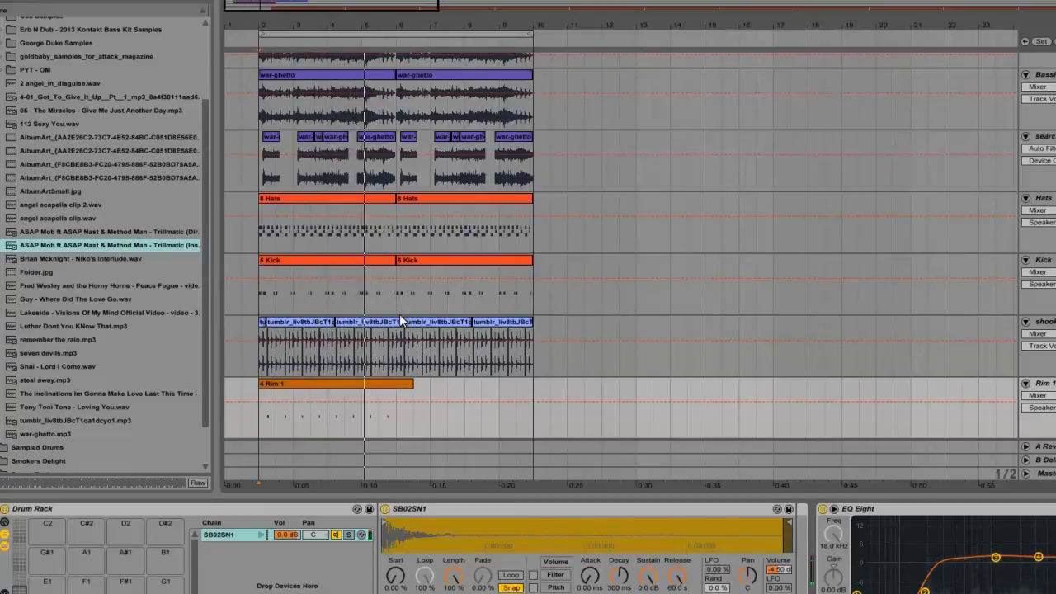
# Arm the Rim 2 track, record a rim pattern on it from bar 2, and unfold the track
pyautogui.scroll(-3, 425, 378)
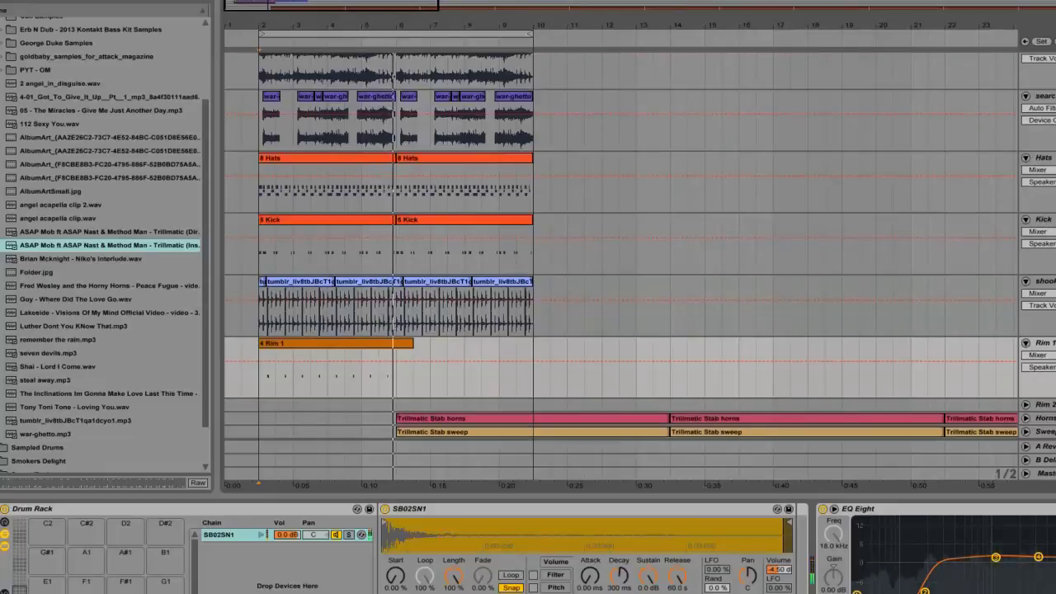
pyautogui.click(1043, 405)
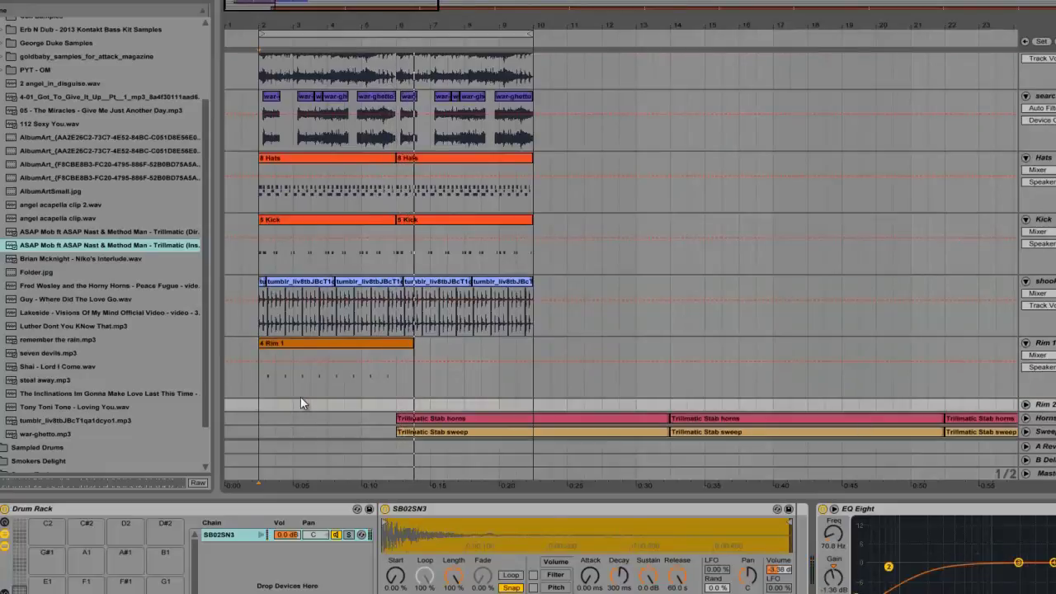
pyautogui.press('space')
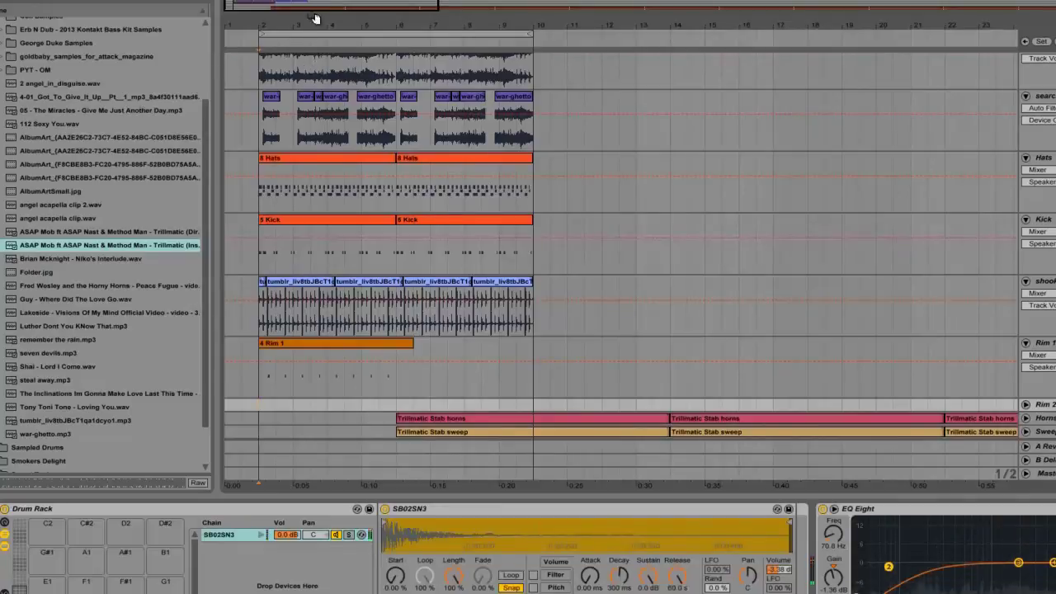
pyautogui.press('F9')
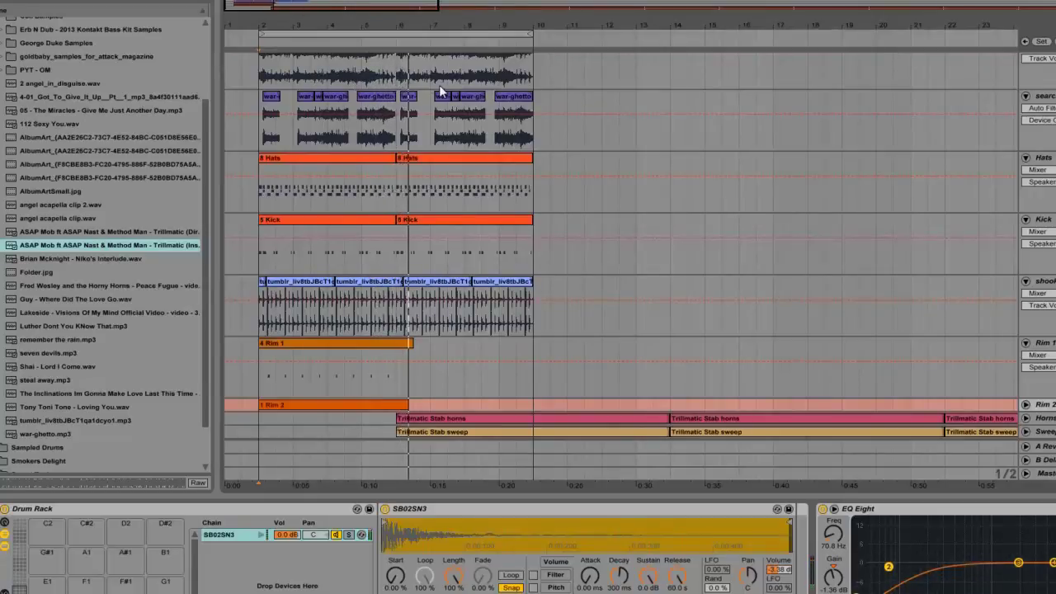
pyautogui.press('space')
pyautogui.click(257, 404)
pyautogui.click(1026, 403)
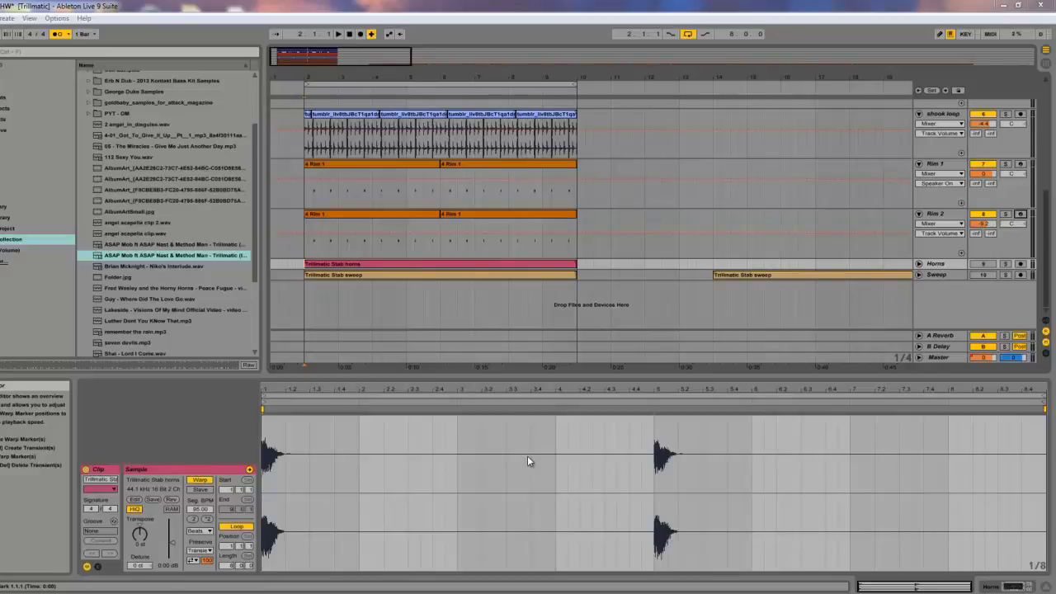
# Activate the Horns track with its solo off, and unfold it to show the Trillmatic Stab horns waveform
pyautogui.click(1003, 263)
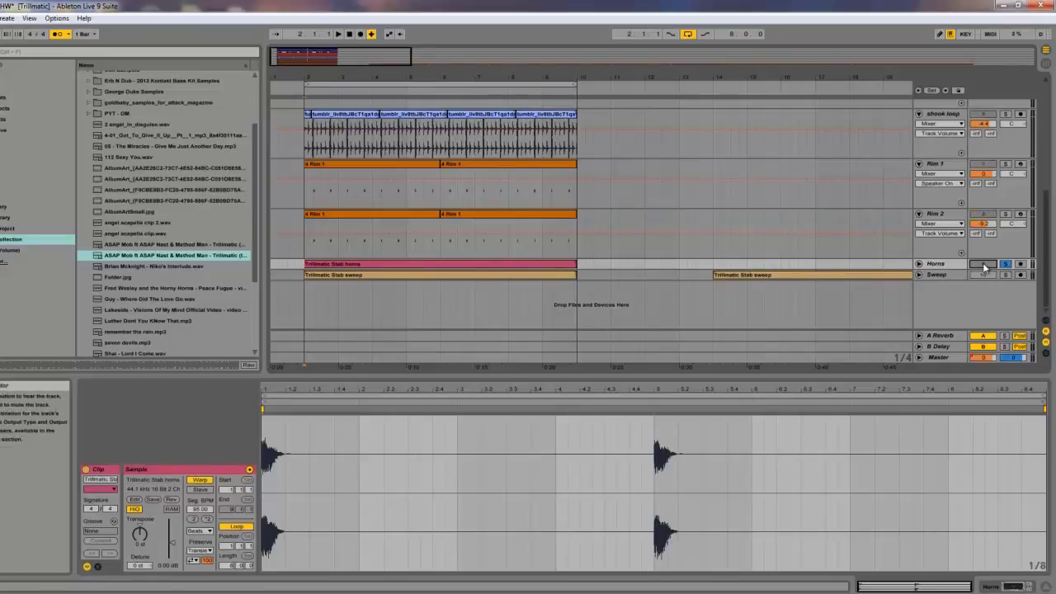
pyautogui.click(1004, 264)
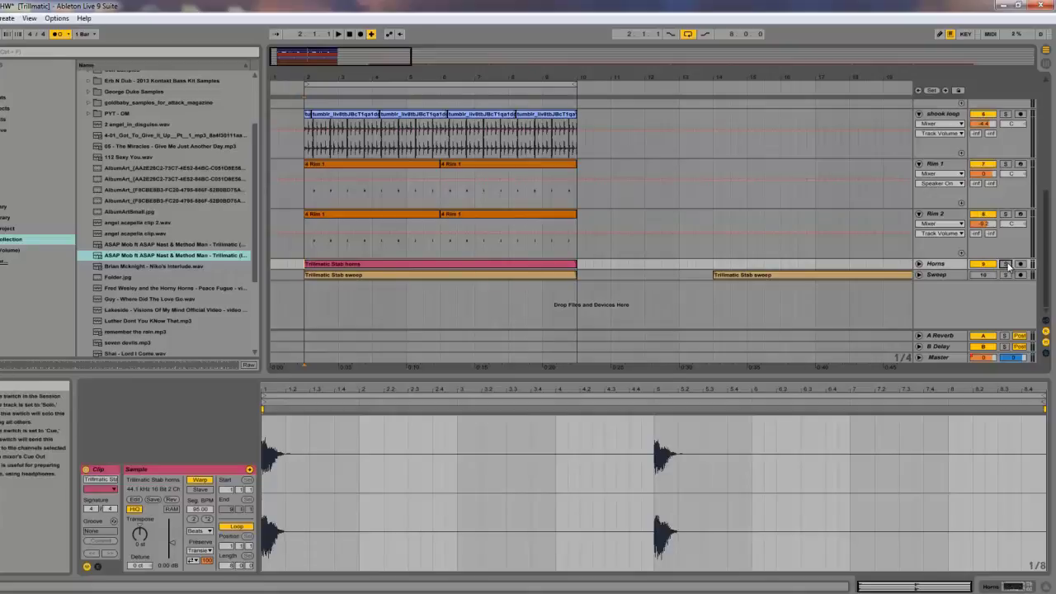
pyautogui.click(936, 264)
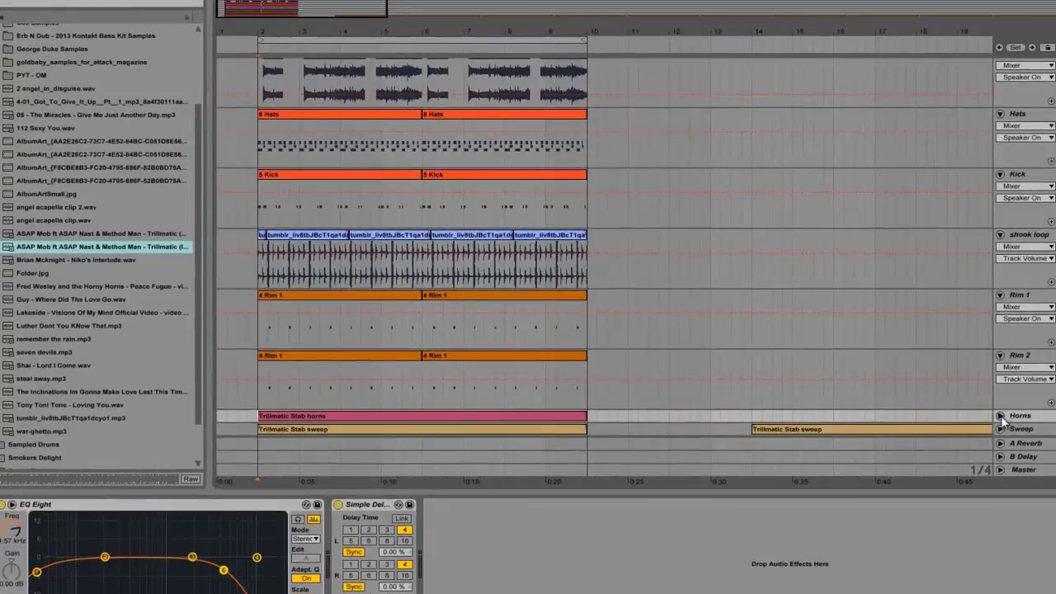
pyautogui.click(964, 406)
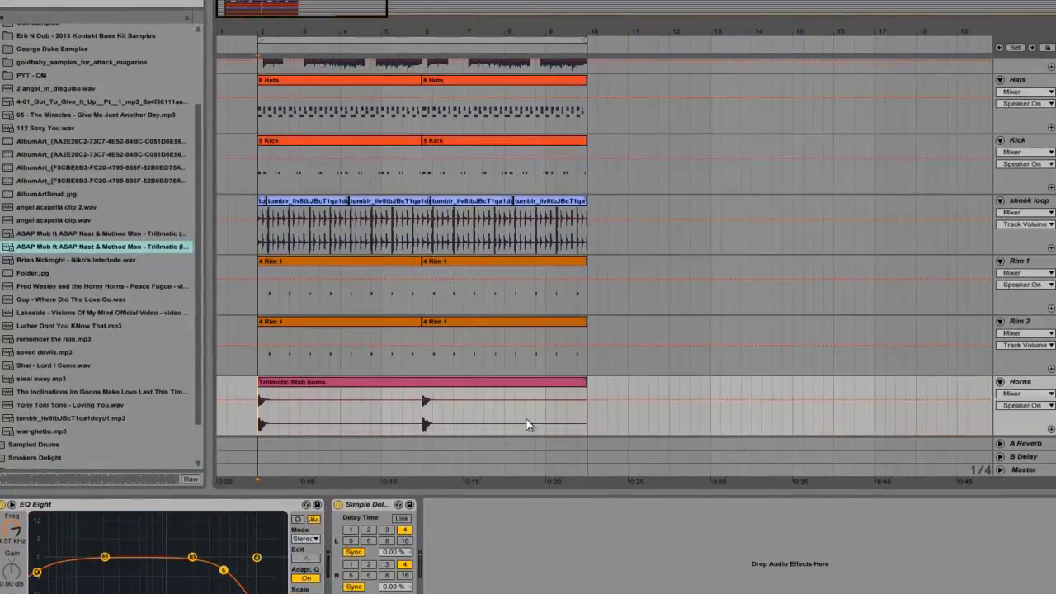
# Play back the beat with the Trillmatic Stab horns, and fold the Horns track
pyautogui.press('space')
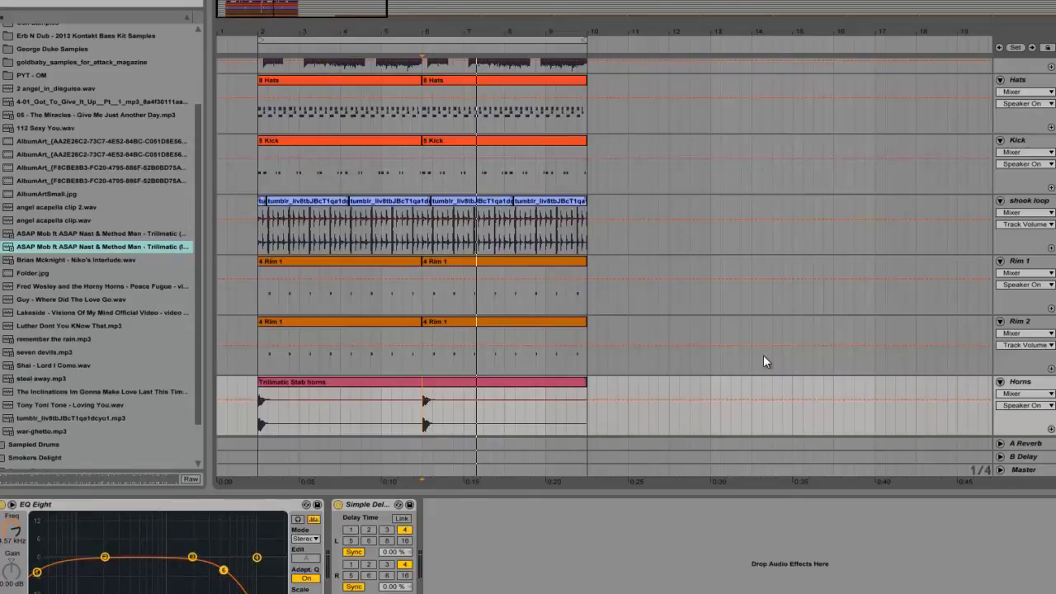
pyautogui.scroll(-1, 825, 366)
pyautogui.click(1000, 368)
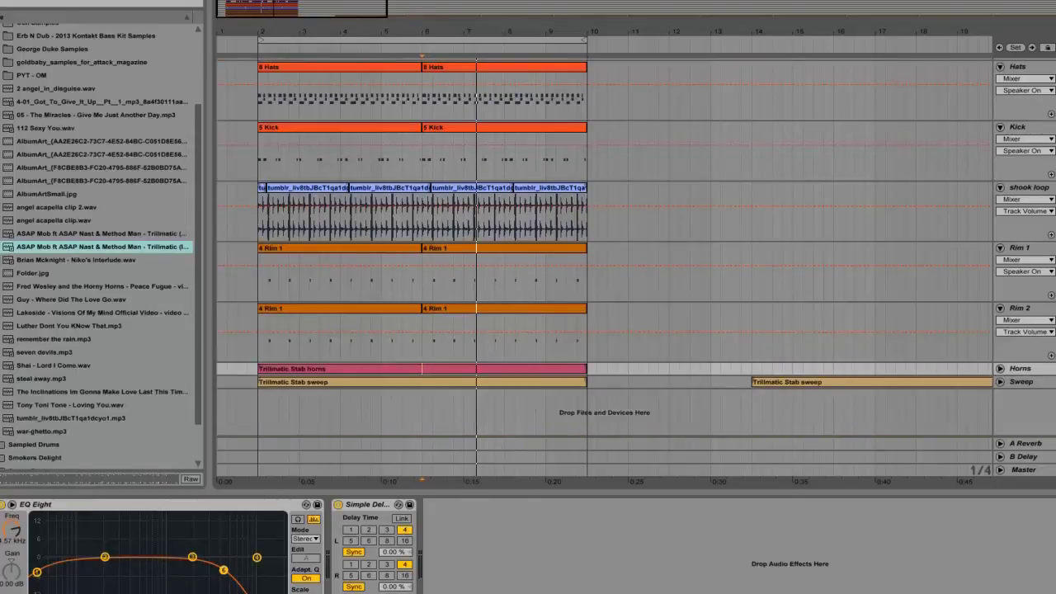
# Unfold the Sweep track and play the Trillmatic Stab sweep clip from bar 2, and again from bar 6
pyautogui.press('space')
pyautogui.click(253, 383)
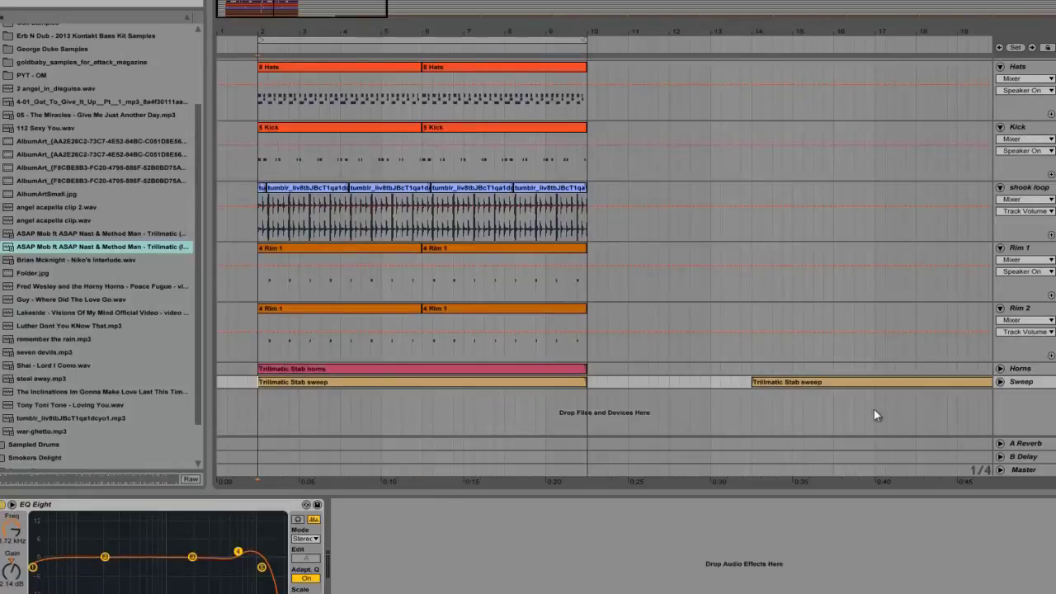
pyautogui.click(999, 382)
pyautogui.press('space')
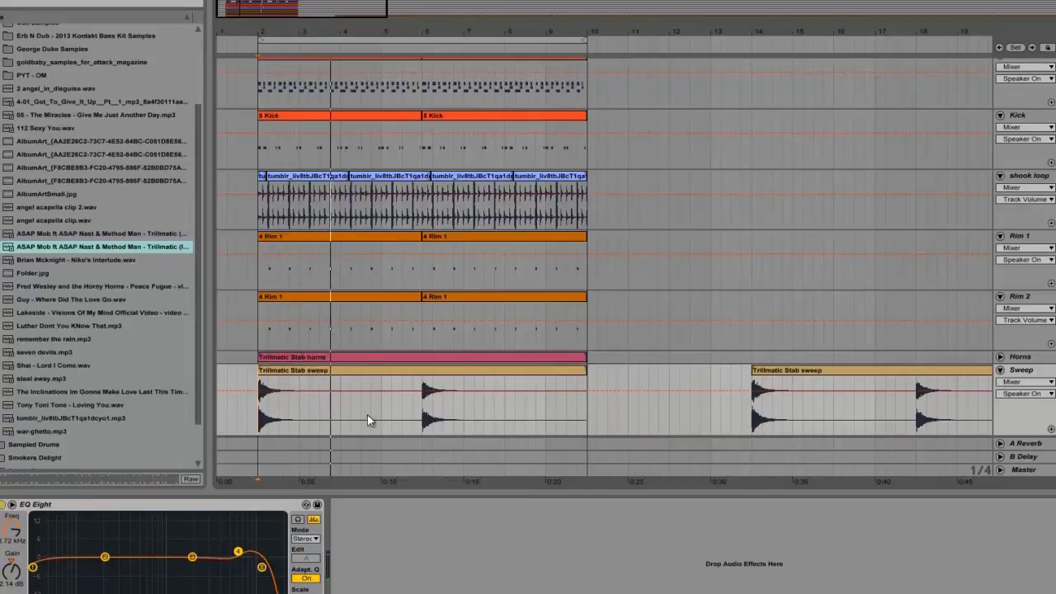
pyautogui.click(414, 410)
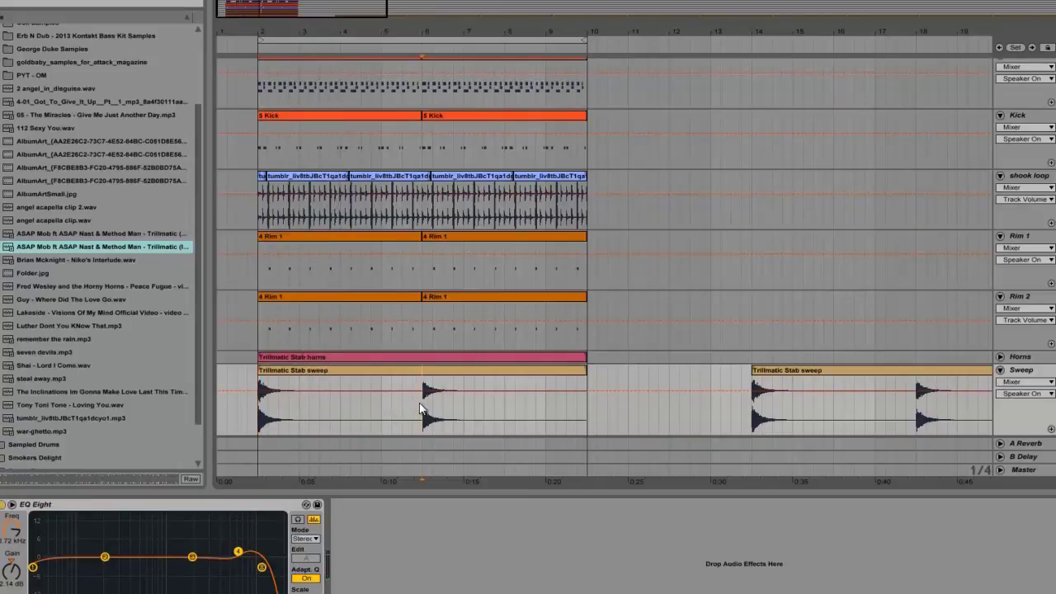
pyautogui.press('space')
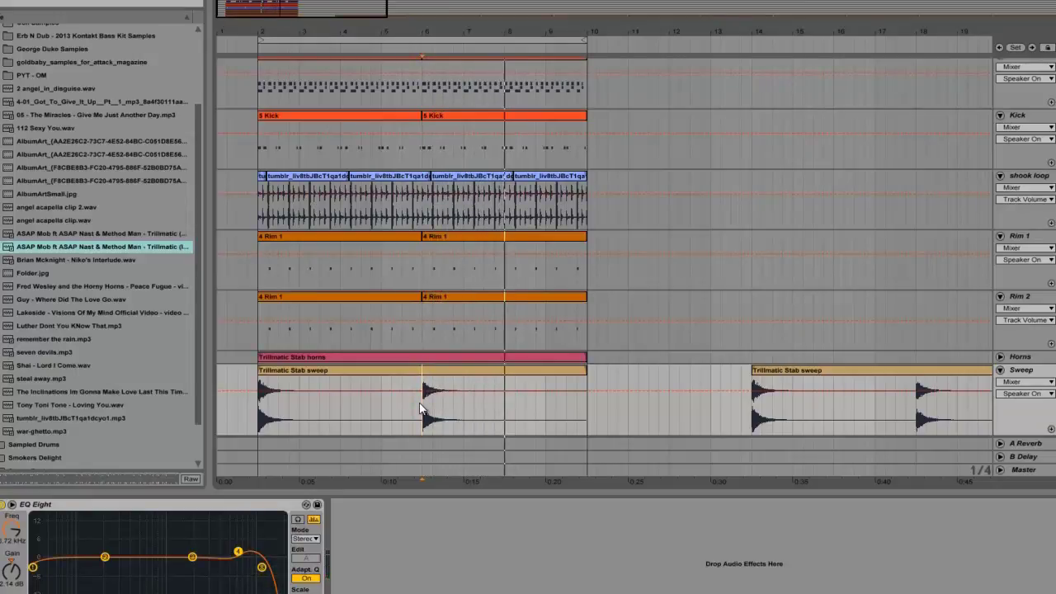
# Select the Rim 1 track and play the layered arrangement from bar 2, reviewing the tracks above it
pyautogui.click(477, 239)
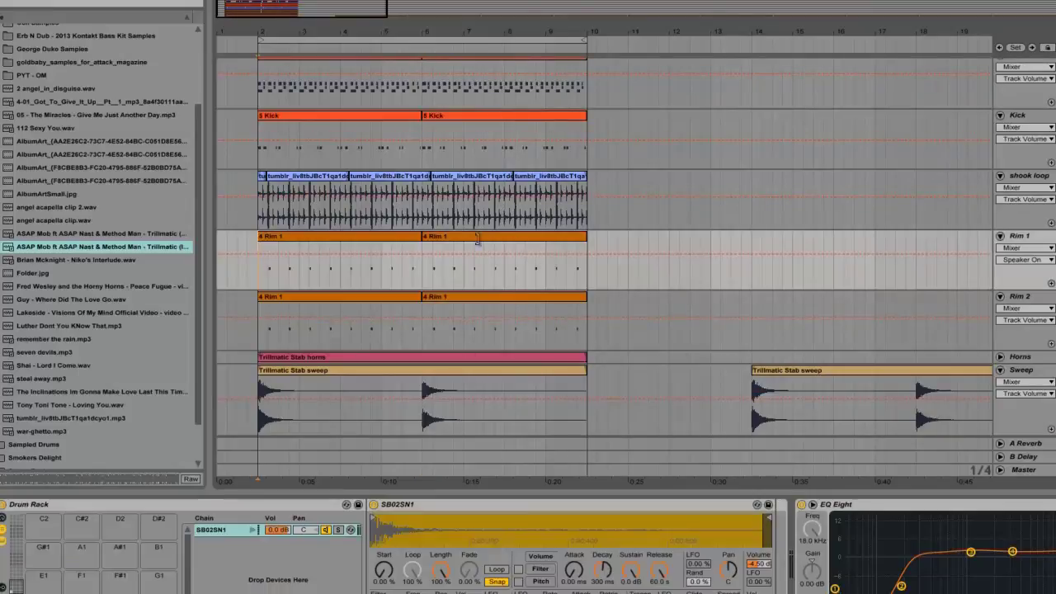
pyautogui.press('space')
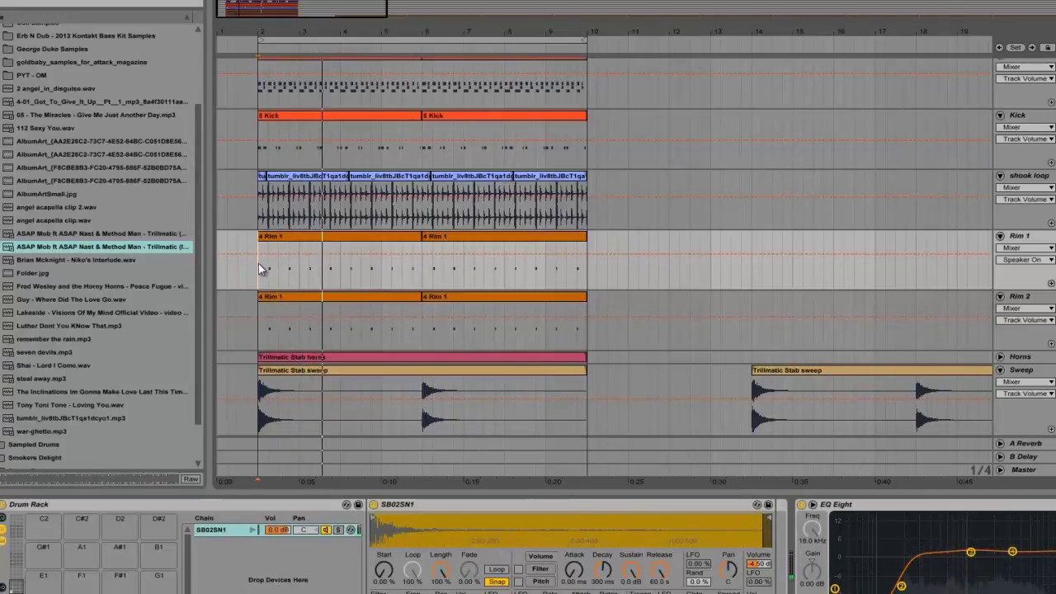
pyautogui.scroll(6, 259, 264)
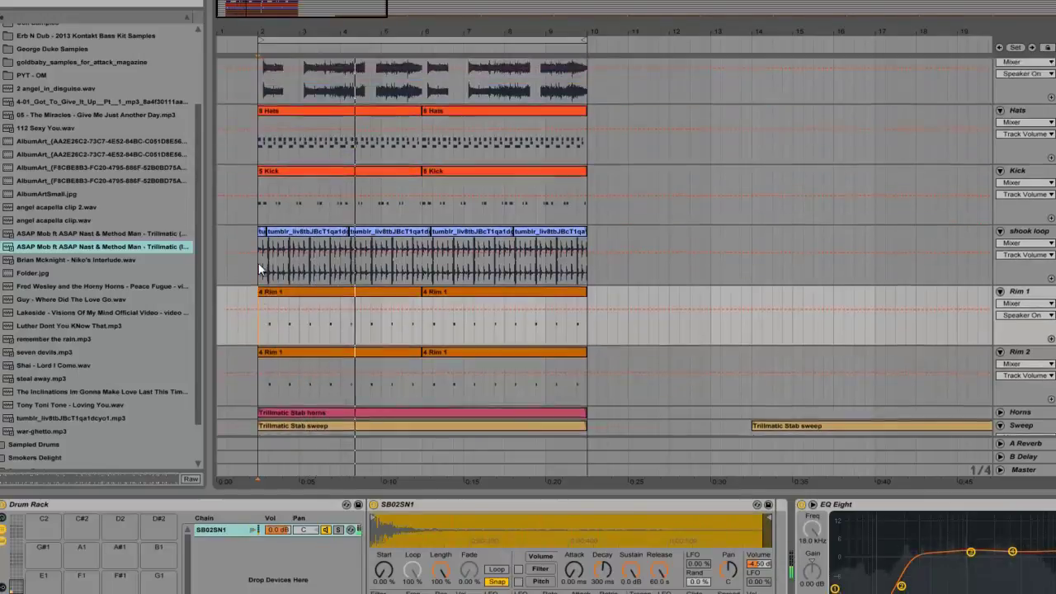